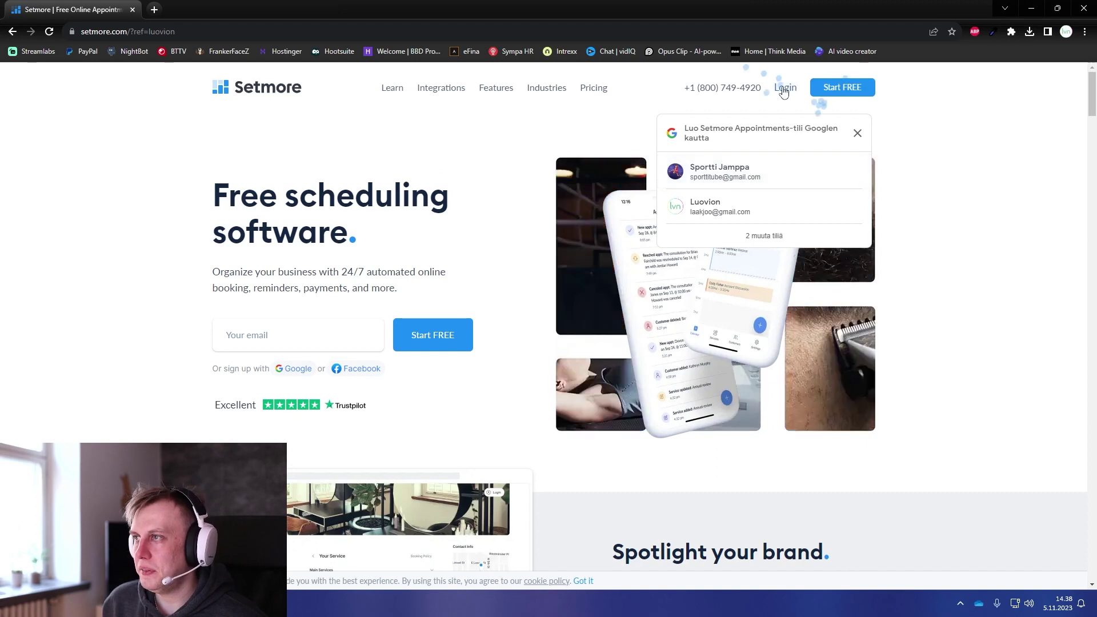
# Step: Log in to Setmore, glance at Connect calendar options, then go to Services & classes
pyautogui.click(845, 92)
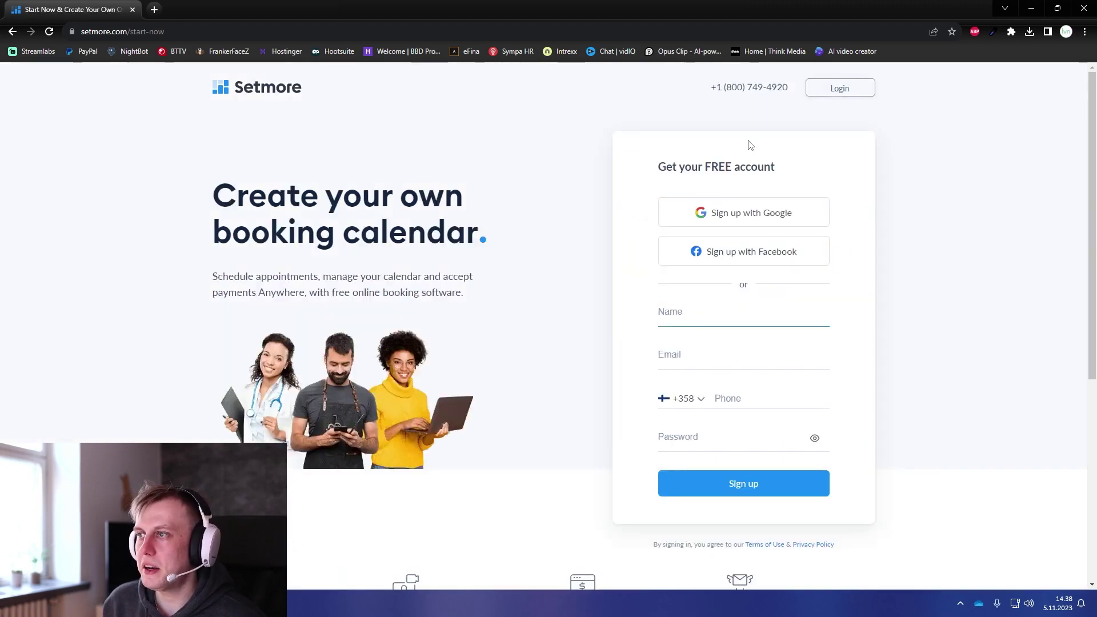
pyautogui.click(865, 90)
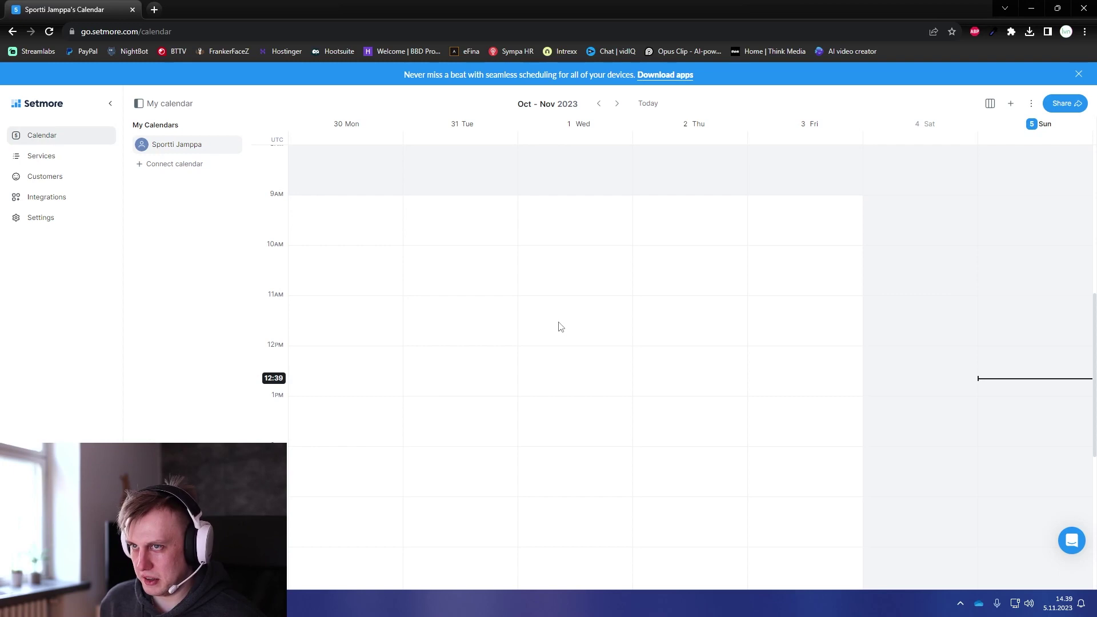
pyautogui.click(174, 167)
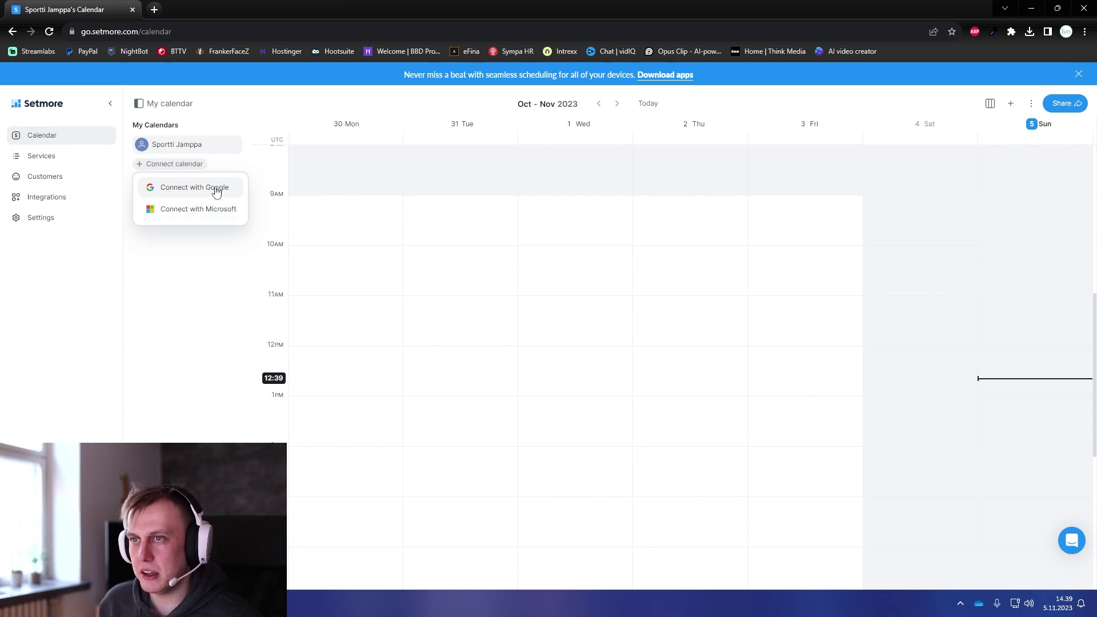
pyautogui.click(183, 282)
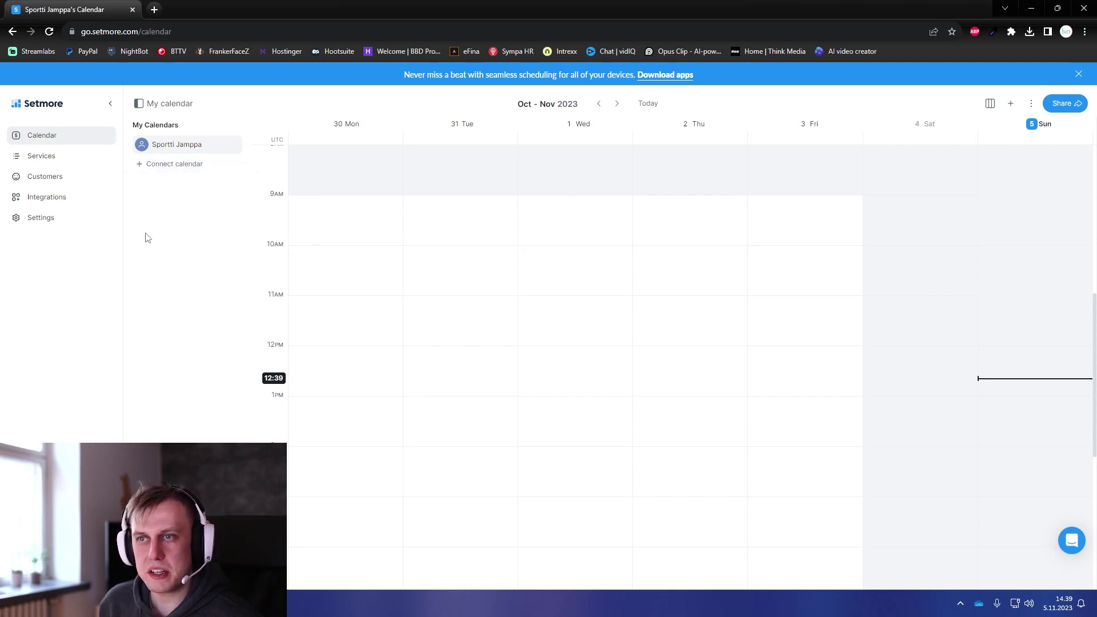
pyautogui.click(69, 163)
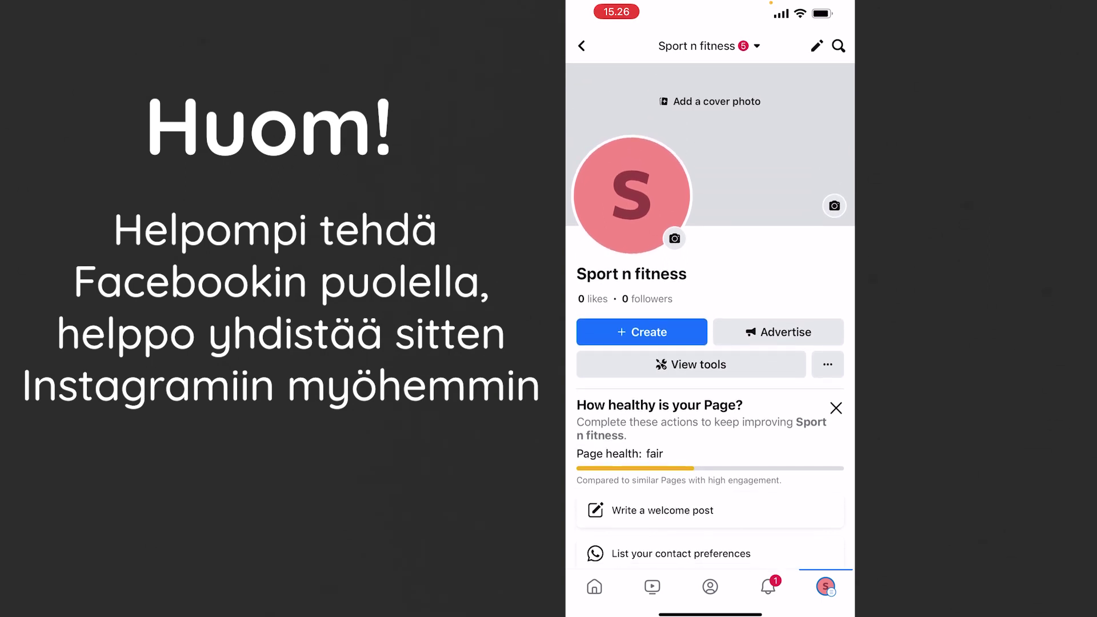
# Step: Add a Book Now action button to the Sport n fitness Facebook Page
pyautogui.scroll(-4, 711, 326)
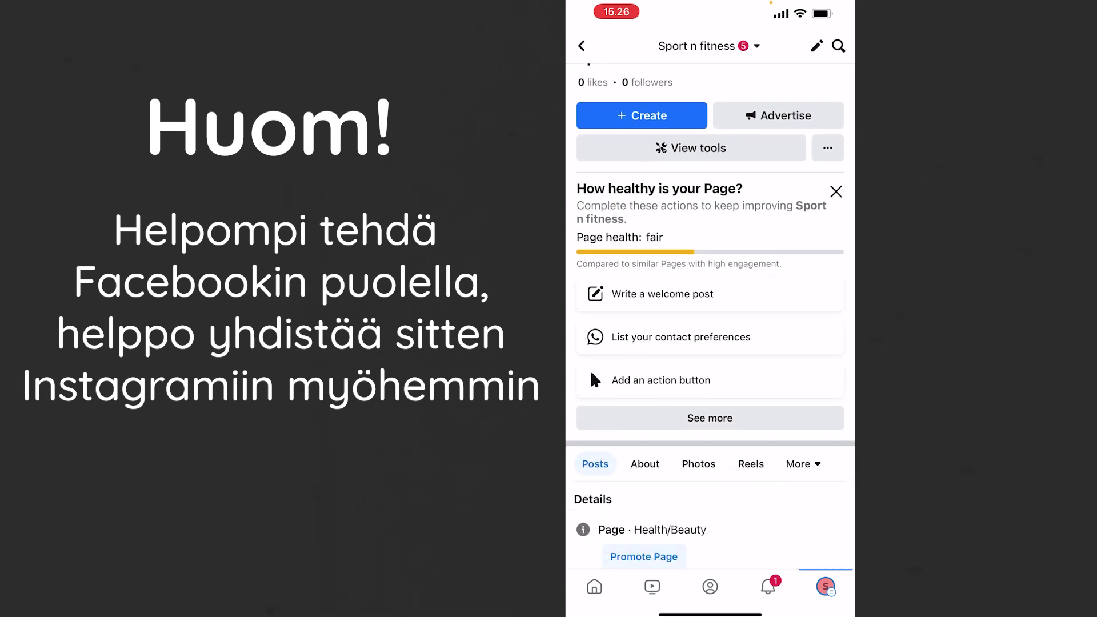
pyautogui.scroll(-1, 710, 317)
pyautogui.scroll(2, 711, 317)
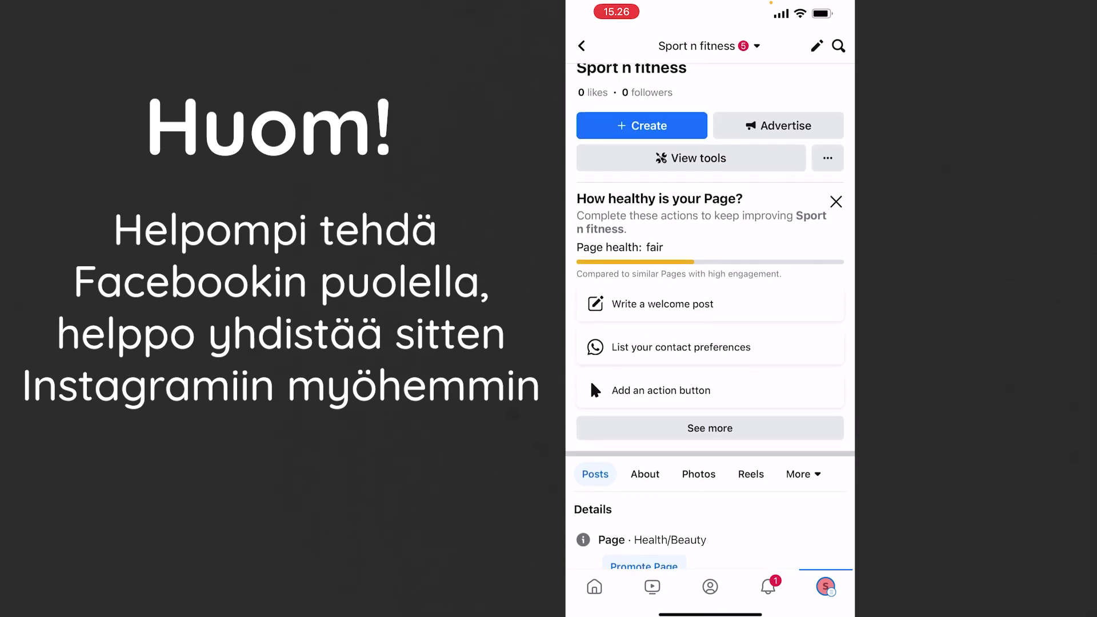
pyautogui.scroll(-1, 710, 317)
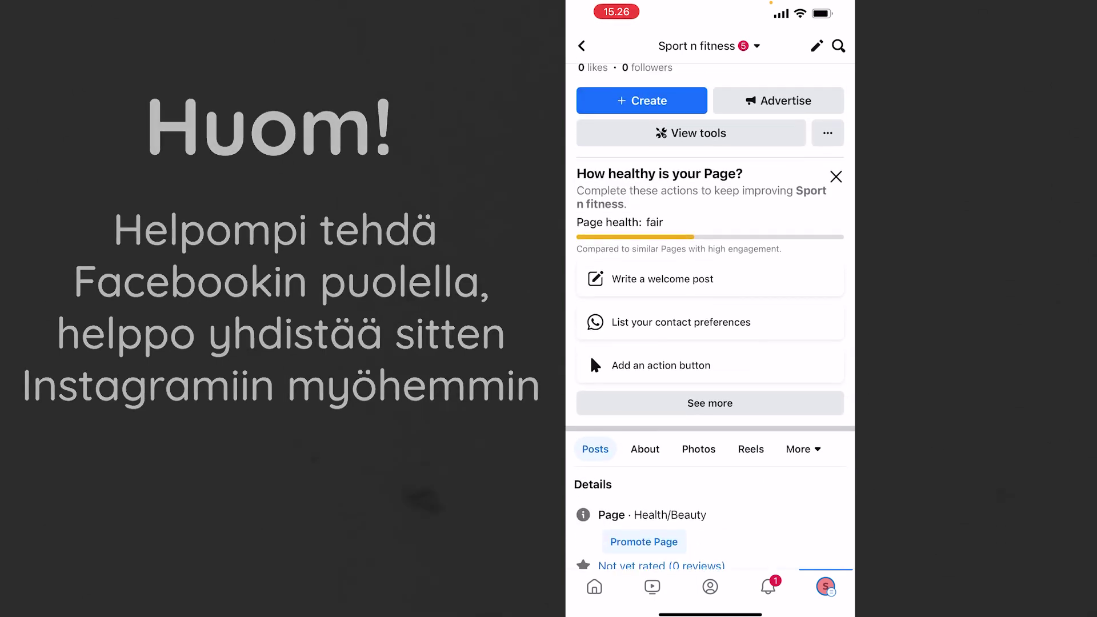
pyautogui.click(661, 365)
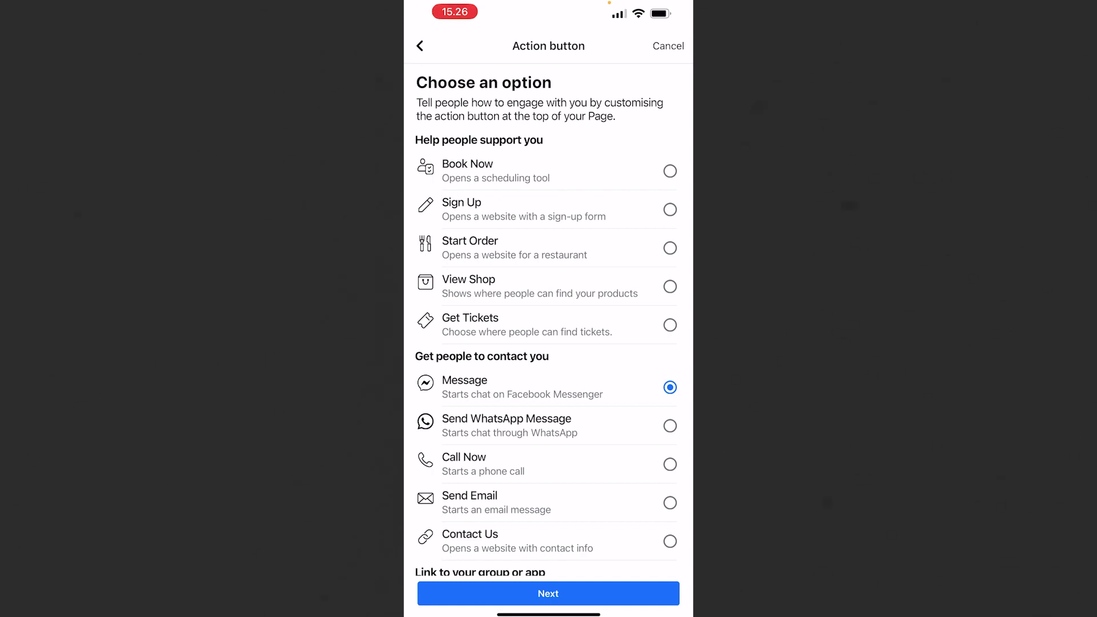
pyautogui.scroll(-5, 549, 321)
pyautogui.scroll(5, 548, 320)
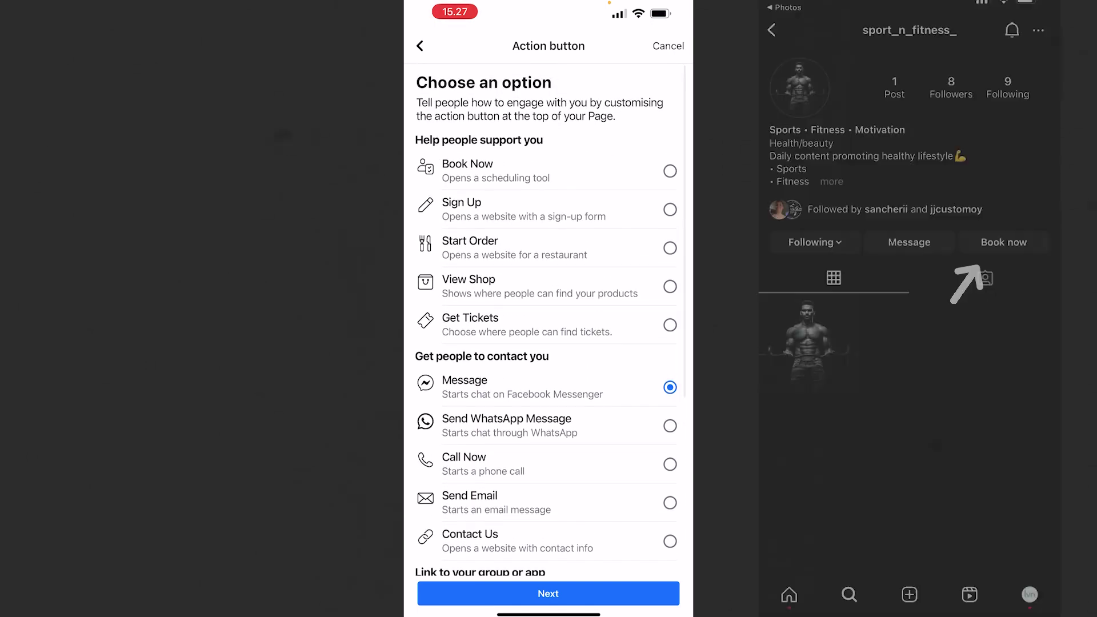
pyautogui.click(670, 171)
pyautogui.click(548, 593)
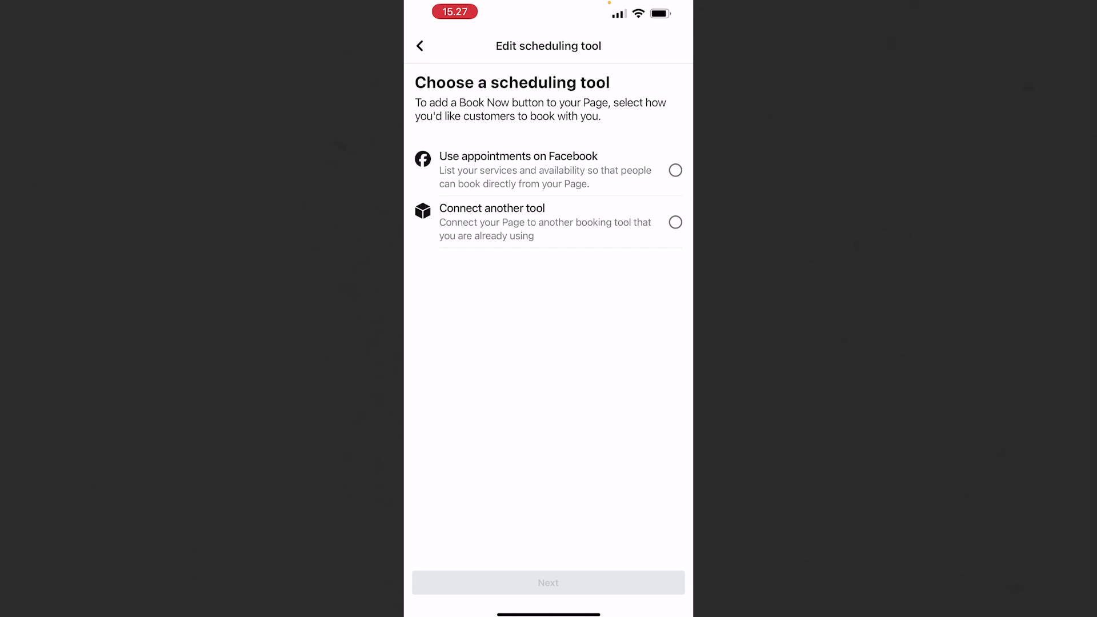
# Step: Choose Connect another tool and select Setmore from the booking tools list
pyautogui.click(676, 222)
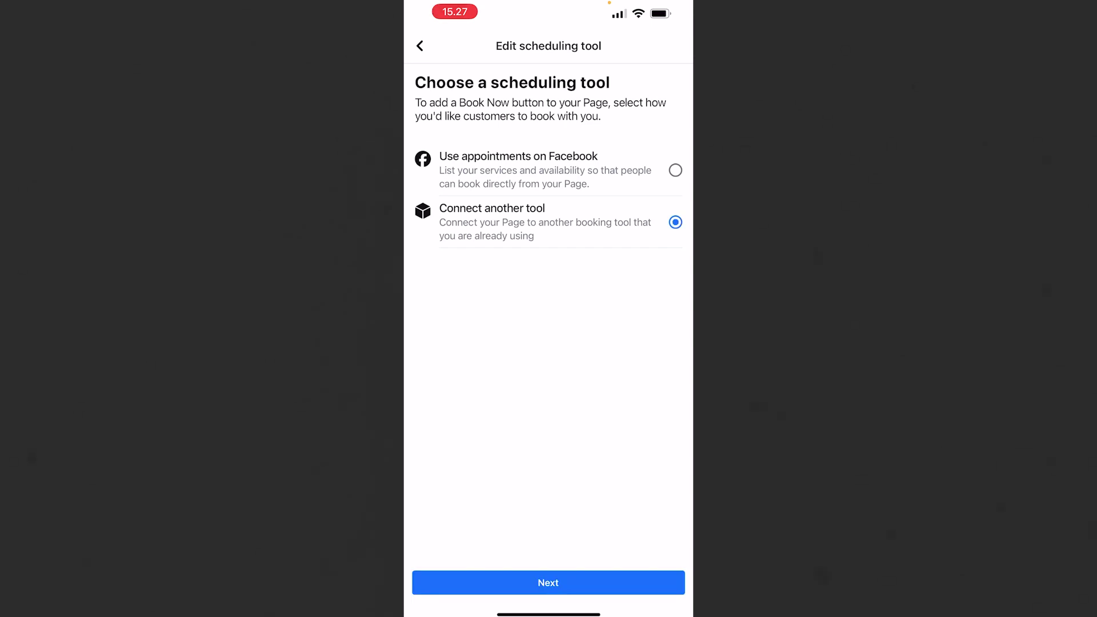
pyautogui.click(548, 583)
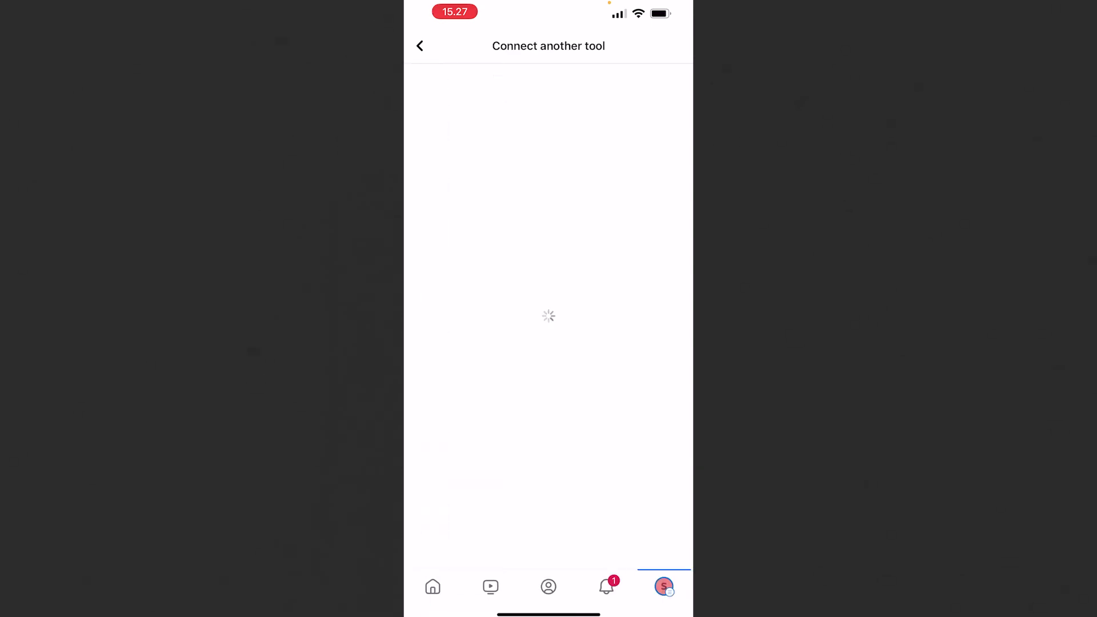
pyautogui.scroll(-3, 548, 316)
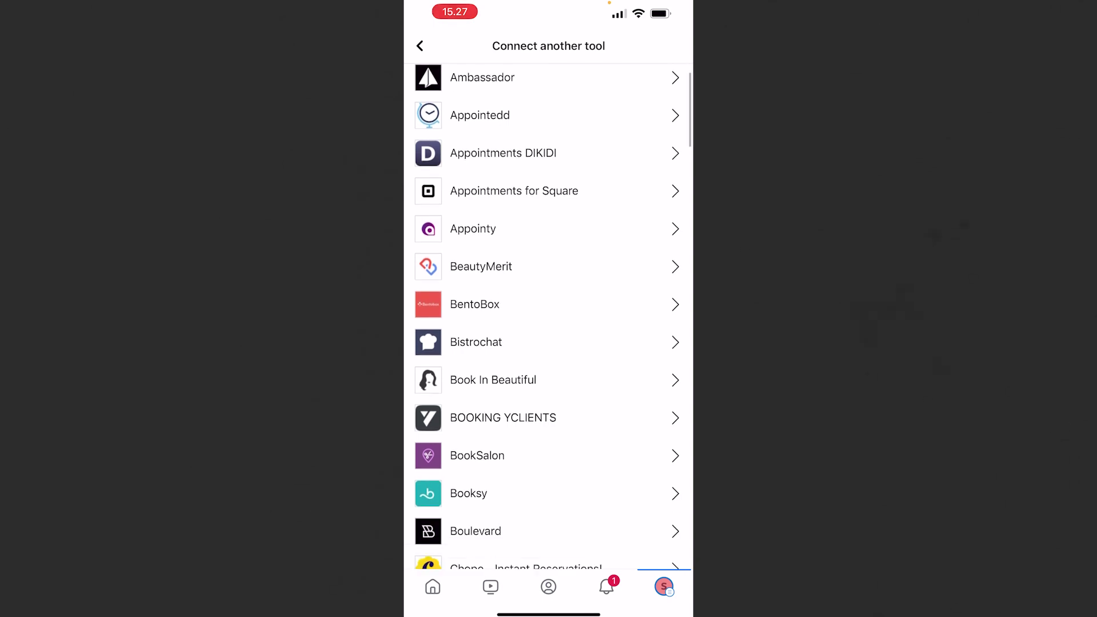
pyautogui.scroll(-4, 547, 316)
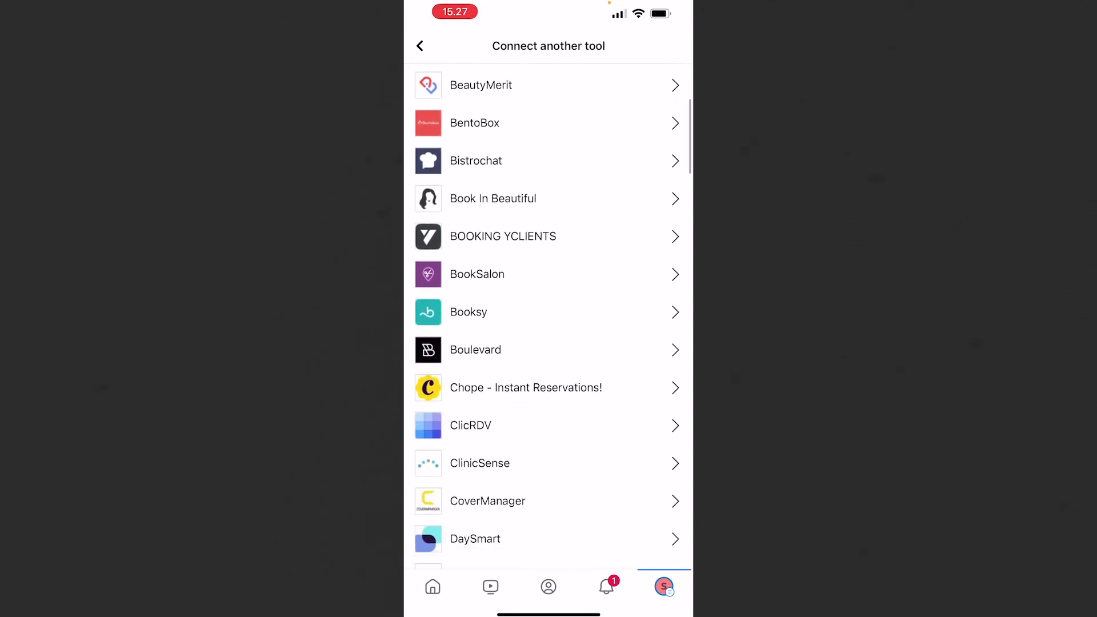
pyautogui.scroll(-7, 548, 316)
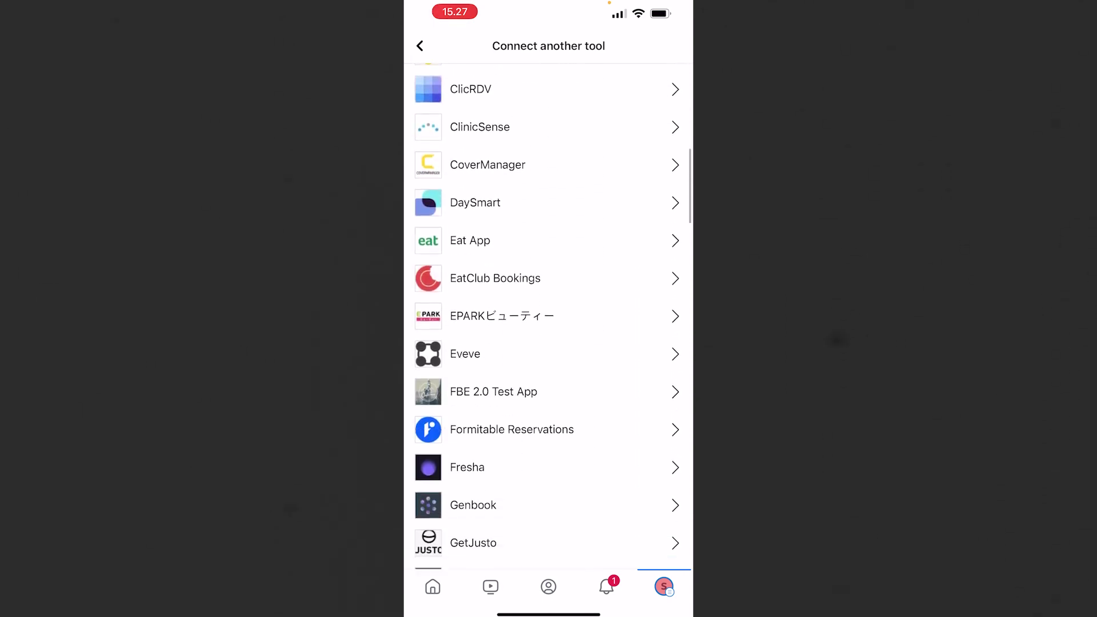
pyautogui.scroll(-5, 548, 316)
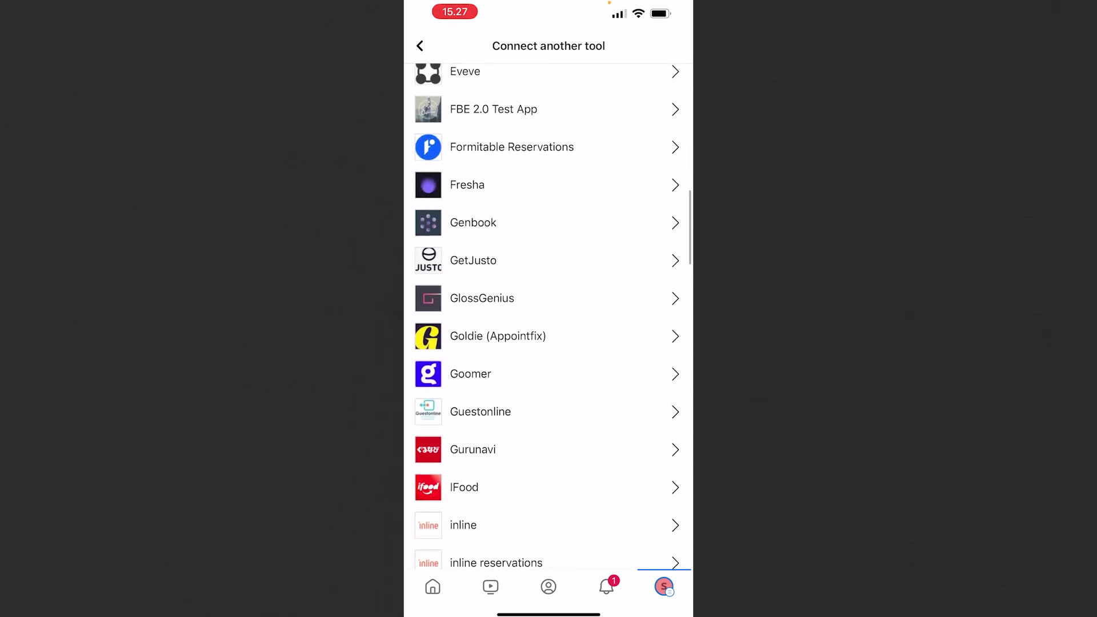
pyautogui.scroll(-7, 547, 316)
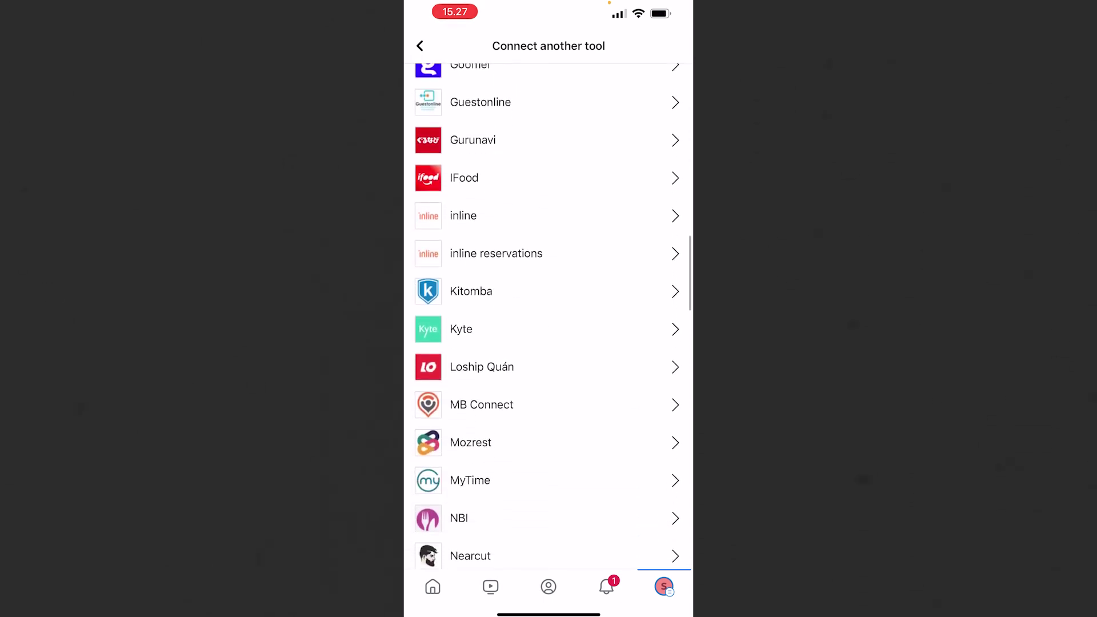
pyautogui.scroll(-6, 548, 316)
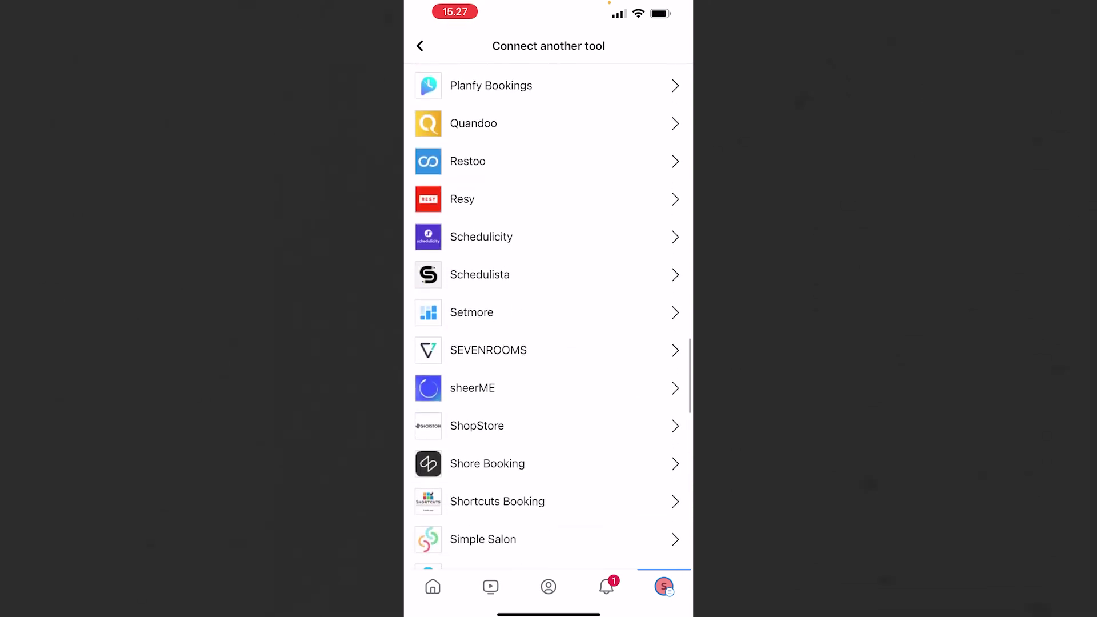
pyautogui.click(472, 311)
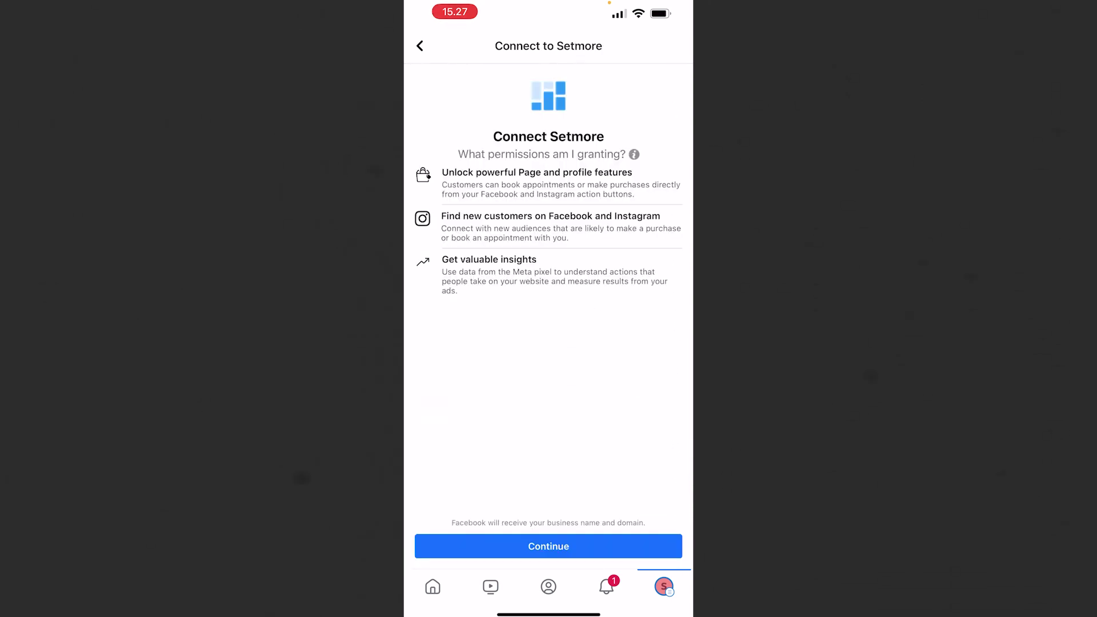
# Step: Sign in to Setmore with the account e-mail via autofill, accept its permissions, and return to the Page
pyautogui.click(549, 546)
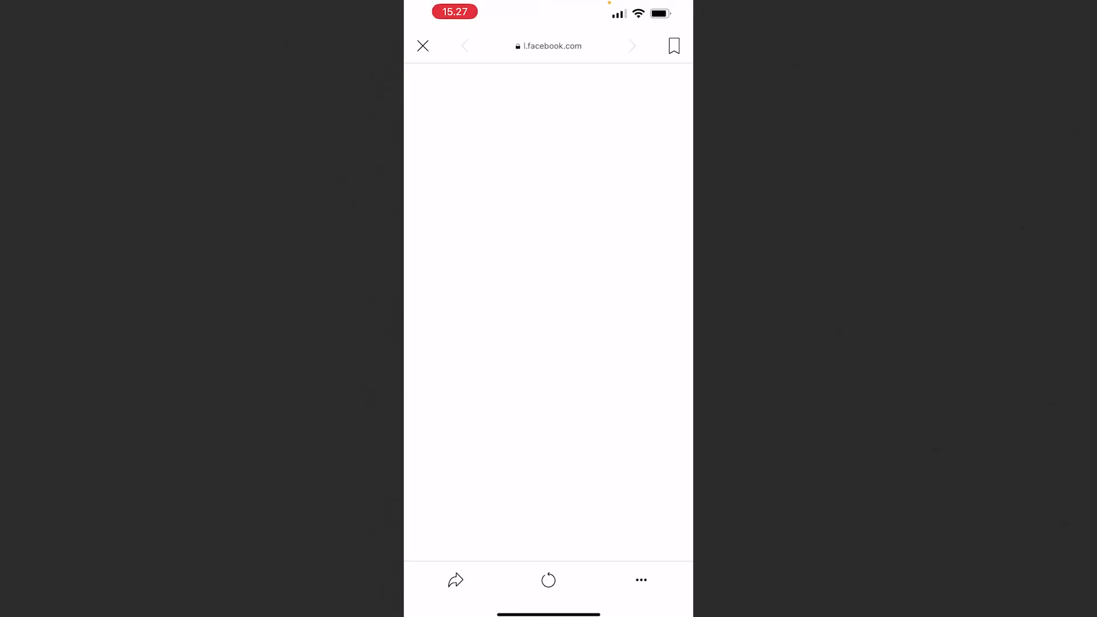
pyautogui.click(515, 311)
pyautogui.click(549, 405)
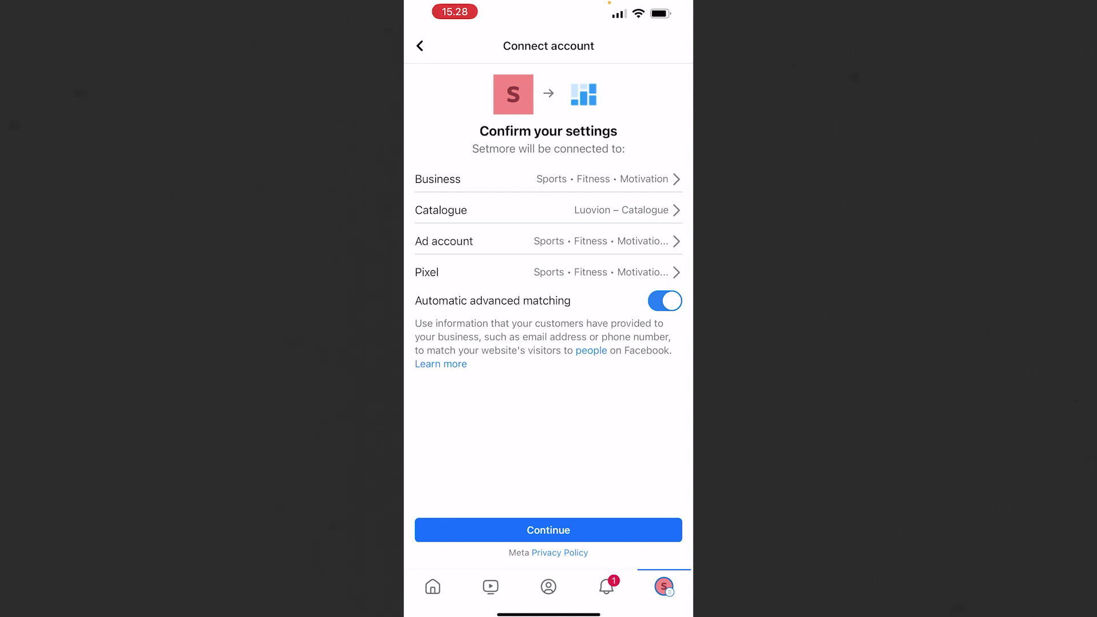
pyautogui.click(549, 530)
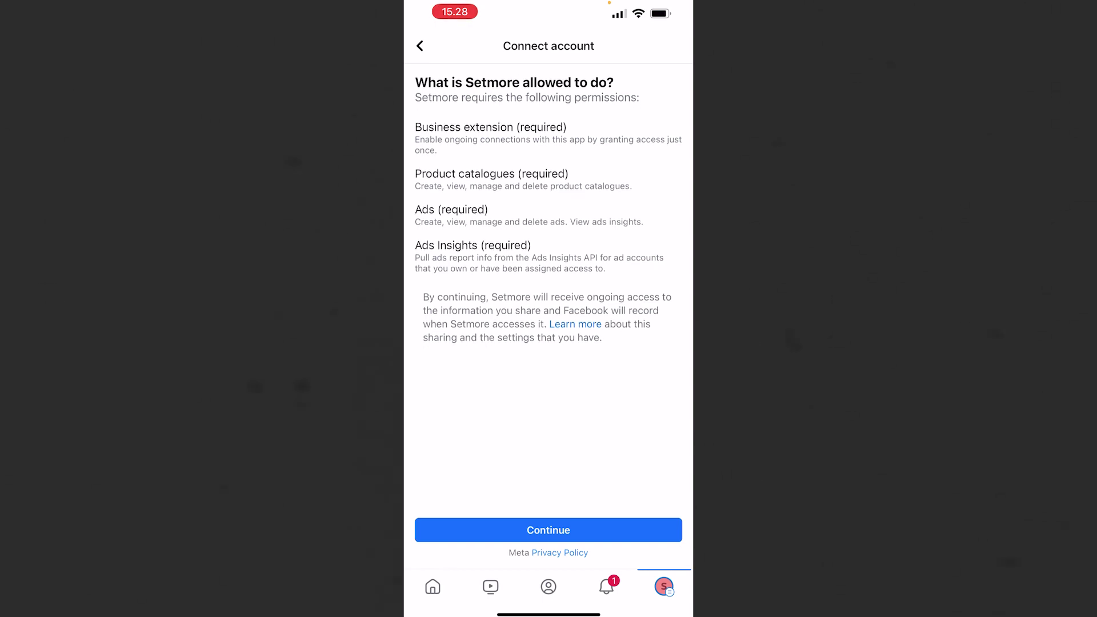
pyautogui.click(548, 530)
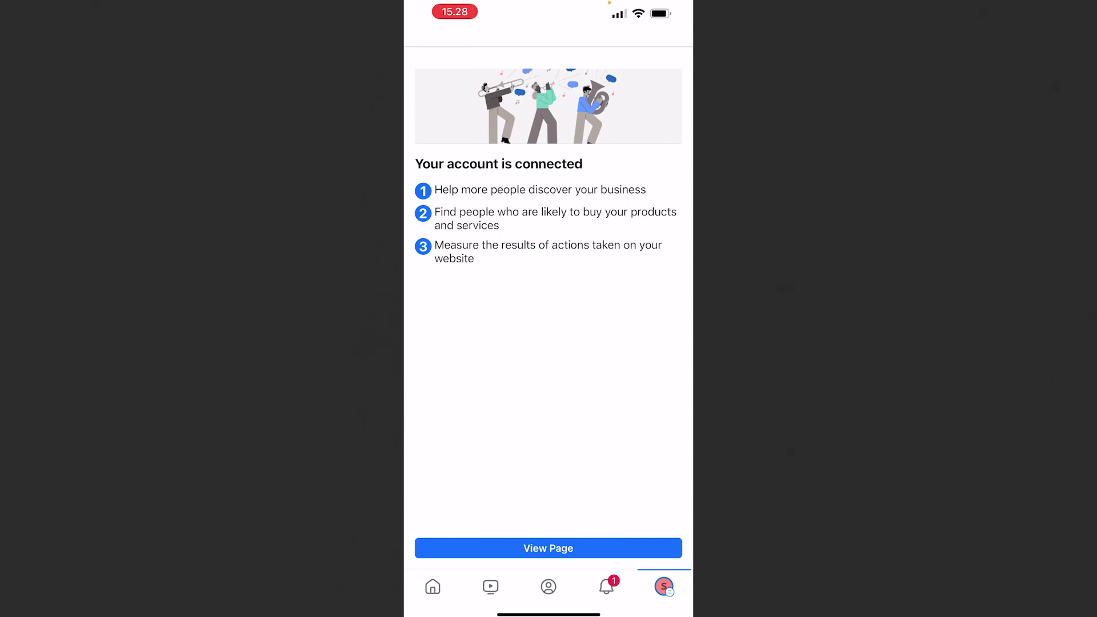
pyautogui.click(548, 548)
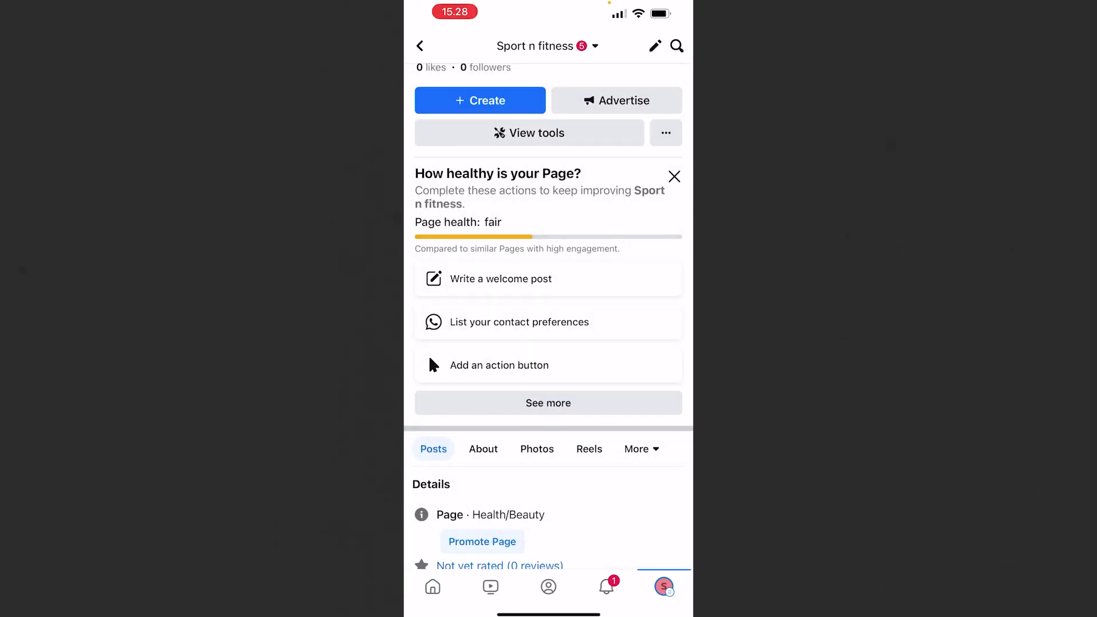
# Step: Switch from the Page to the personal Facebook profile
pyautogui.scroll(5, 549, 315)
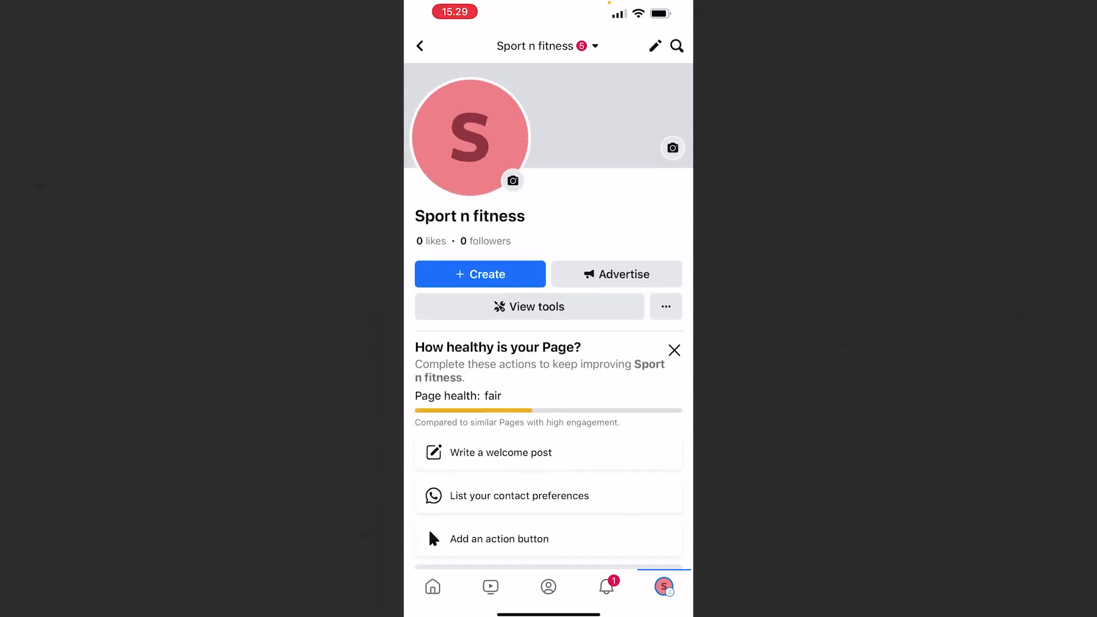
pyautogui.scroll(2, 548, 315)
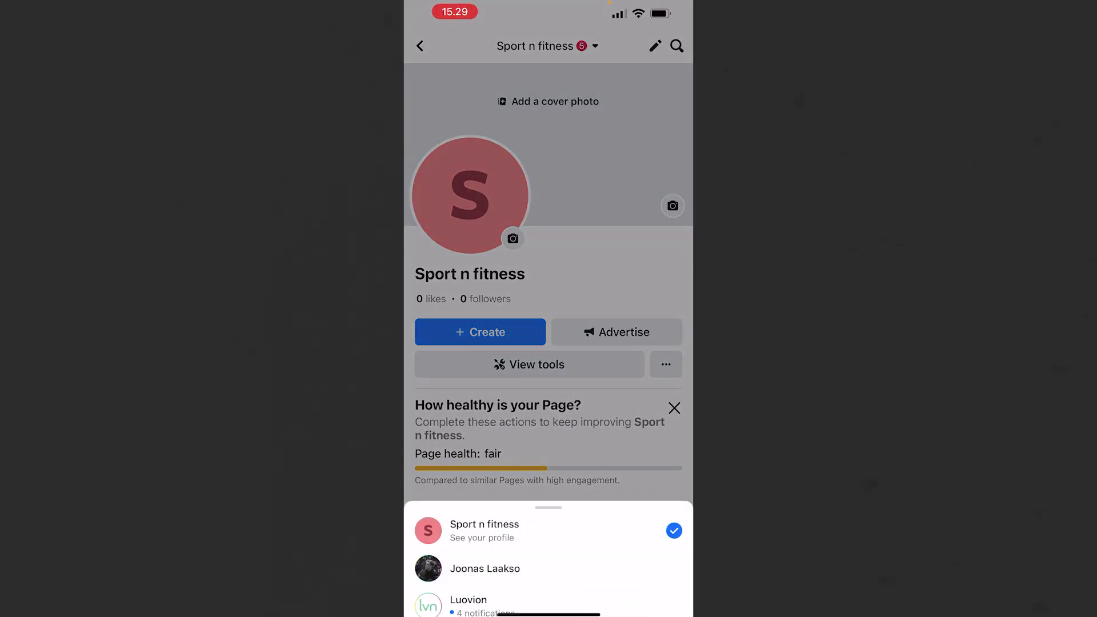
pyautogui.click(485, 569)
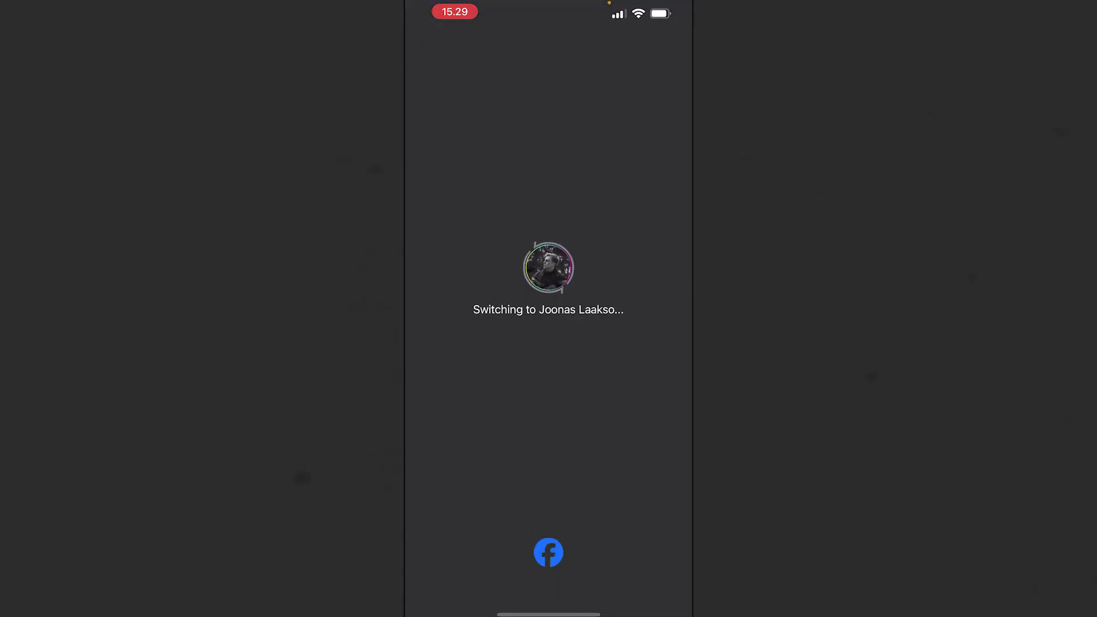
# Step: Search 'sport n fitness' and open the Health/Beauty Page to see its Book Now button
pyautogui.click(643, 45)
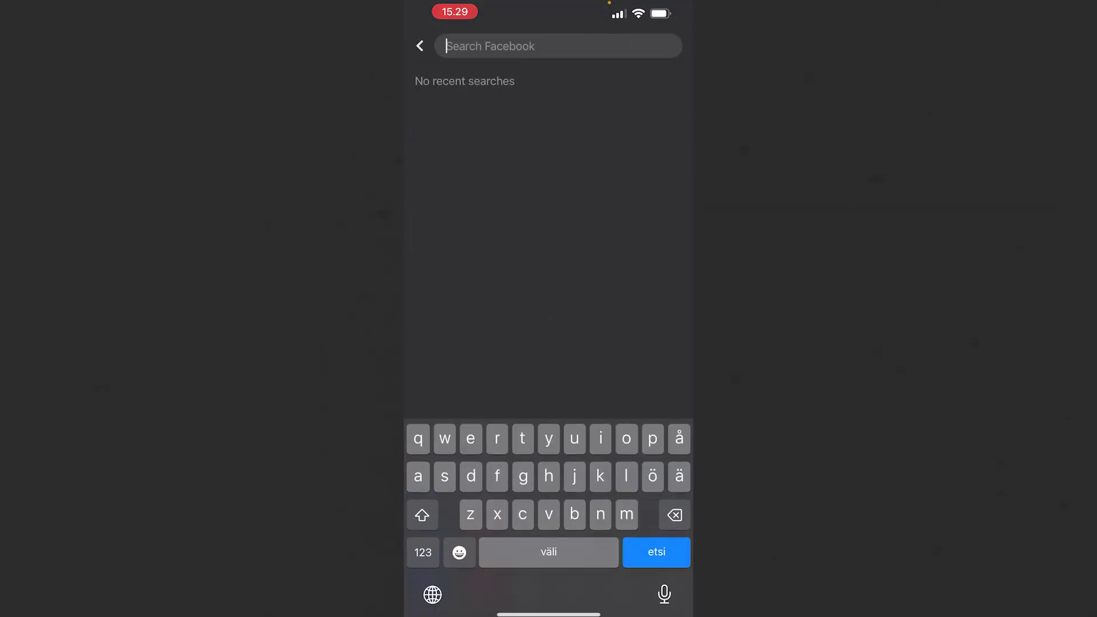
pyautogui.write('sport')
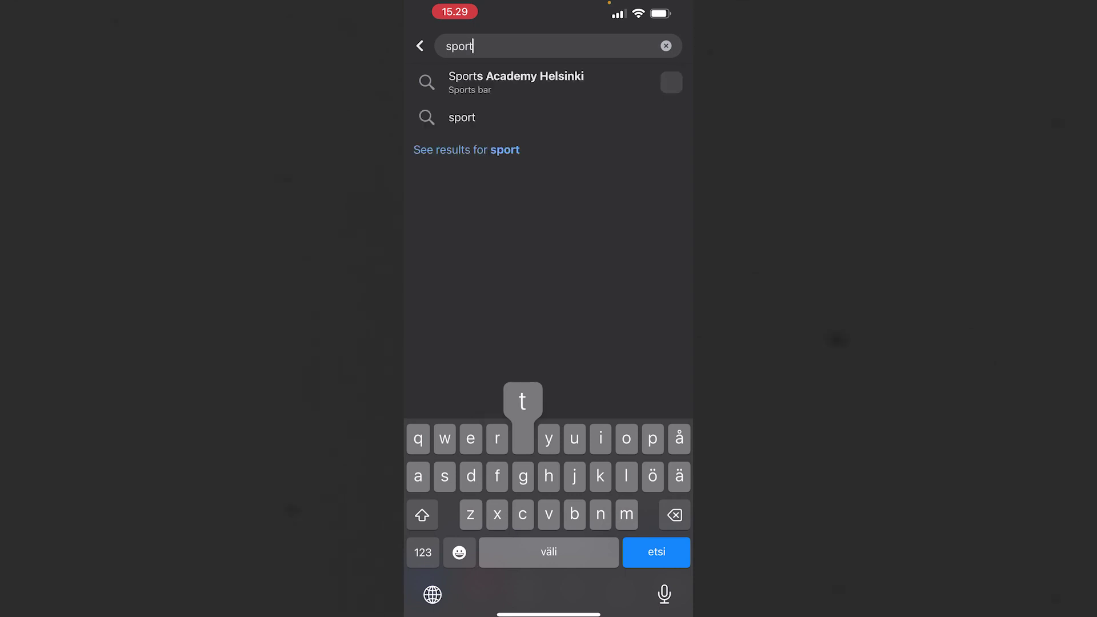
pyautogui.write(' n fi')
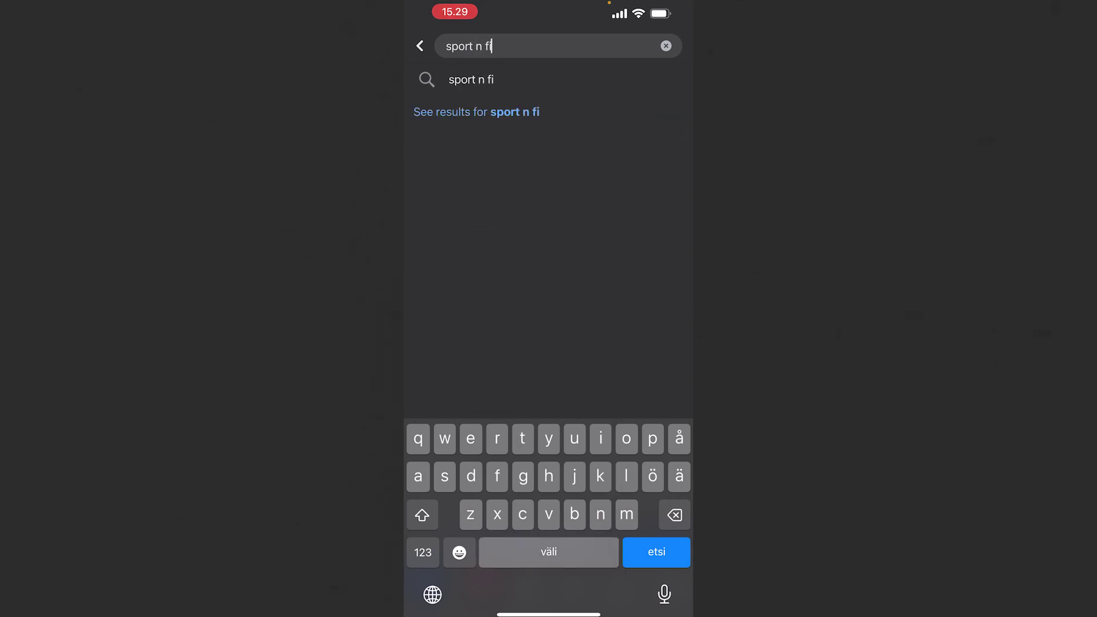
pyautogui.write('tness')
pyautogui.press('Return')
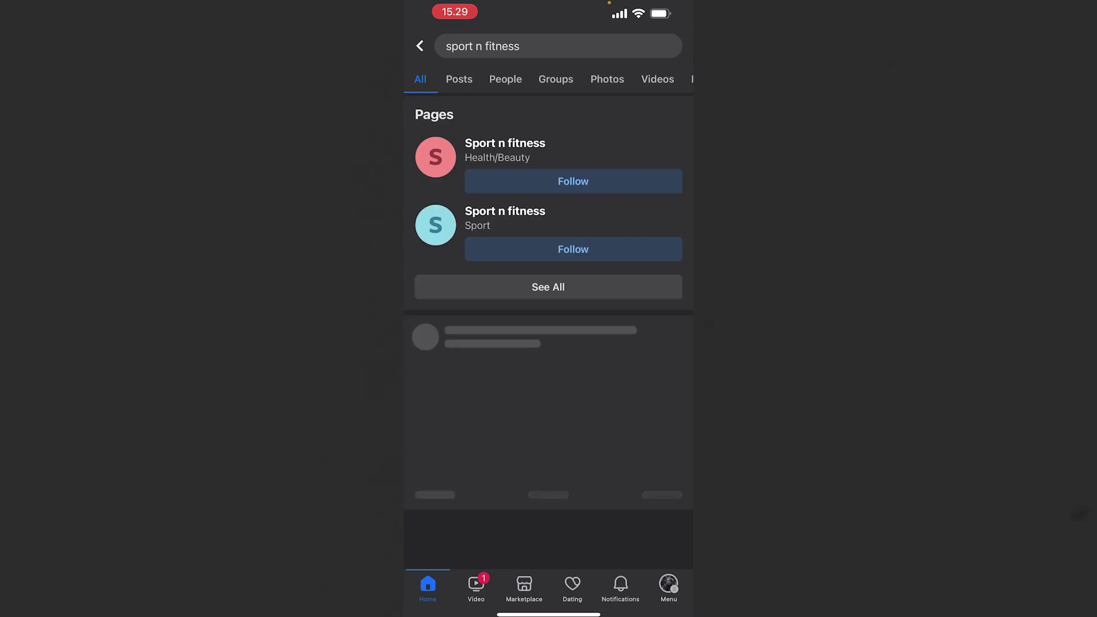
pyautogui.click(505, 149)
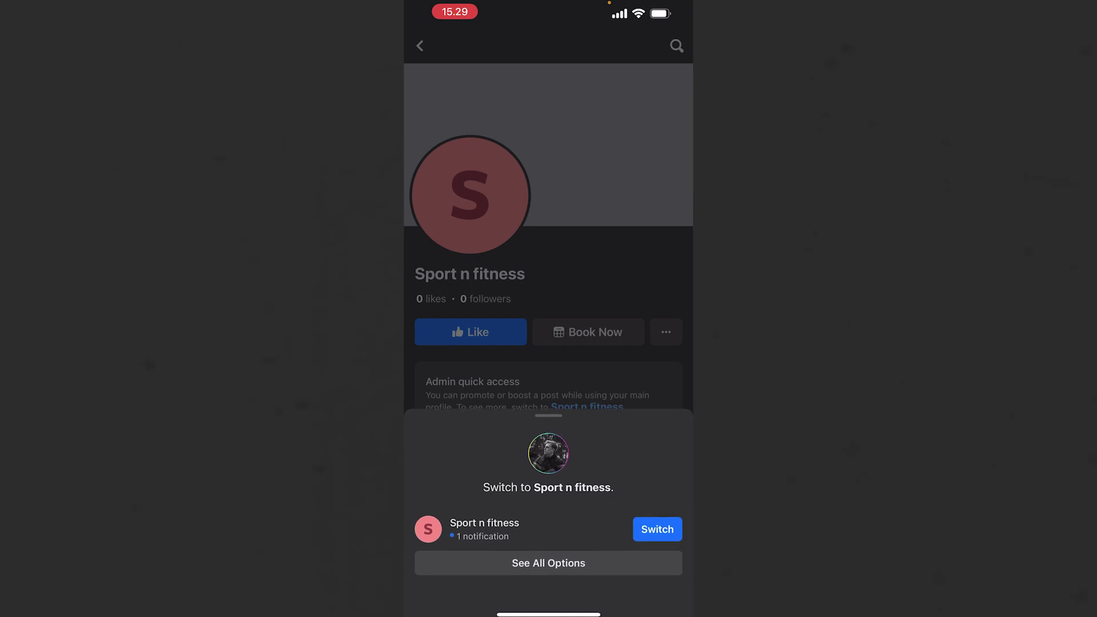
pyautogui.scroll(-2, 549, 334)
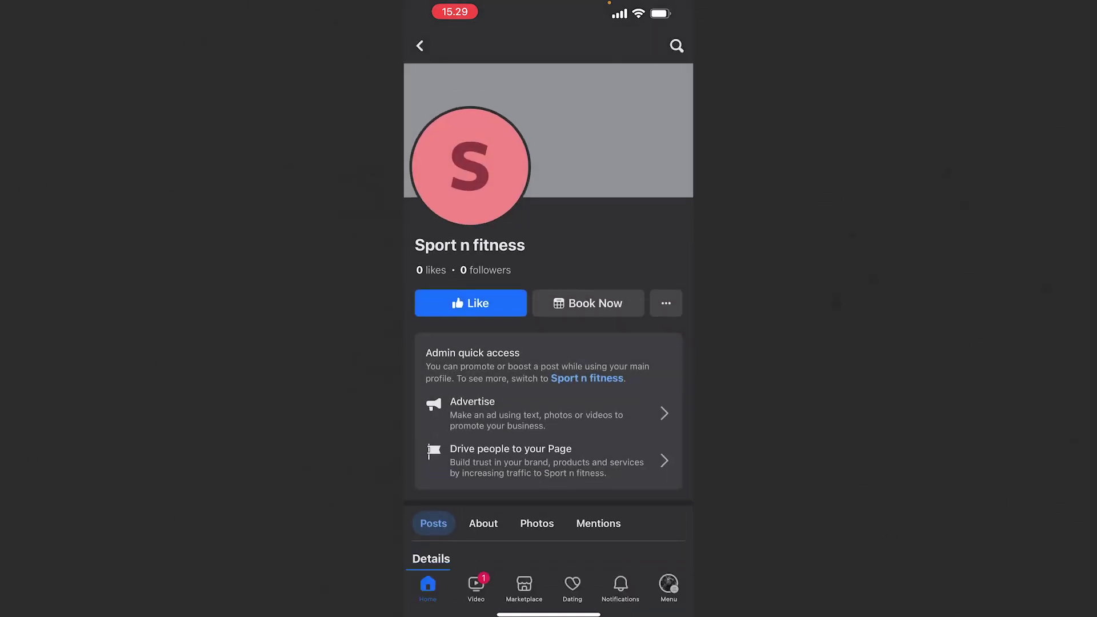
pyautogui.scroll(1, 549, 324)
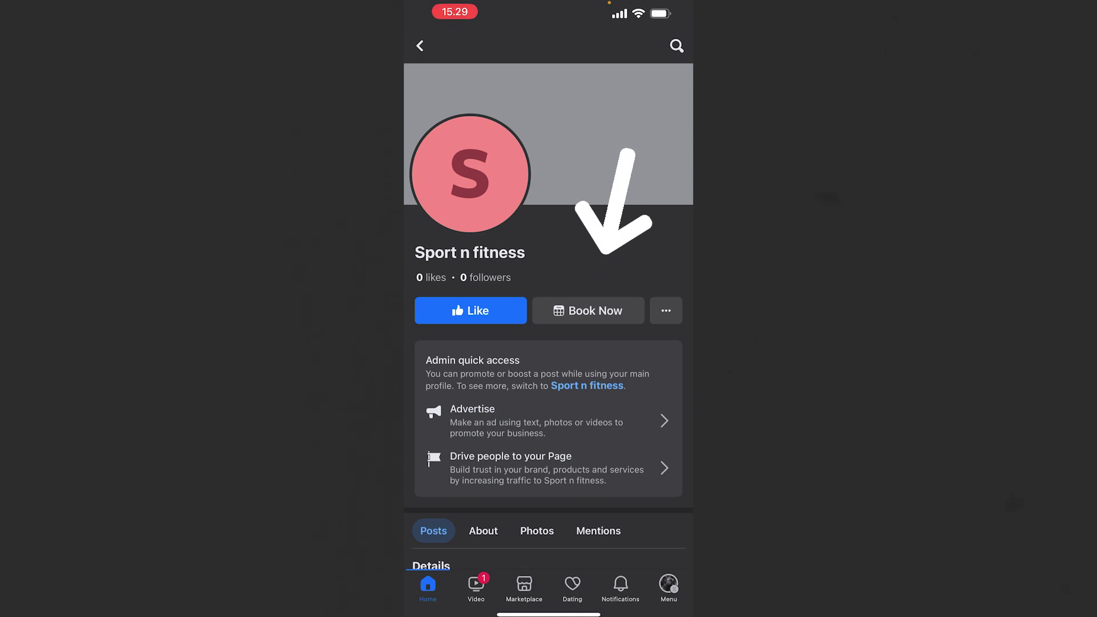
pyautogui.scroll(1, 549, 315)
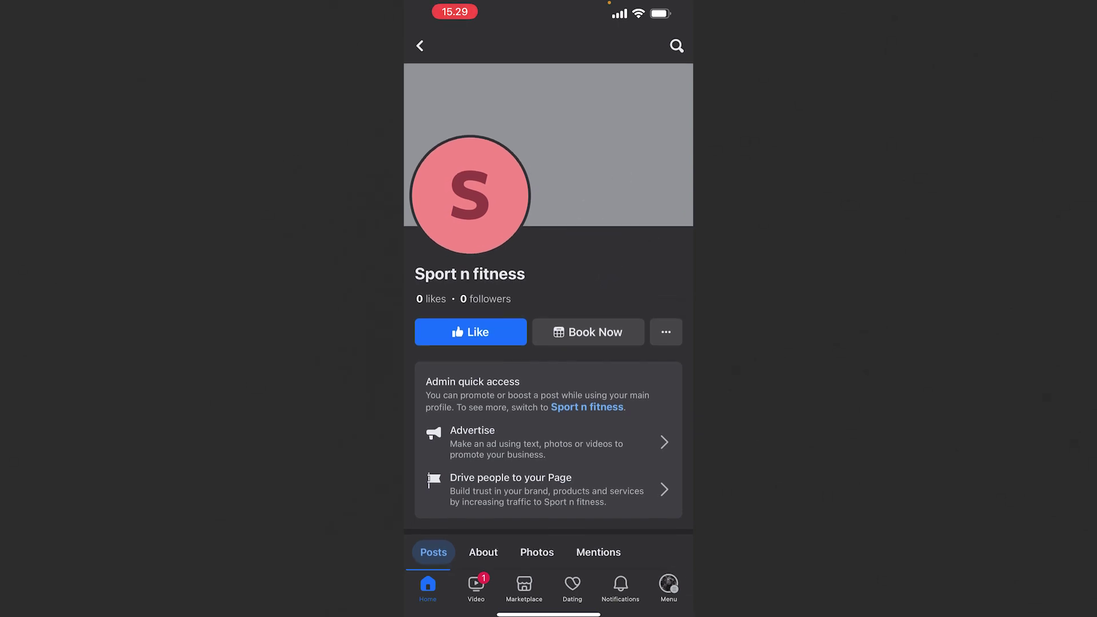
# Step: Through Book Now, choose the 30 Minutes Meeting with Luovion on Tuesday Nov 7 at 10:00 am
pyautogui.click(588, 332)
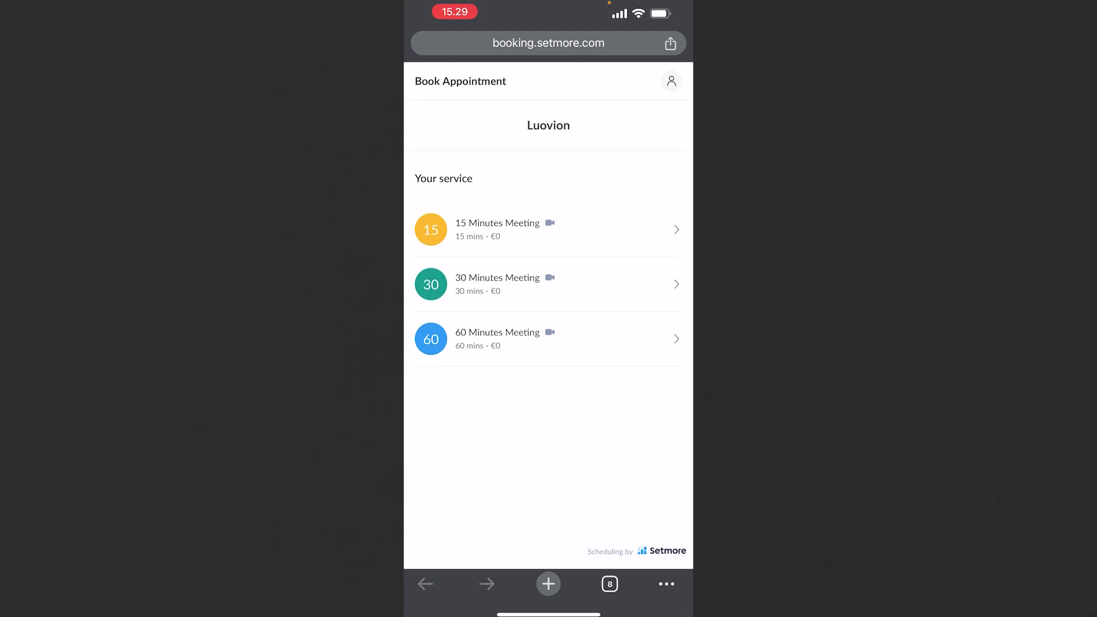
pyautogui.click(498, 284)
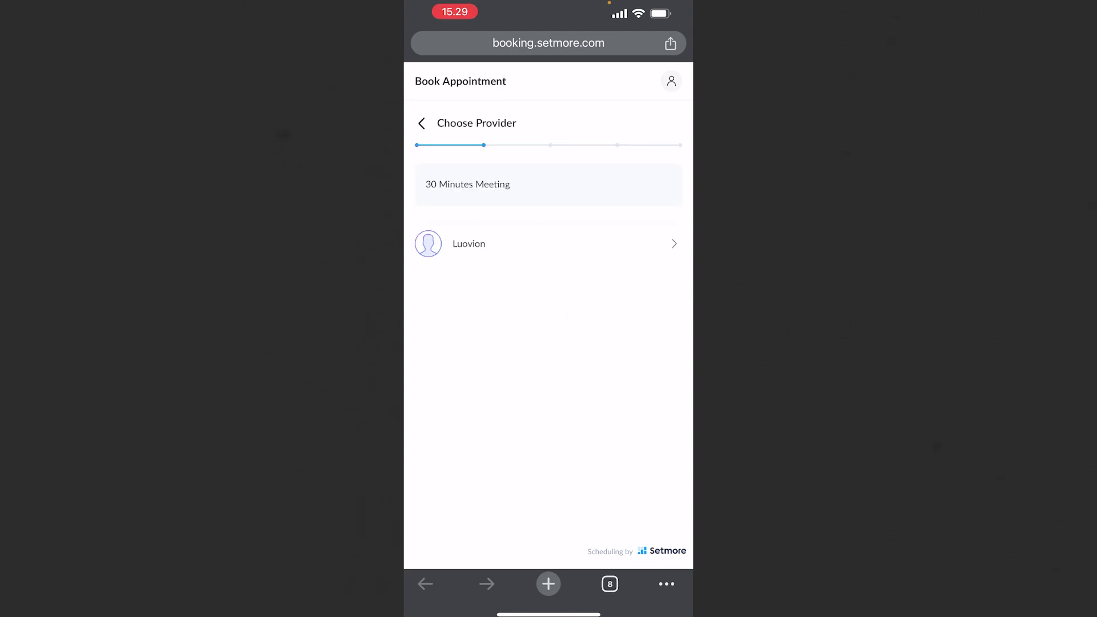
pyautogui.click(548, 243)
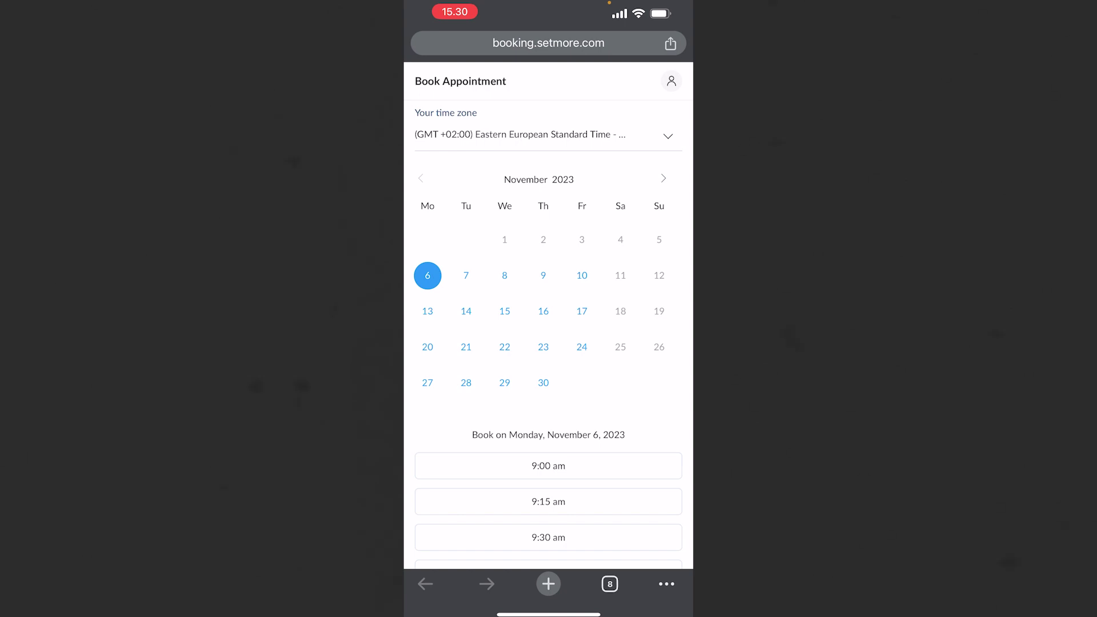
pyautogui.click(466, 276)
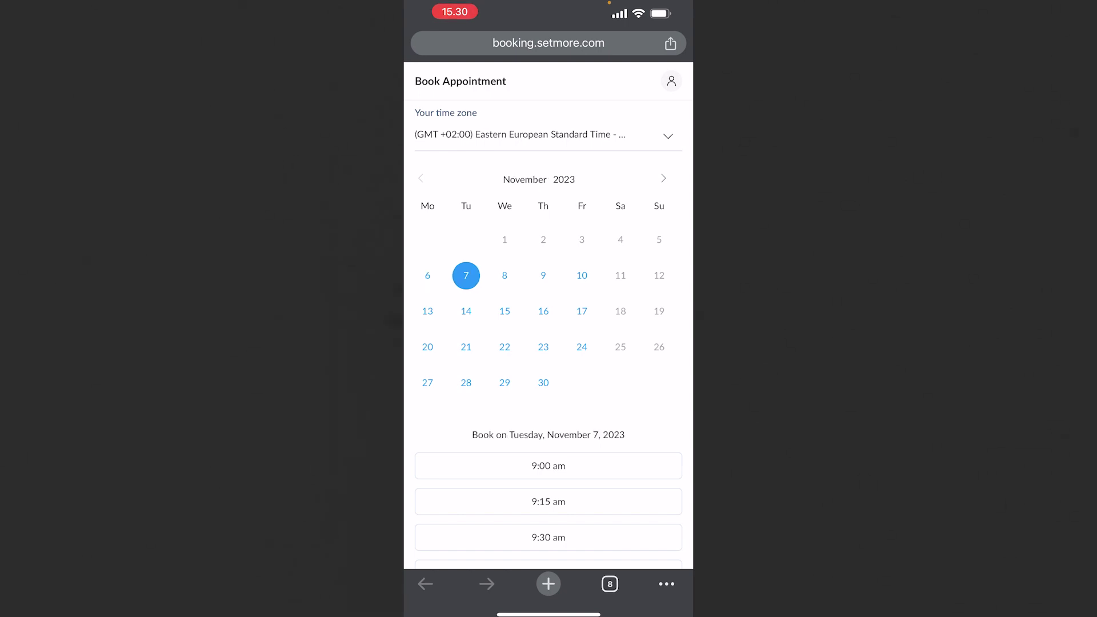
pyautogui.scroll(-5, 548, 343)
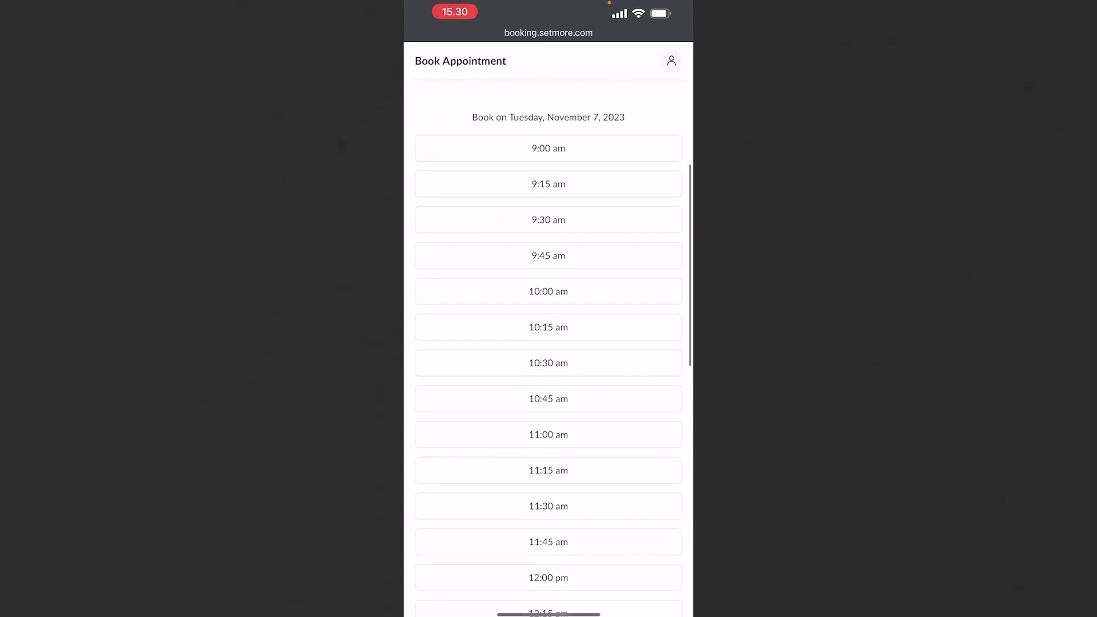
pyautogui.scroll(-5, 549, 343)
pyautogui.scroll(-5, 549, 343)
pyautogui.scroll(15, 549, 343)
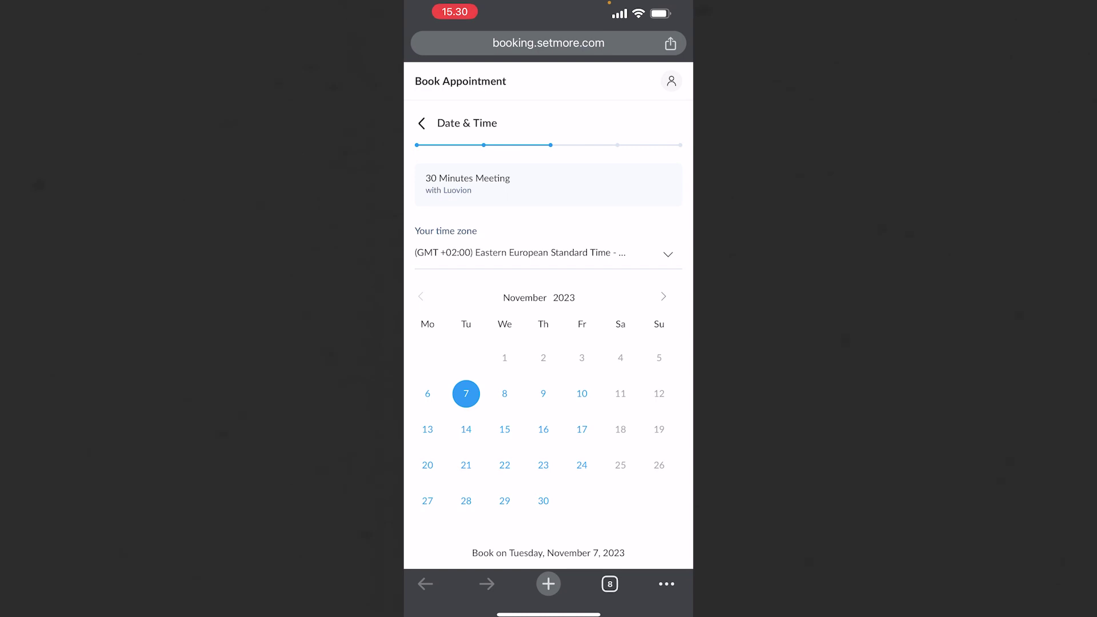
pyautogui.scroll(-5, 549, 343)
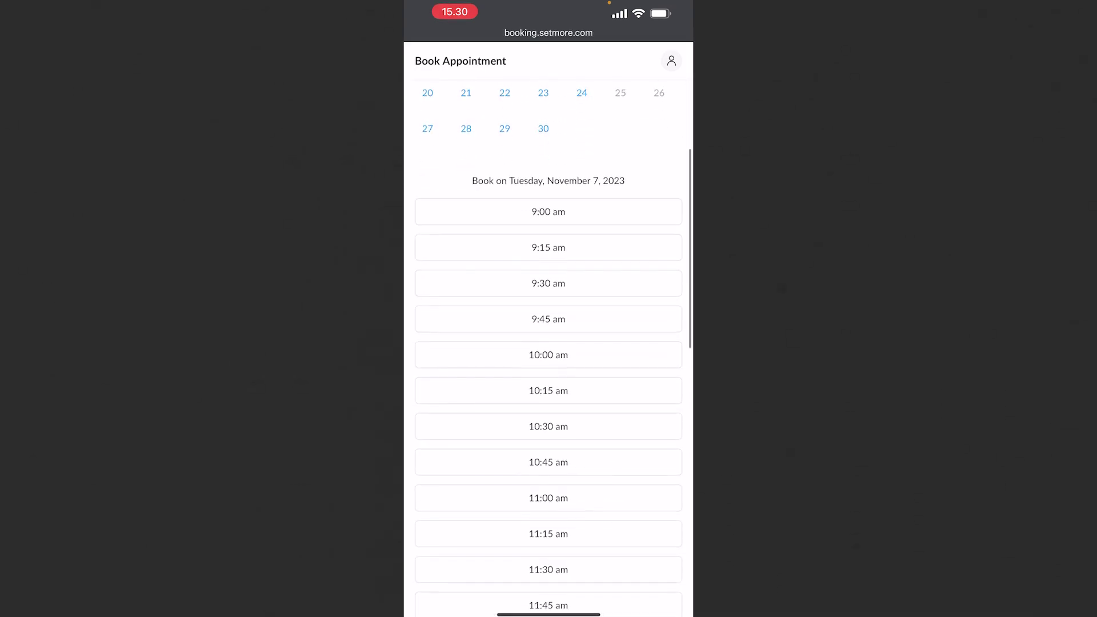
pyautogui.click(549, 211)
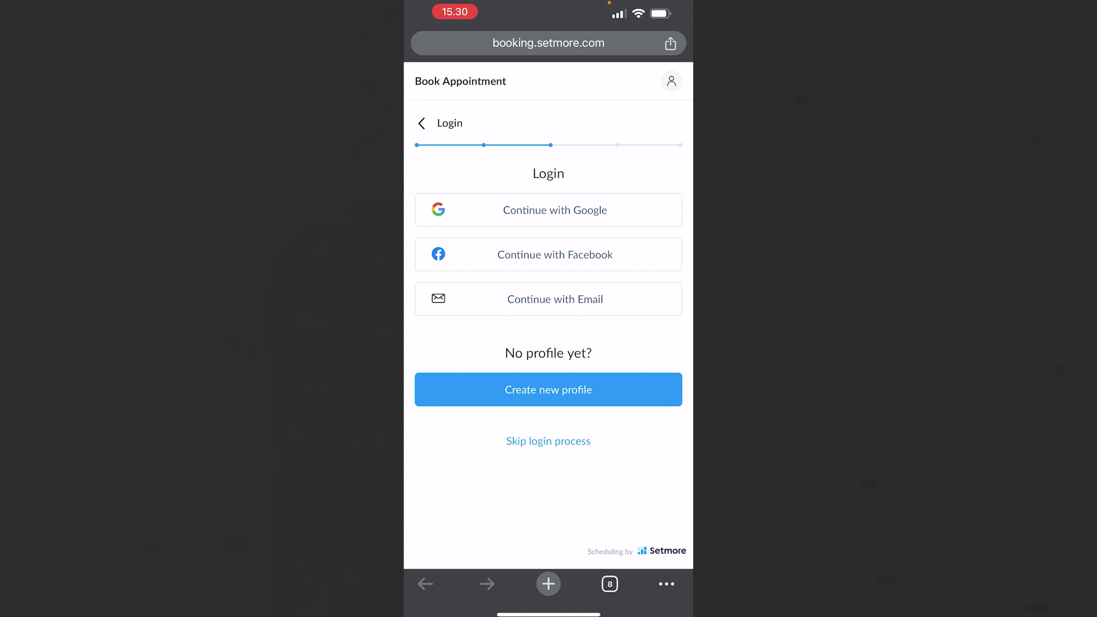
# Step: Continue with Google, autofill the phone number, keep the email reminder on, and submit the booking
pyautogui.scroll(-1, 548, 328)
pyautogui.click(548, 209)
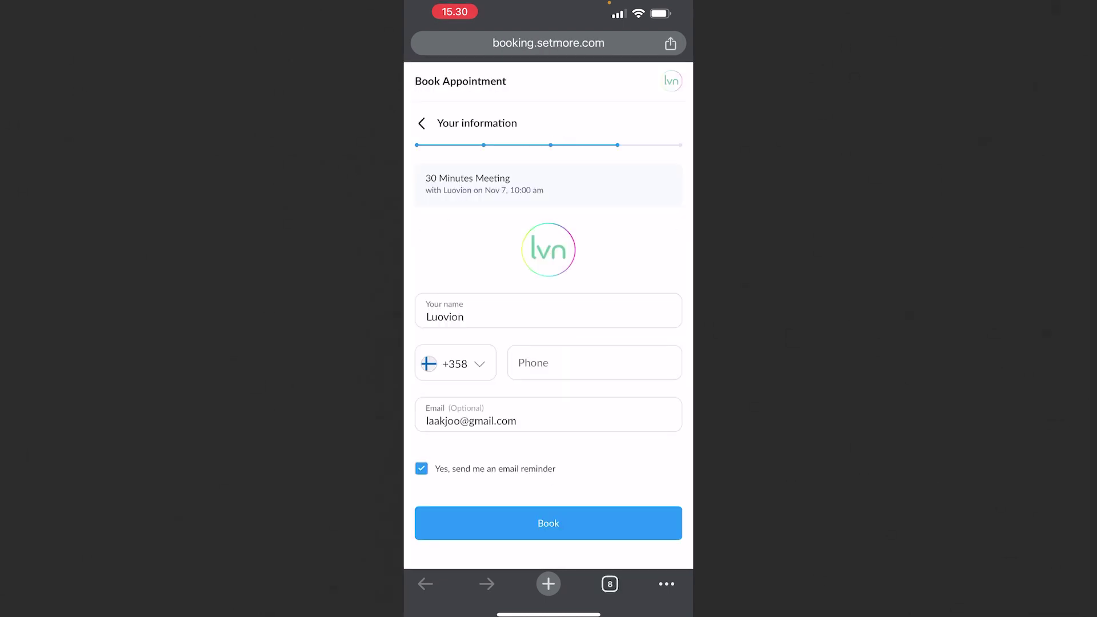
pyautogui.scroll(-2, 548, 343)
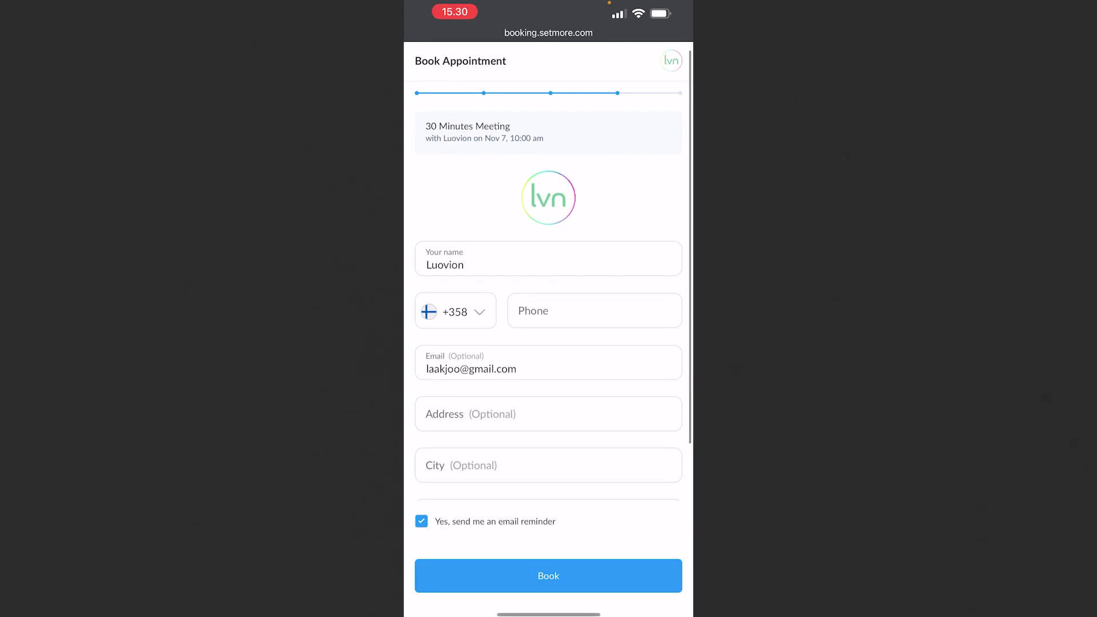
pyautogui.scroll(-2, 549, 343)
pyautogui.click(594, 236)
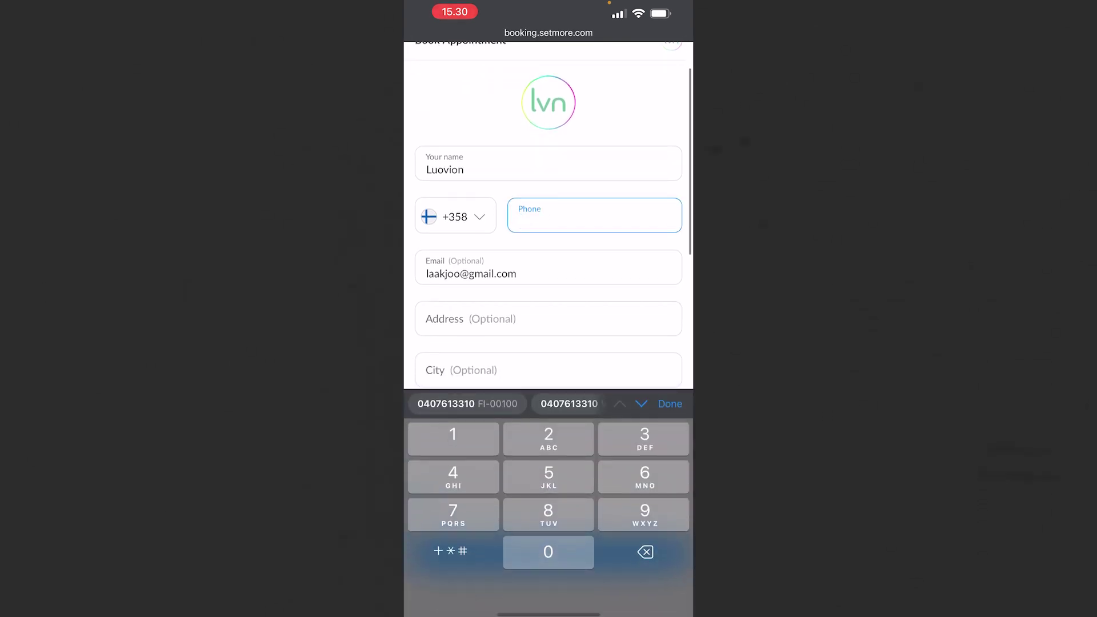
pyautogui.write('4')
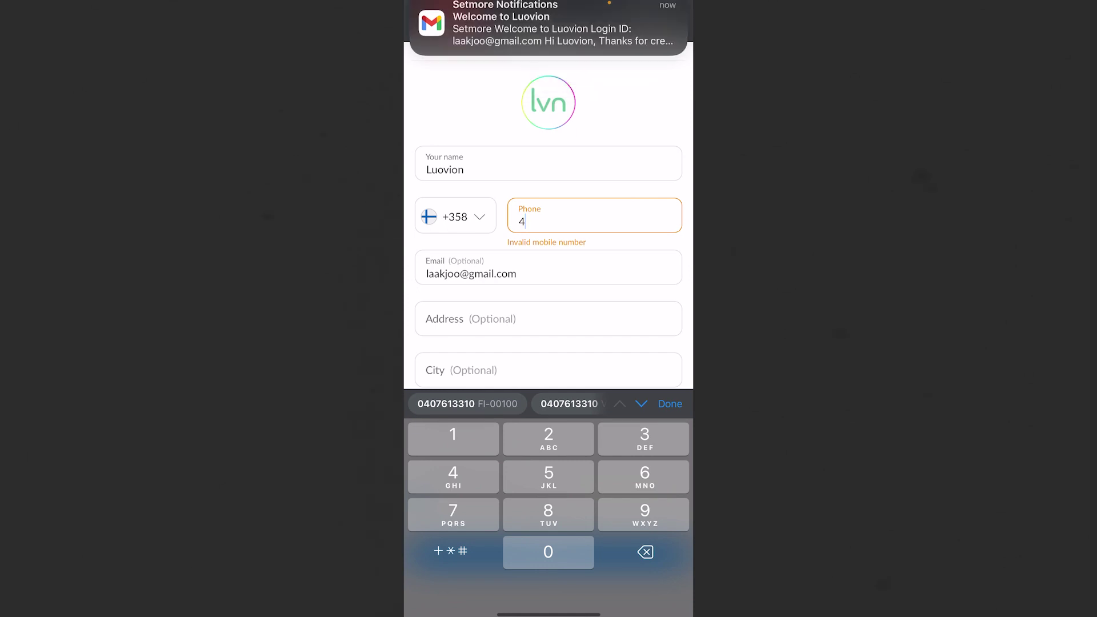
pyautogui.click(468, 403)
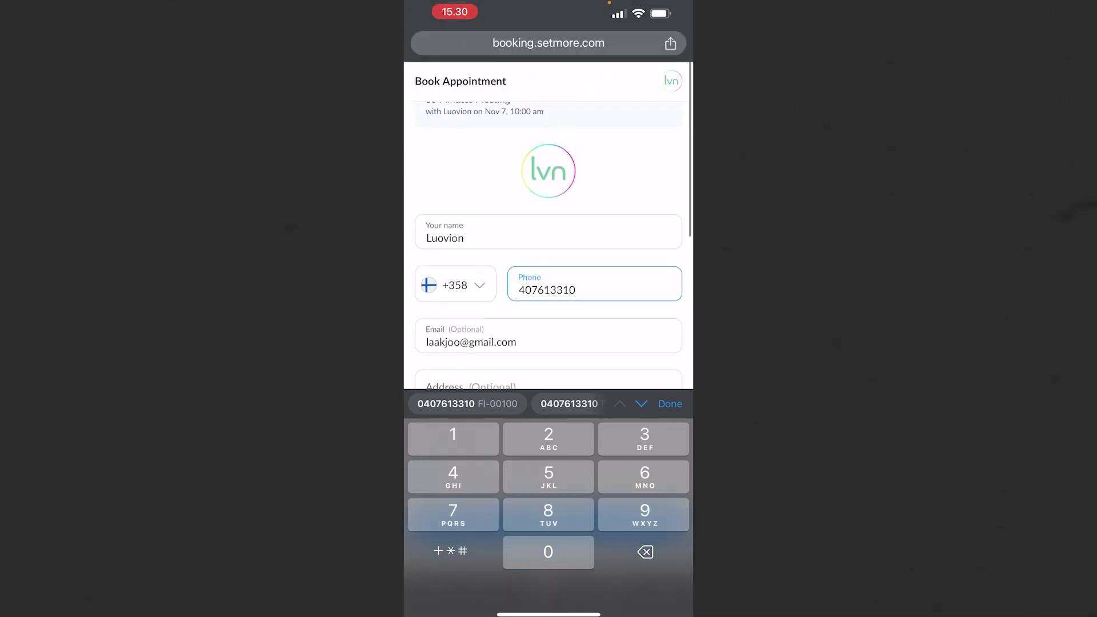
pyautogui.scroll(-5, 548, 229)
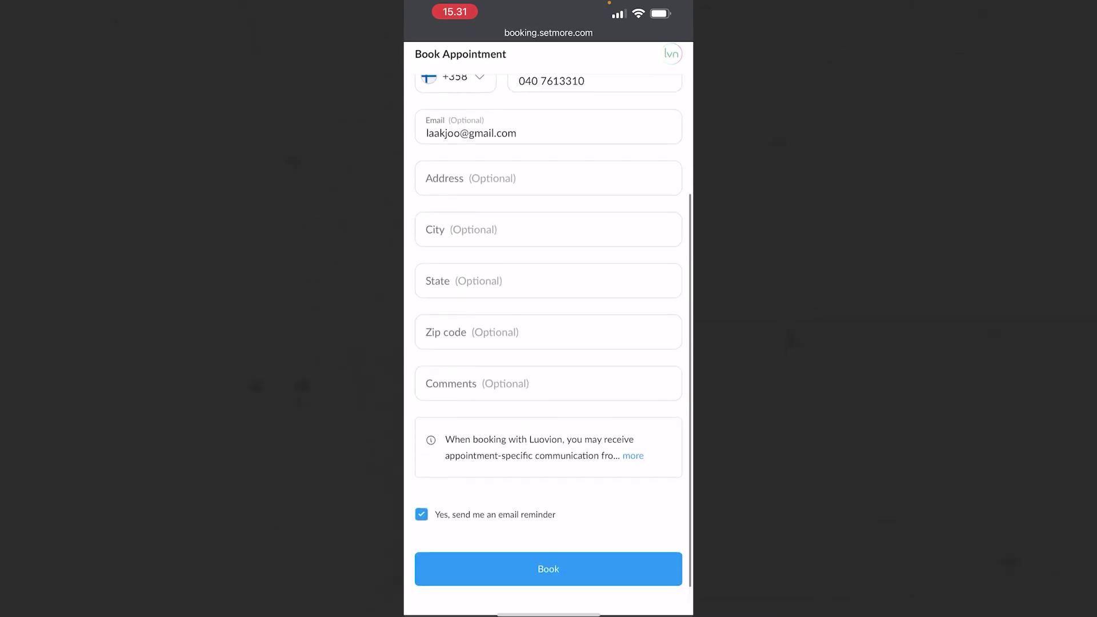
pyautogui.click(421, 469)
pyautogui.click(422, 469)
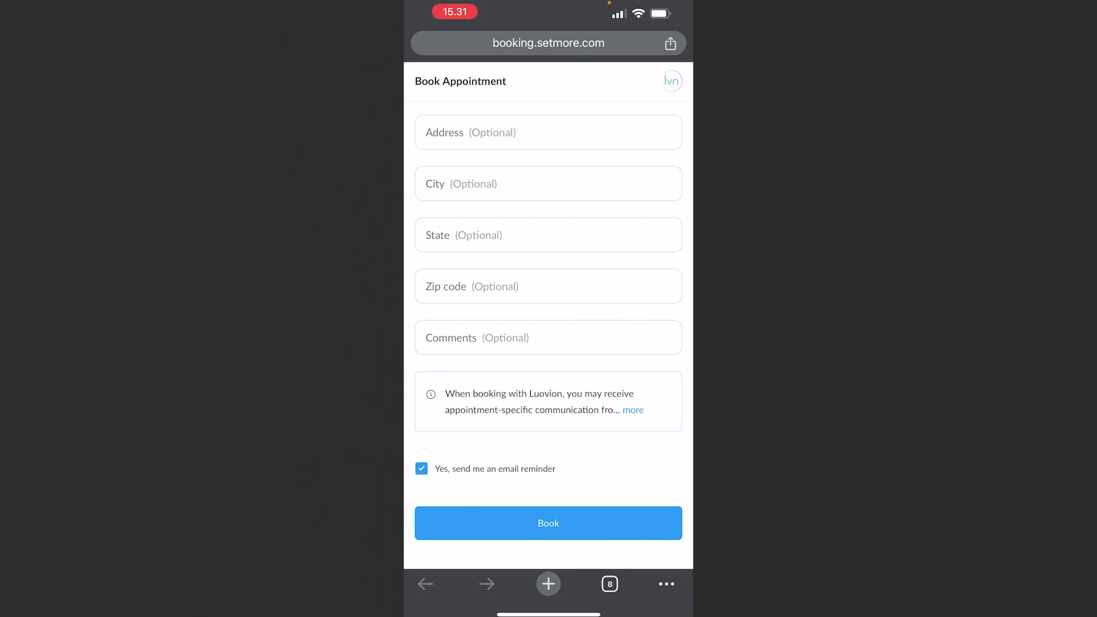
pyautogui.click(549, 523)
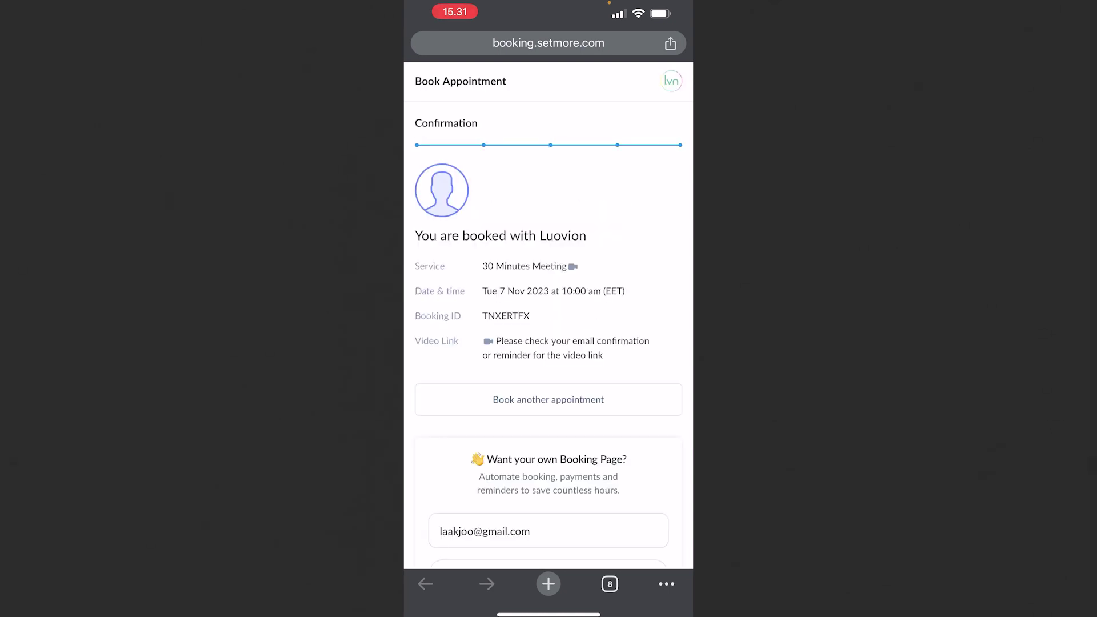
# Step: Review the booking confirmation for the 7 Nov 10:00 am meeting
pyautogui.scroll(-2, 549, 315)
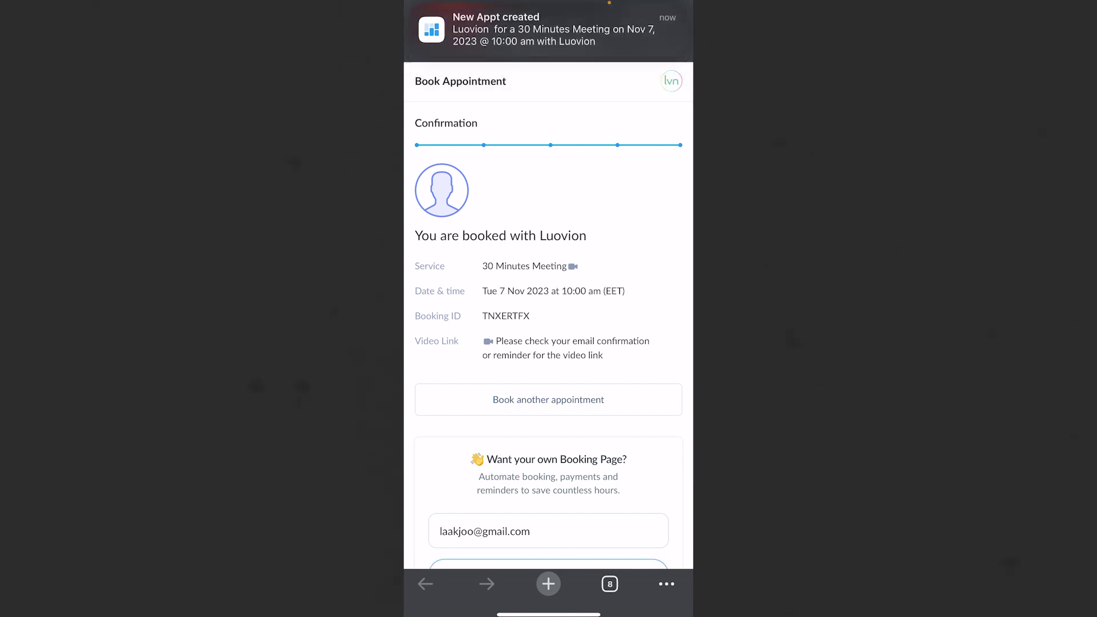
pyautogui.scroll(-2, 549, 315)
pyautogui.scroll(-2, 548, 314)
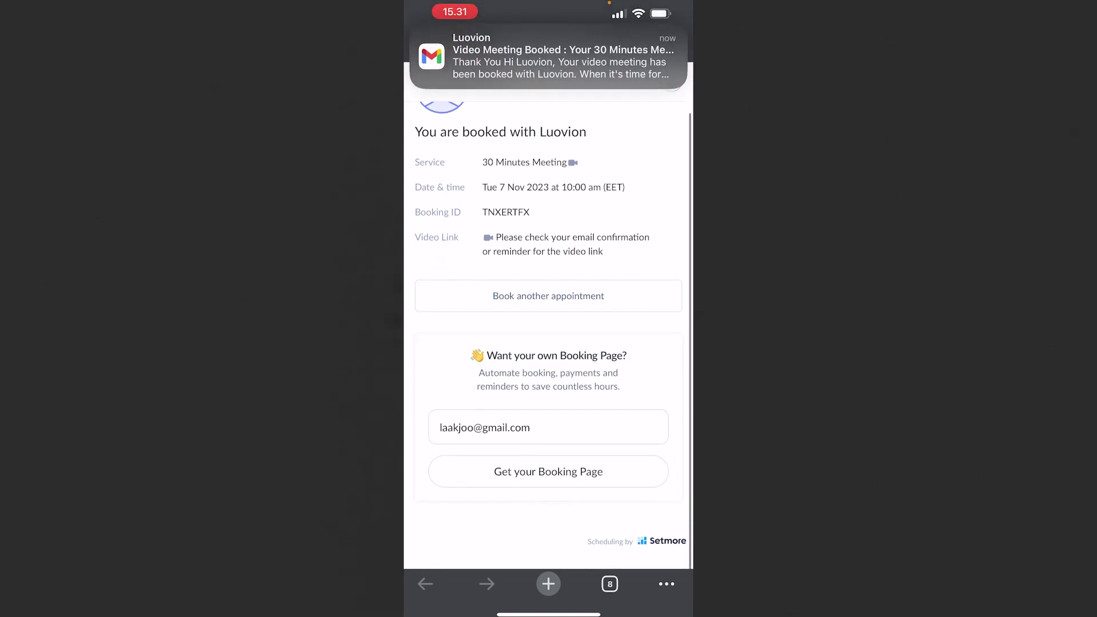
pyautogui.scroll(2, 549, 315)
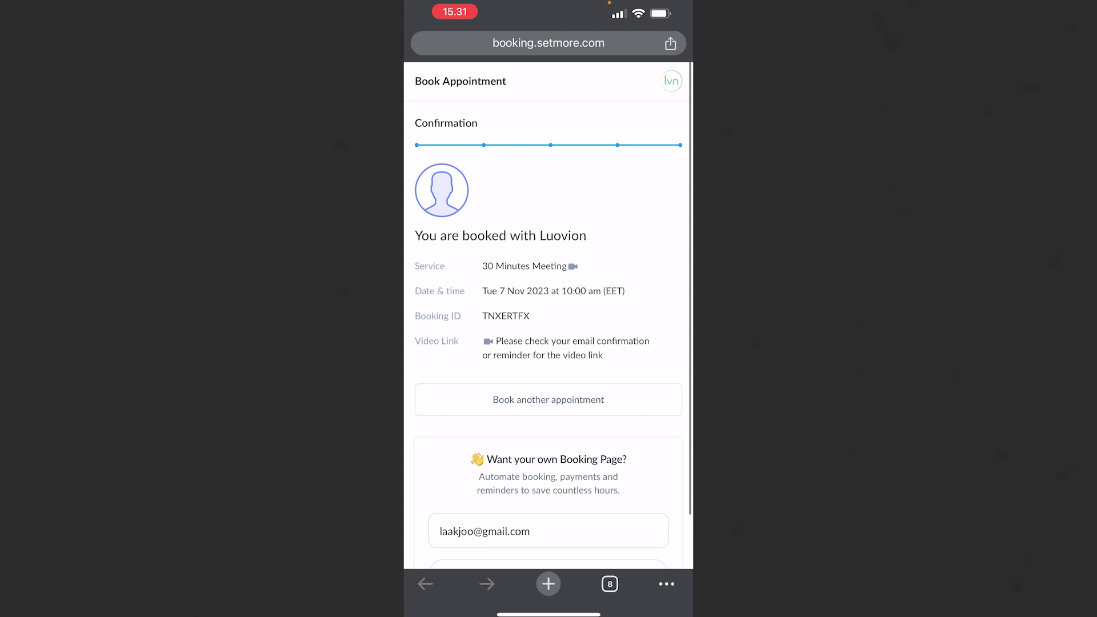
pyautogui.scroll(-3, 549, 314)
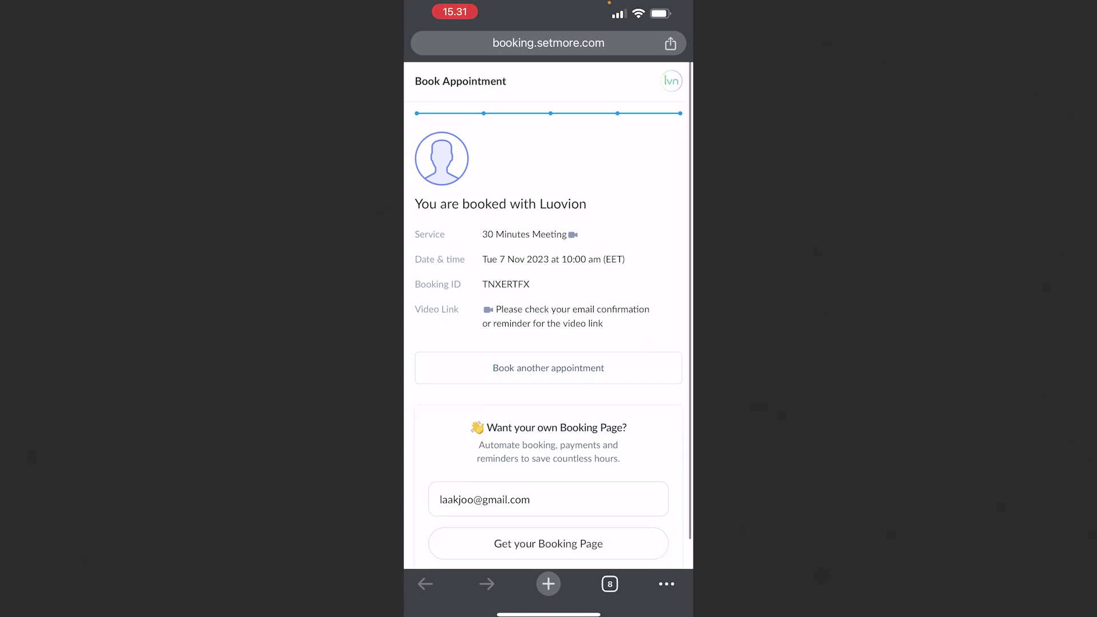
pyautogui.scroll(1, 549, 315)
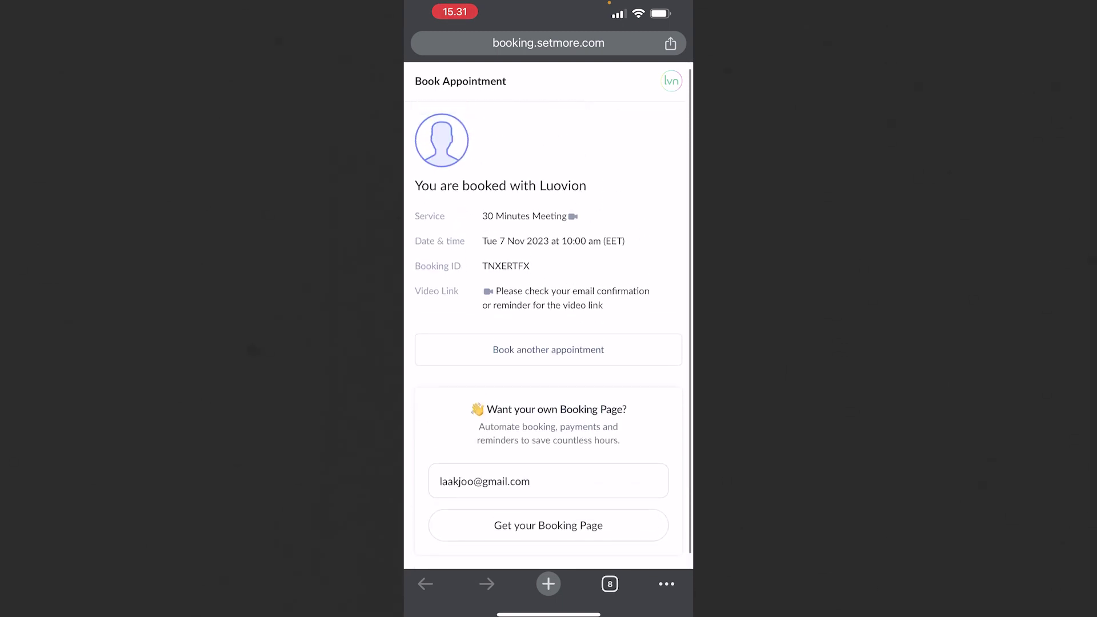
# Step: Open the Setmore app, check Nov 4 and Nov 3, view the Activity feed, then switch apps
pyautogui.moveTo(548, 615); pyautogui.dragTo(548, 400)
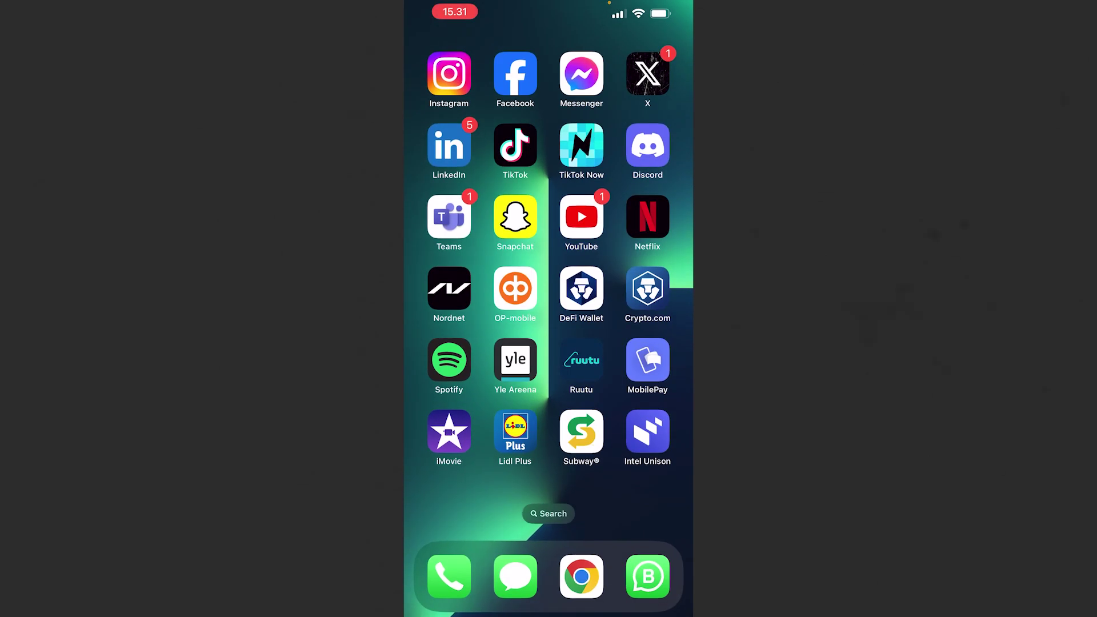
pyautogui.moveTo(629, 343); pyautogui.dragTo(457, 343)
pyautogui.moveTo(628, 343); pyautogui.dragTo(458, 343)
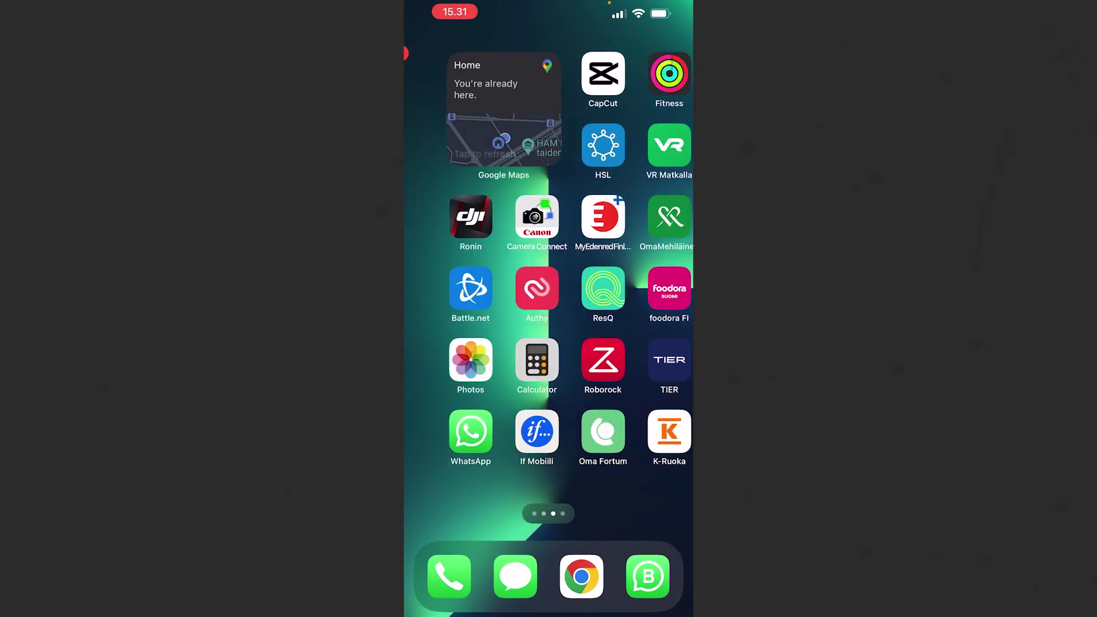
pyautogui.moveTo(629, 343); pyautogui.dragTo(457, 343)
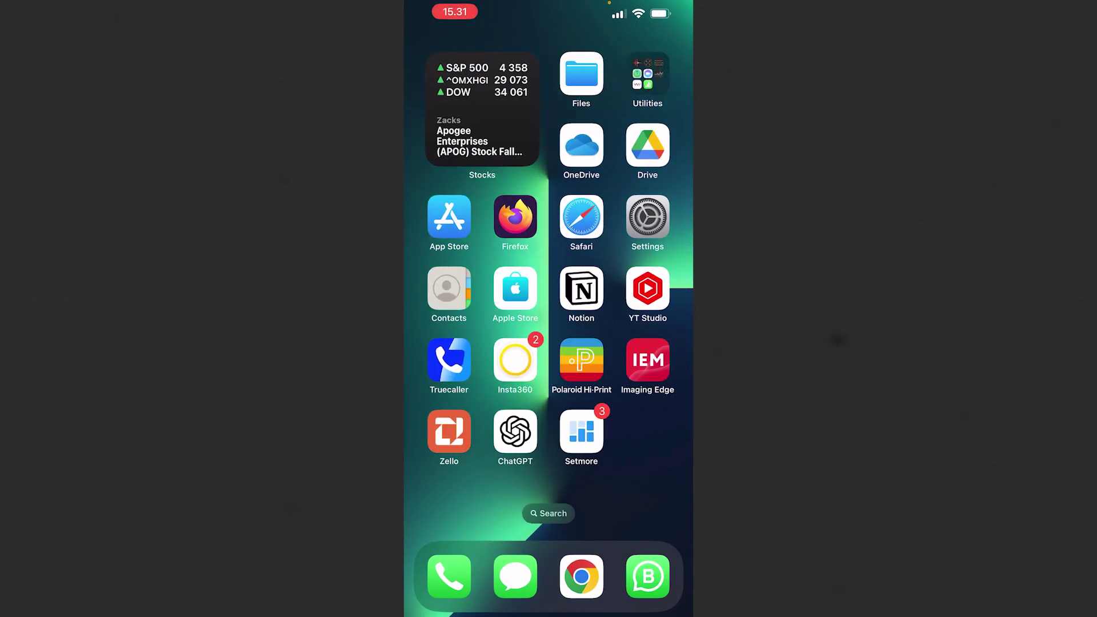
pyautogui.click(581, 432)
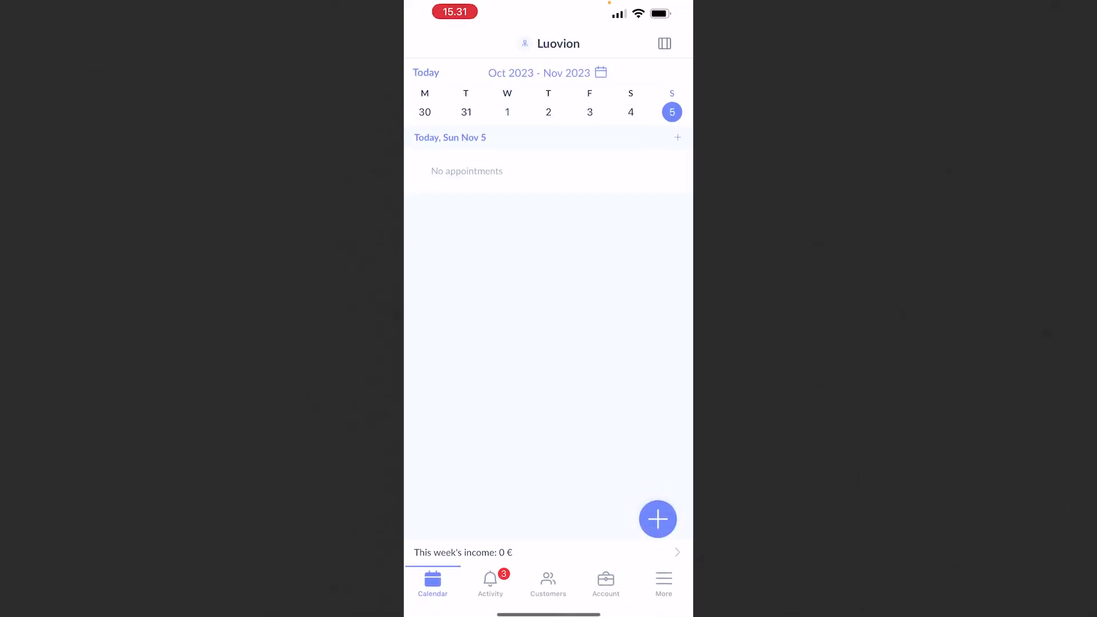
pyautogui.click(631, 112)
pyautogui.click(590, 112)
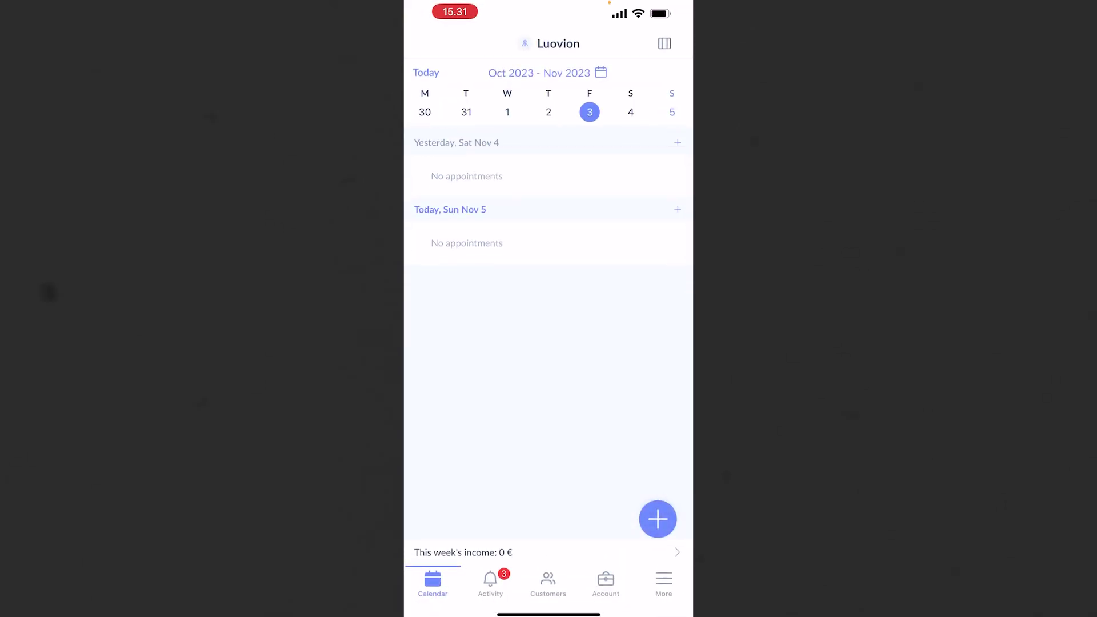
pyautogui.click(490, 583)
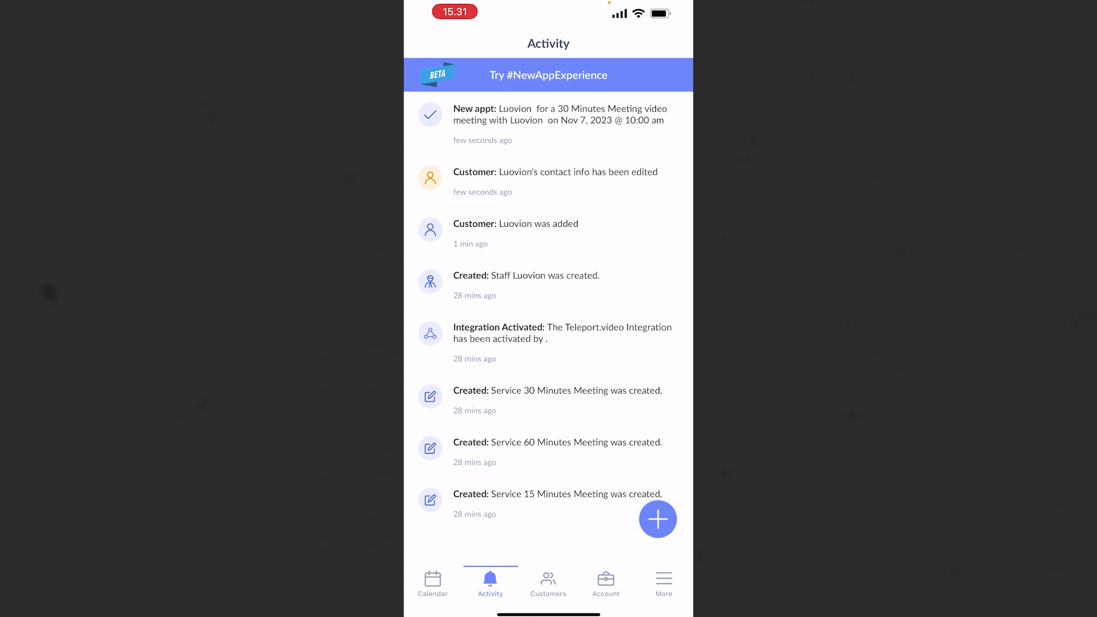
pyautogui.moveTo(548, 615); pyautogui.dragTo(549, 400)
pyautogui.moveTo(434, 309); pyautogui.dragTo(663, 309)
# Step: In Instagram, back out of the partner list to the profile and test its Book now link
pyautogui.click(547, 309)
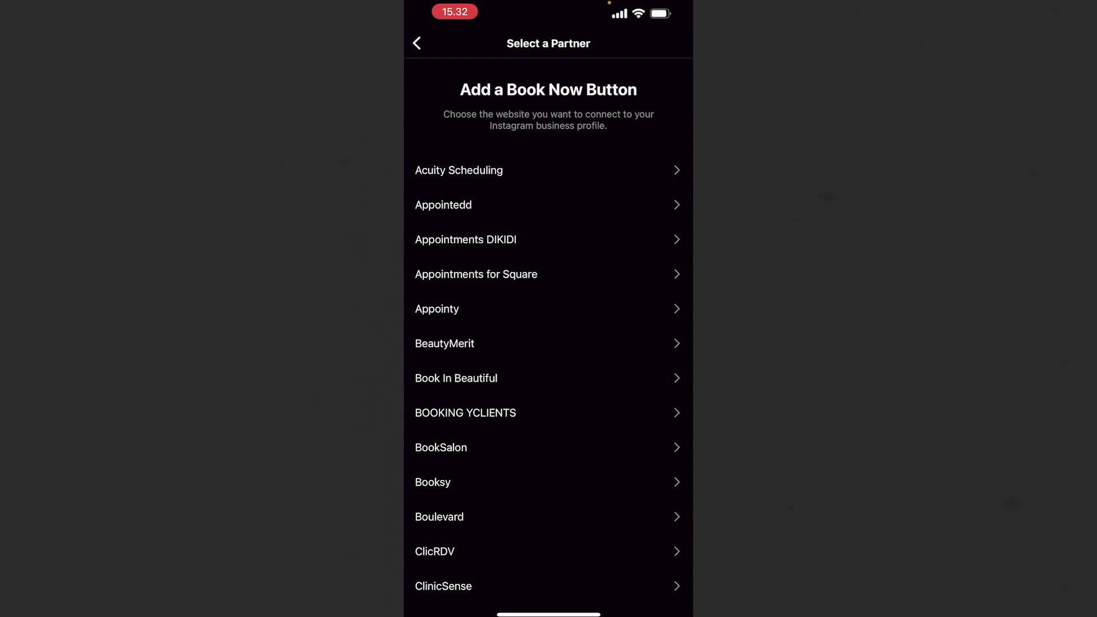
pyautogui.click(417, 43)
pyautogui.click(416, 43)
pyautogui.click(417, 43)
pyautogui.click(416, 43)
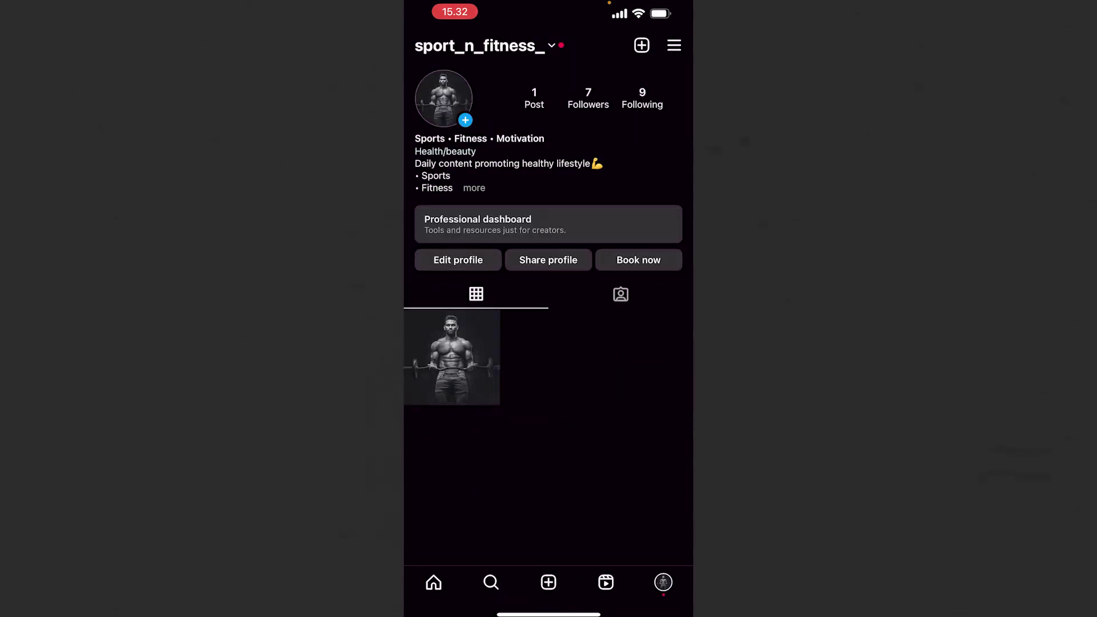
pyautogui.scroll(3, 548, 343)
pyautogui.click(639, 261)
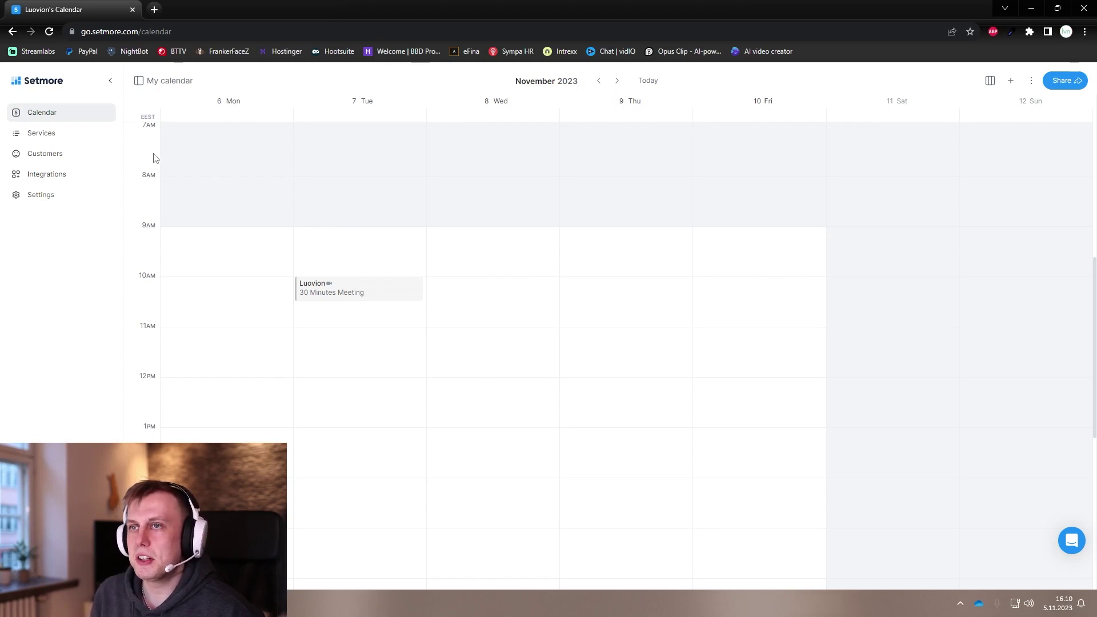
# Step: Flip the Setmore calendar back a week and forward again, then open the services list
pyautogui.scroll(-2, 350, 385)
pyautogui.scroll(2, 343, 377)
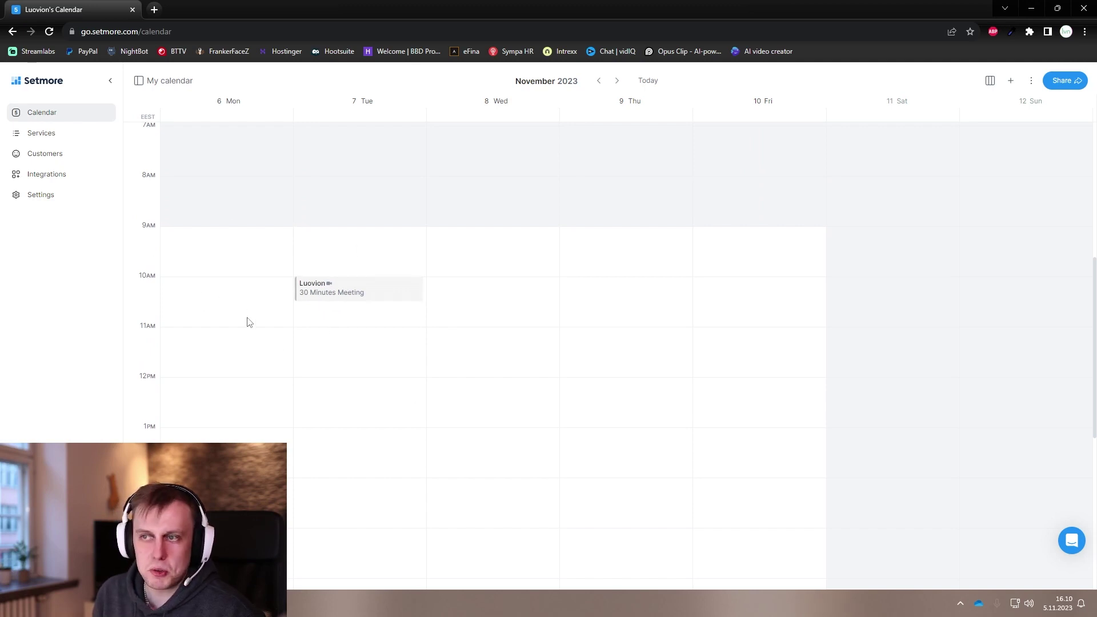
pyautogui.click(598, 80)
pyautogui.click(616, 80)
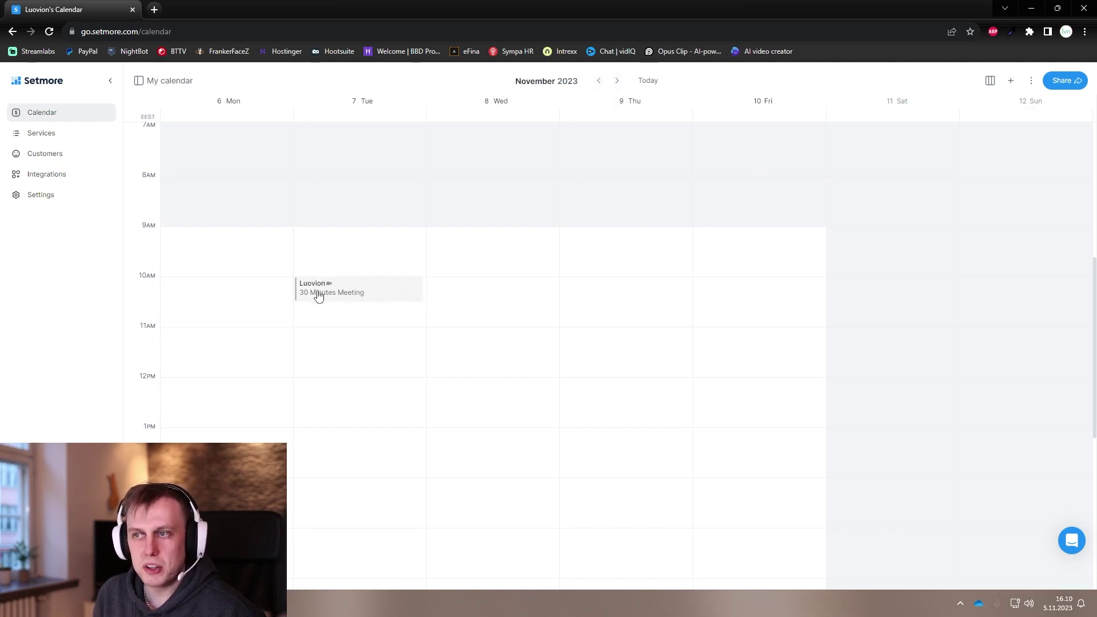
pyautogui.click(69, 137)
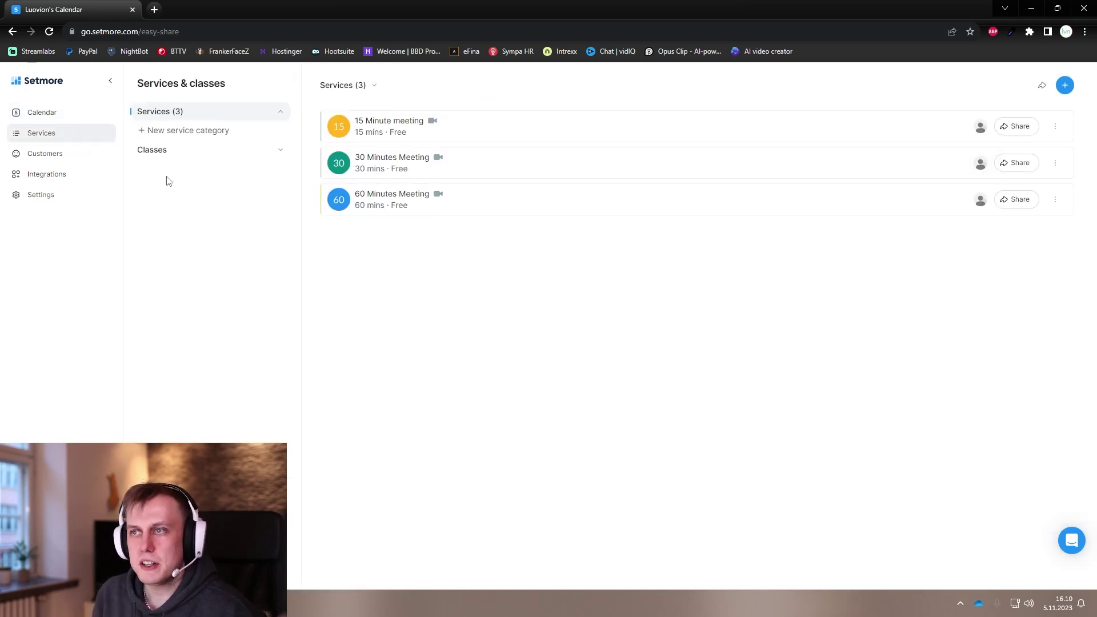
# Step: Open the 15 Minute meeting service and rename it 'Auton perus pesu'
pyautogui.click(381, 127)
pyautogui.click(338, 186)
pyautogui.moveTo(332, 155)
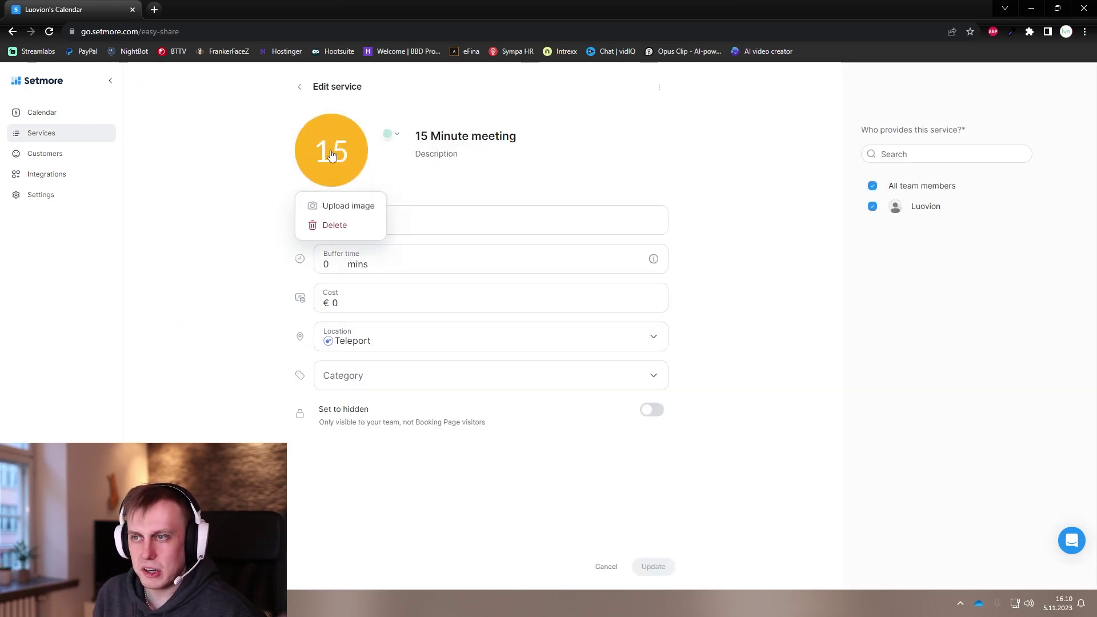
pyautogui.tripleClick(424, 137)
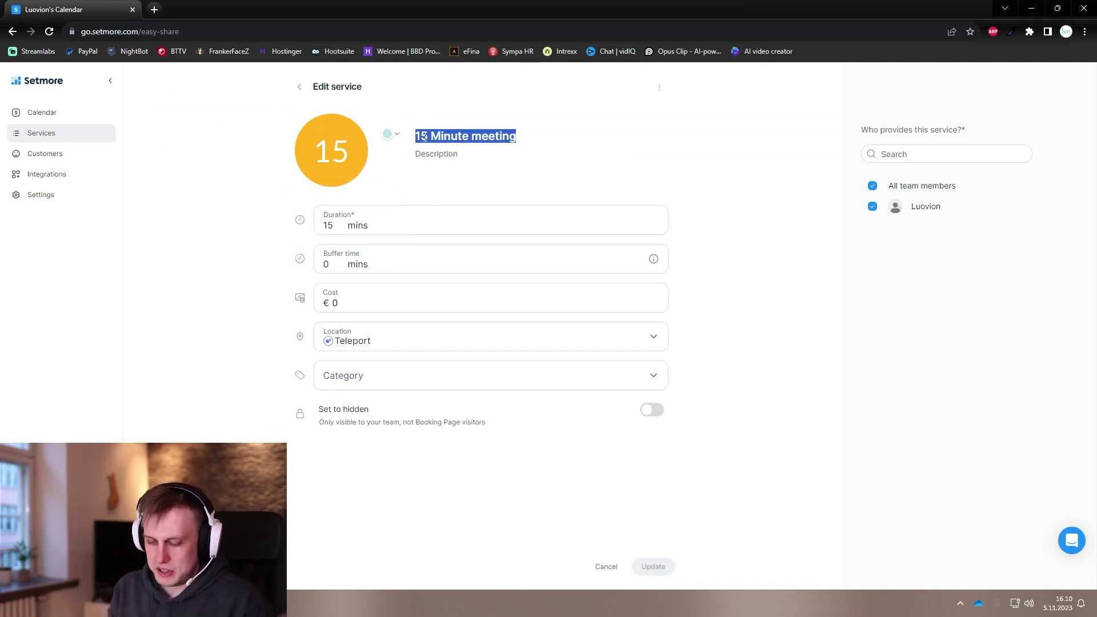
pyautogui.write('Auton perus pesu')
# Step: Set the service duration to 30 mins, buffer time to 15 mins and cost to €29
pyautogui.click(342, 231)
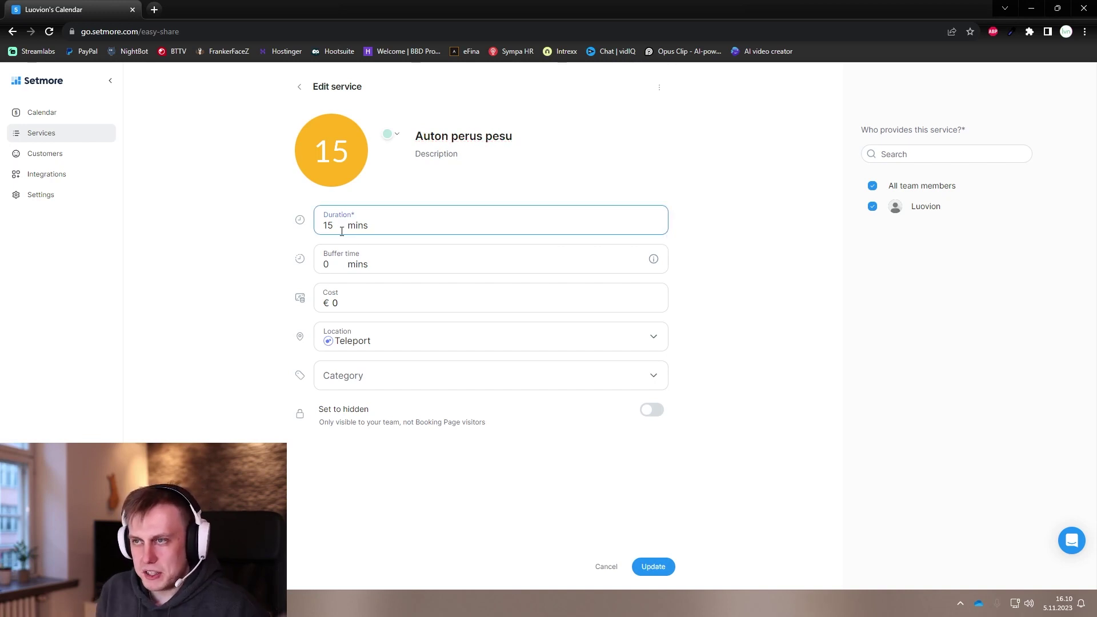
pyautogui.press('BackSpace')
pyautogui.press('BackSpace')
pyautogui.write('30')
pyautogui.click(333, 270)
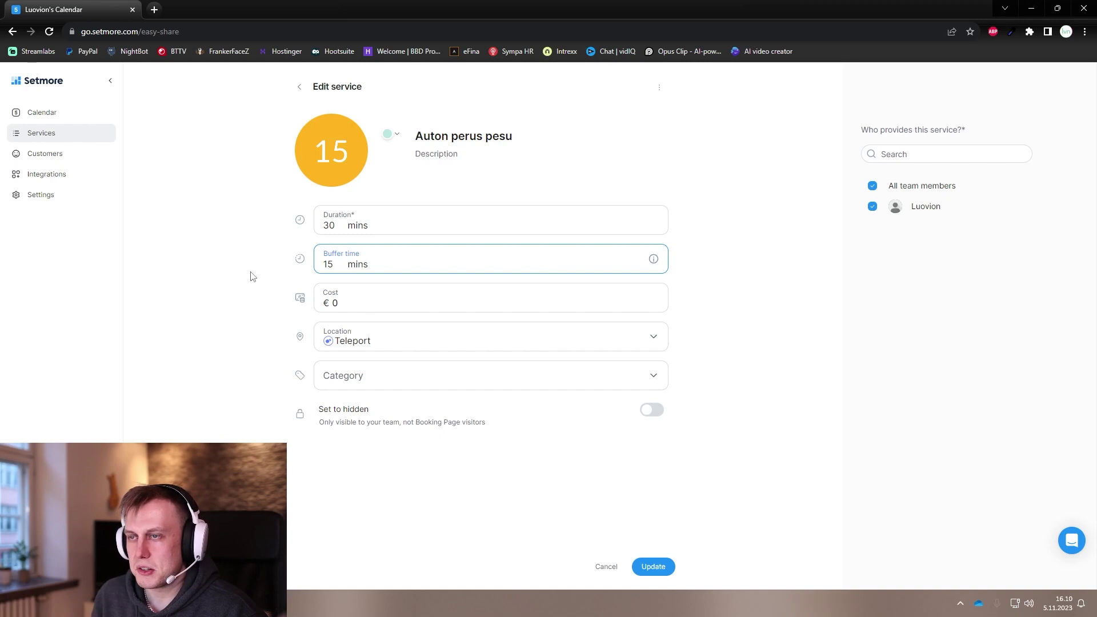
pyautogui.click(254, 269)
pyautogui.click(360, 260)
pyautogui.click(201, 293)
pyautogui.click(349, 302)
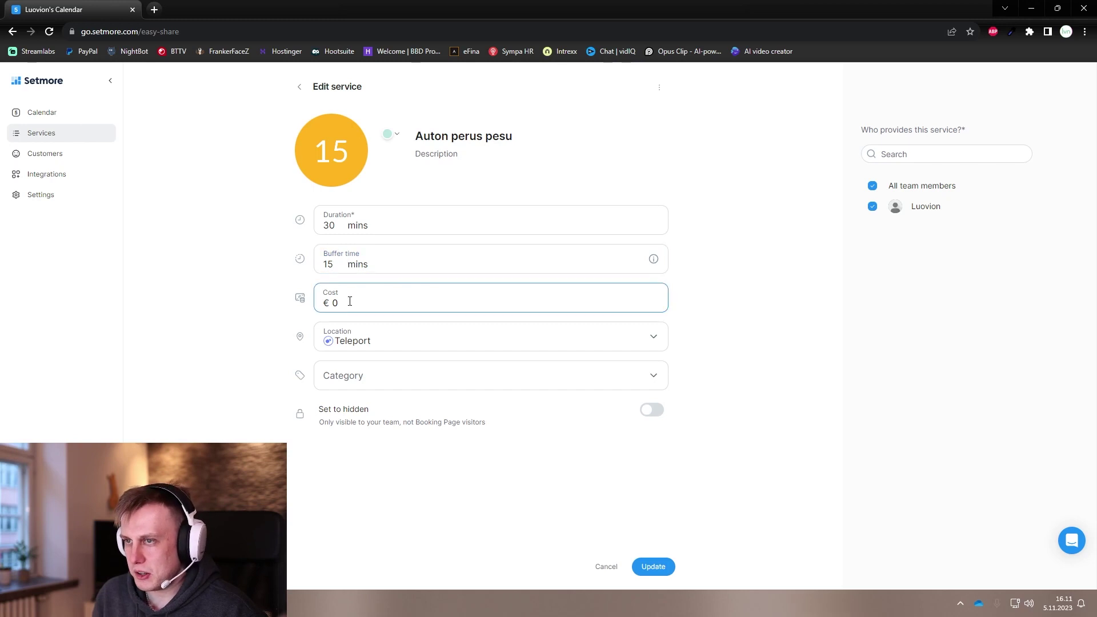
pyautogui.press('BackSpace')
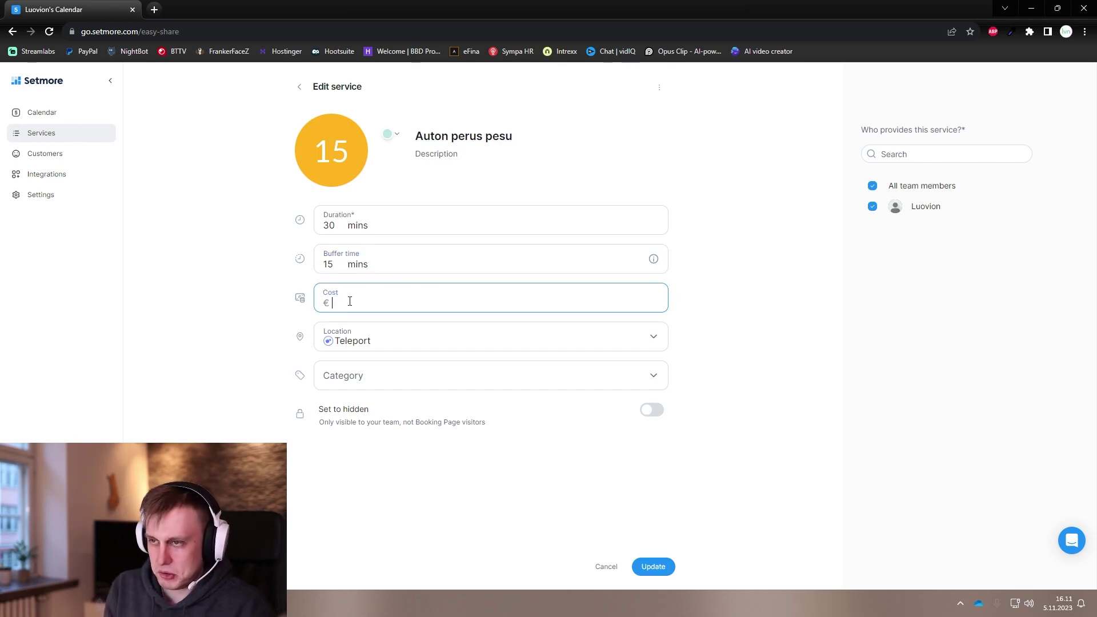
pyautogui.write('29')
pyautogui.click(209, 297)
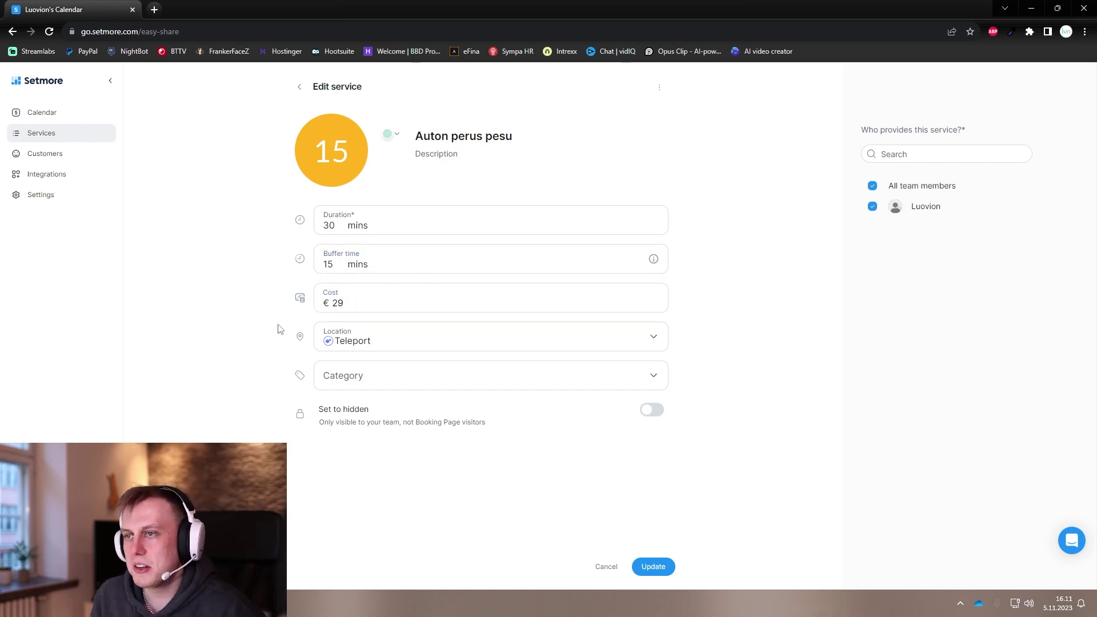
pyautogui.click(393, 342)
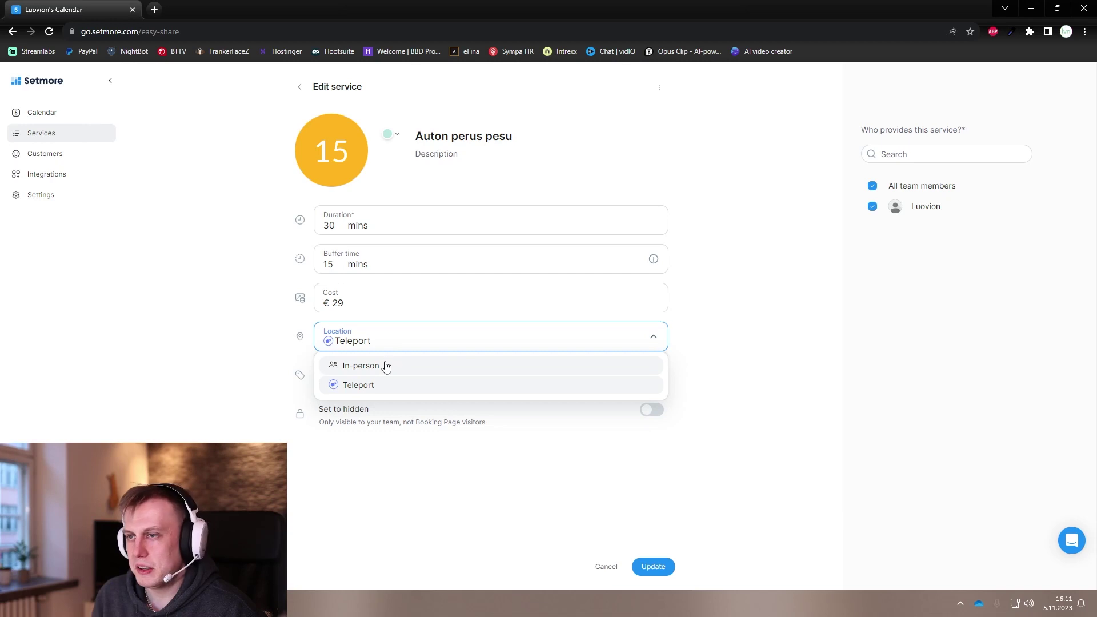
# Step: Make Auton perus pesu an in-person service and review its category, image and colour options
pyautogui.click(387, 366)
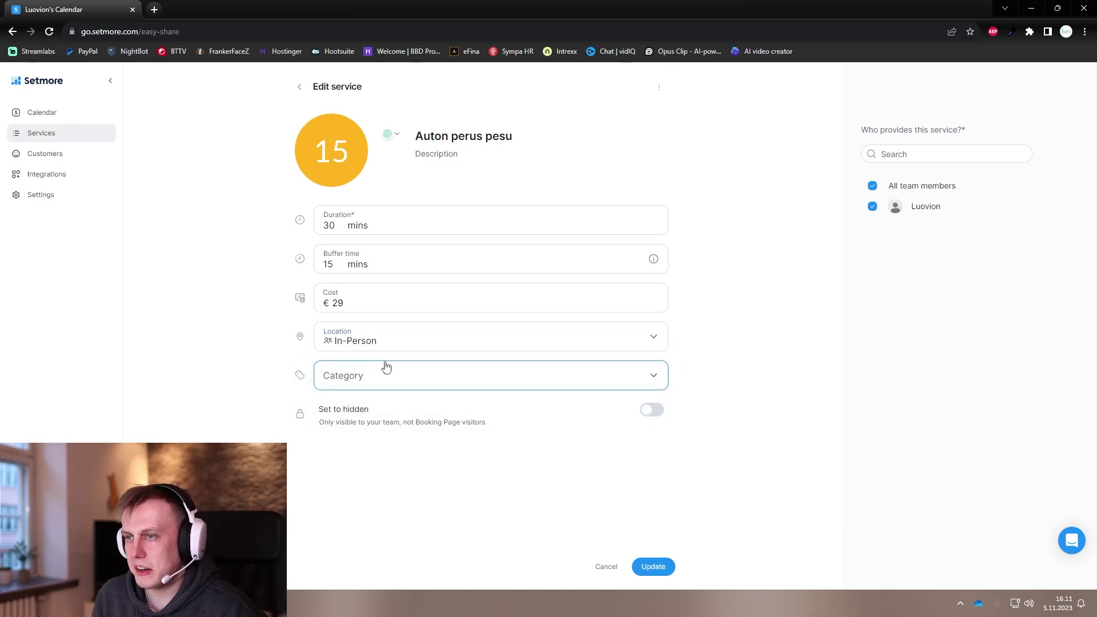
pyautogui.click(359, 382)
pyautogui.click(204, 360)
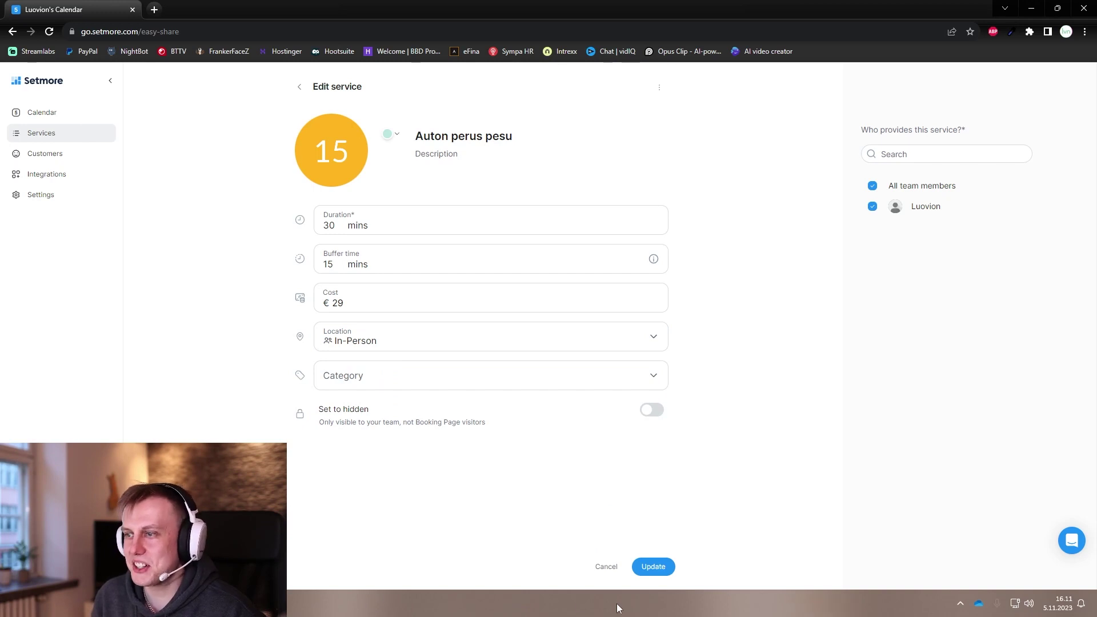
pyautogui.click(343, 167)
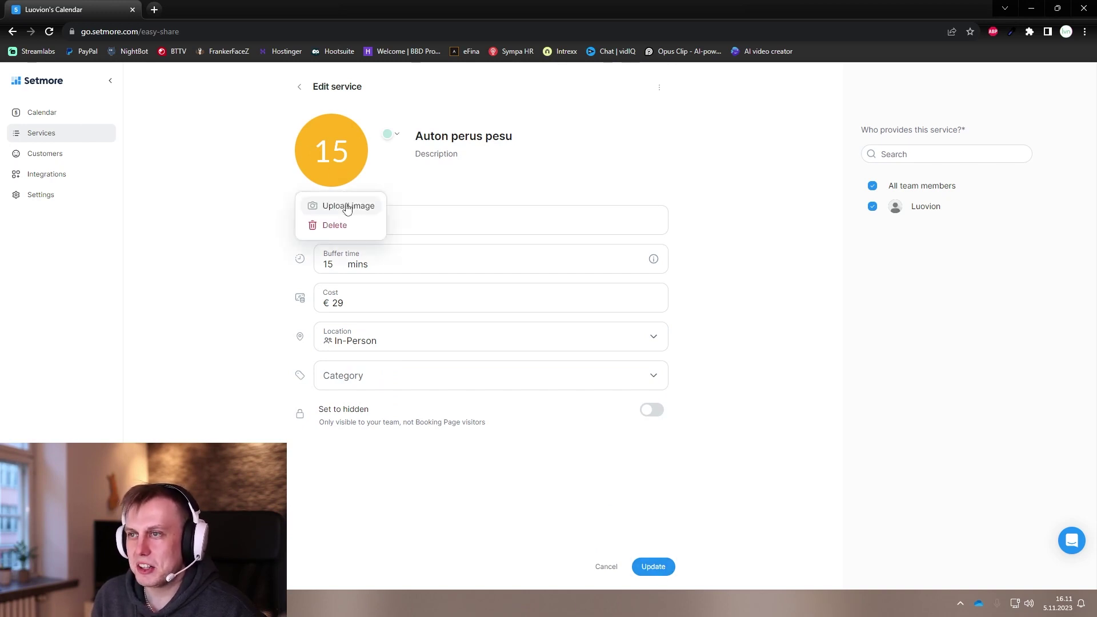
pyautogui.click(391, 135)
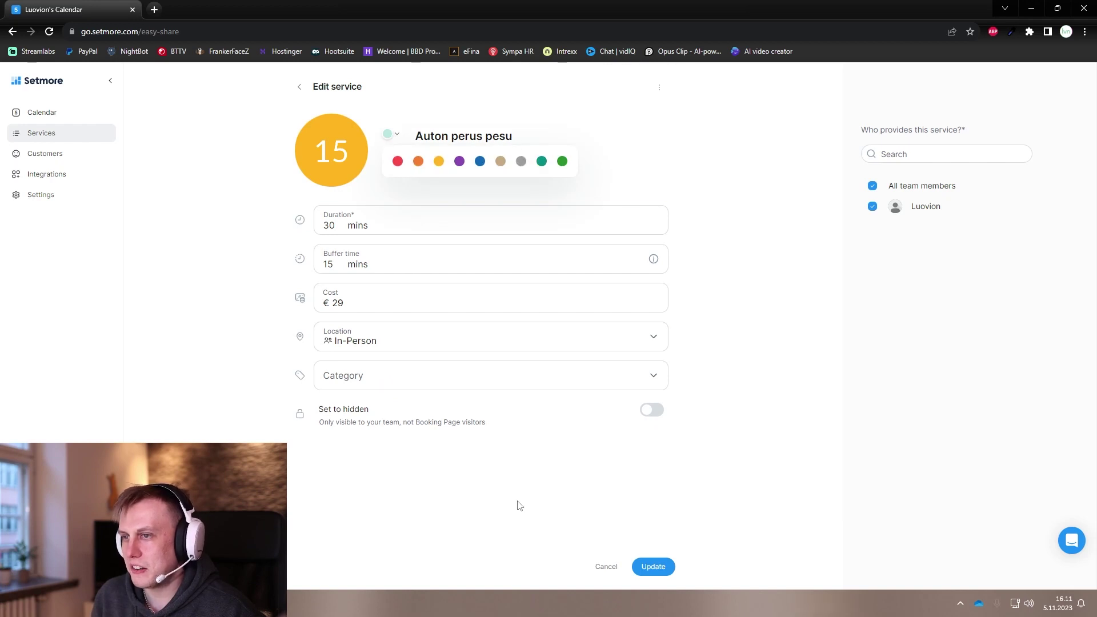
pyautogui.click(412, 373)
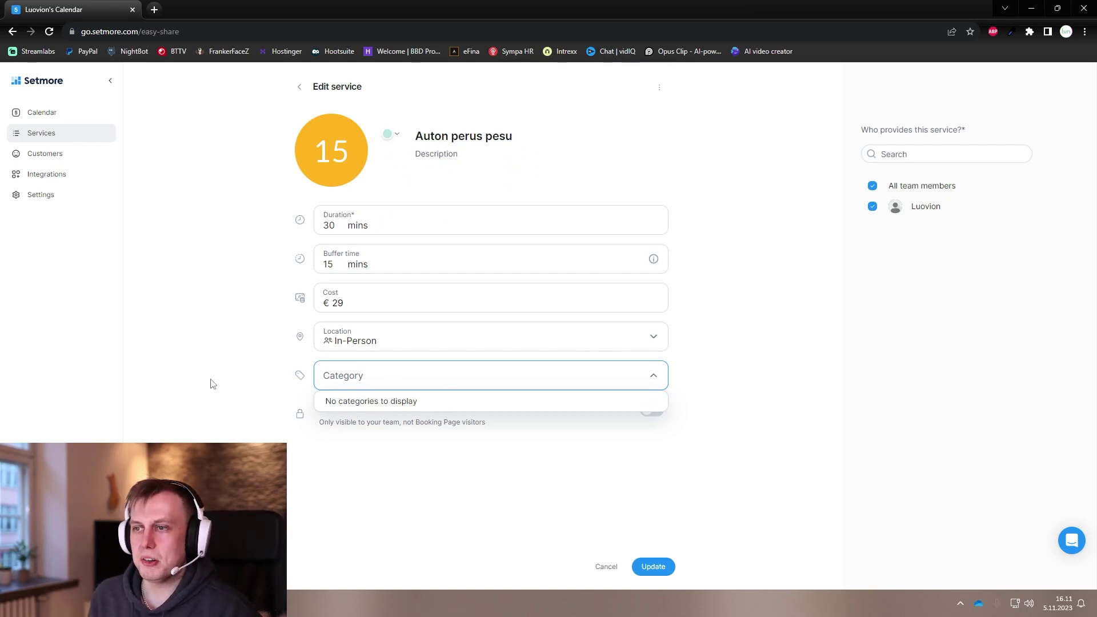
pyautogui.click(262, 399)
pyautogui.click(380, 382)
pyautogui.click(503, 509)
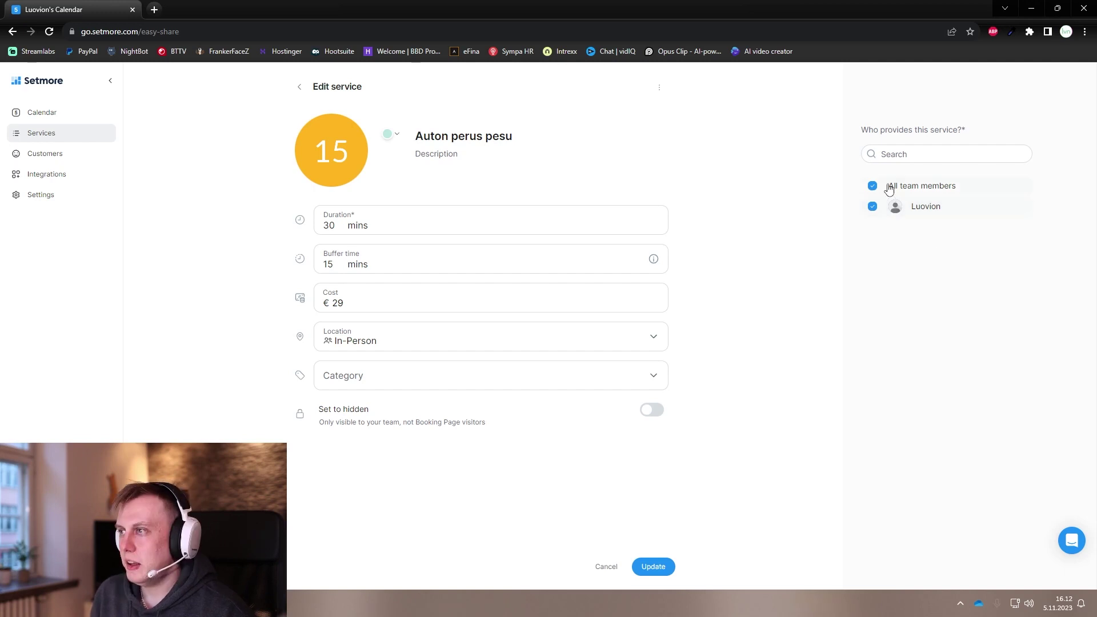
# Step: Keep all team members as providers and save the 30-minute, €29 service
pyautogui.click(873, 186)
pyautogui.click(873, 185)
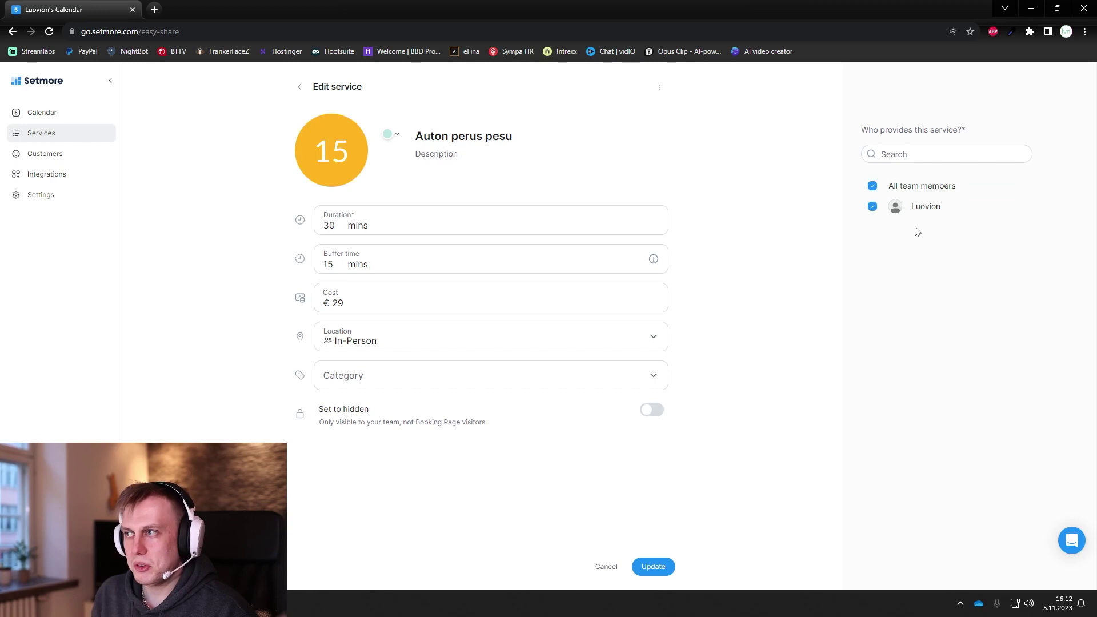
pyautogui.click(655, 569)
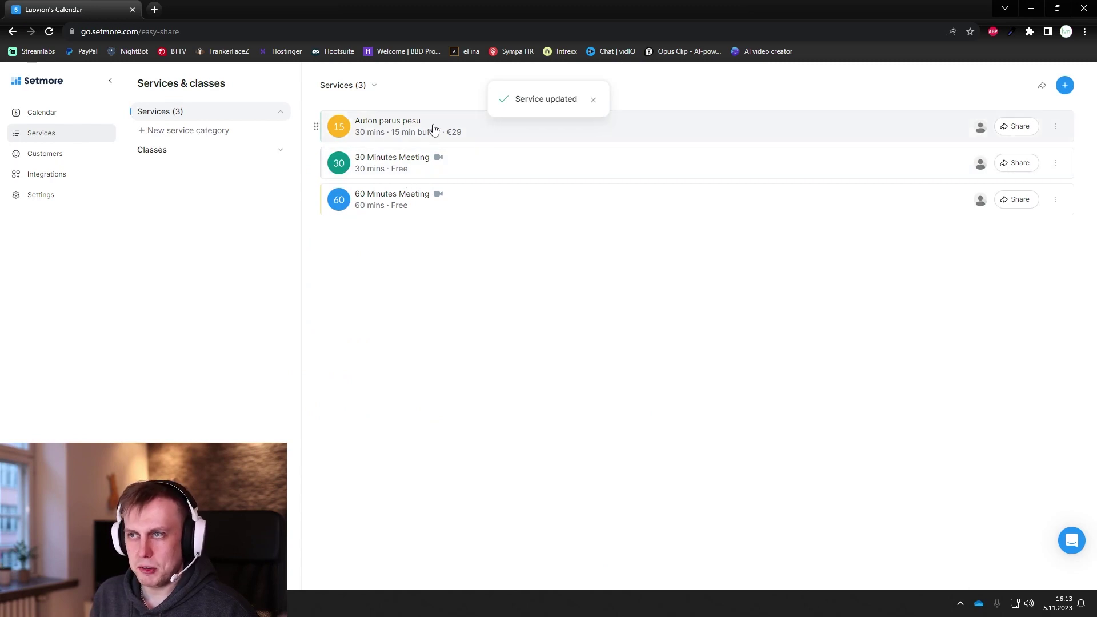
# Step: Open the only customer's profile, check their 7 Nov appointment, then show their contact details
pyautogui.click(45, 153)
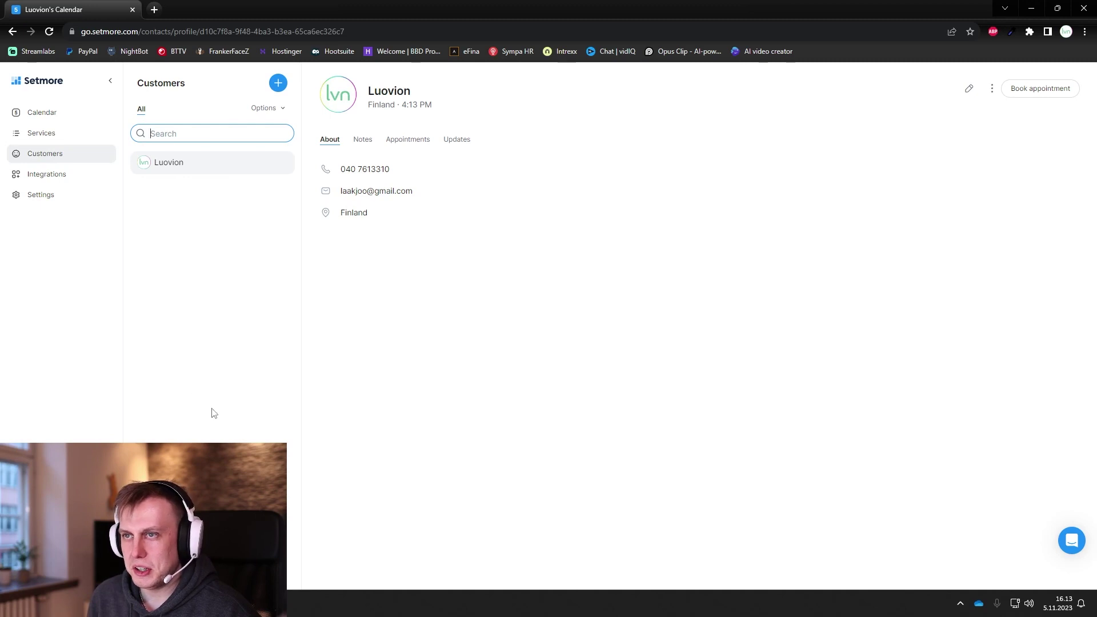
pyautogui.click(418, 144)
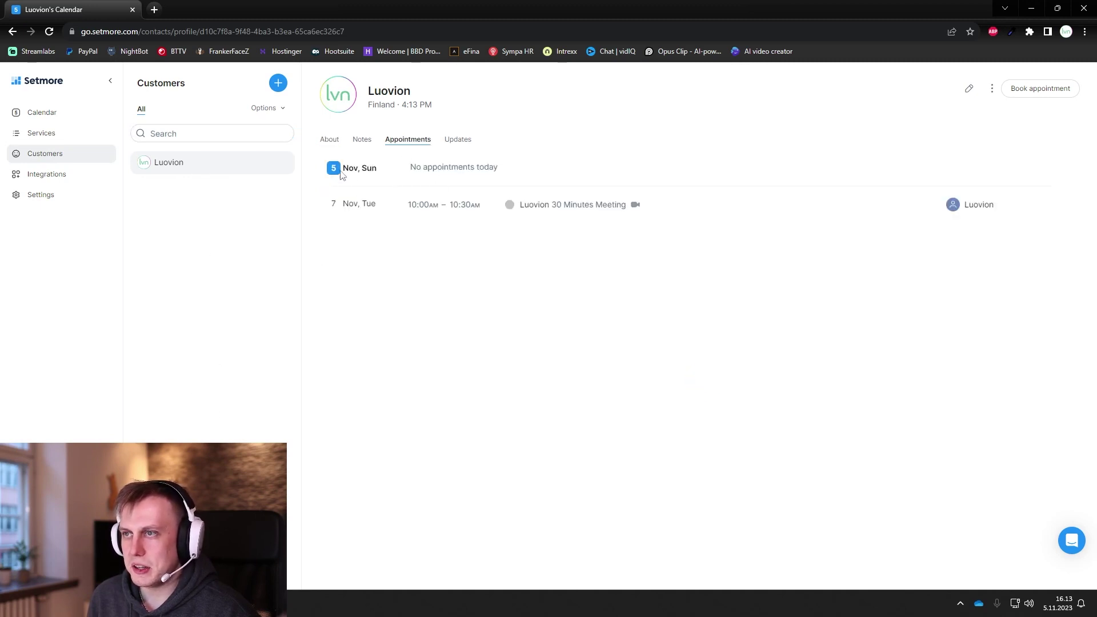
pyautogui.moveTo(326, 206); pyautogui.dragTo(702, 228)
pyautogui.click(635, 273)
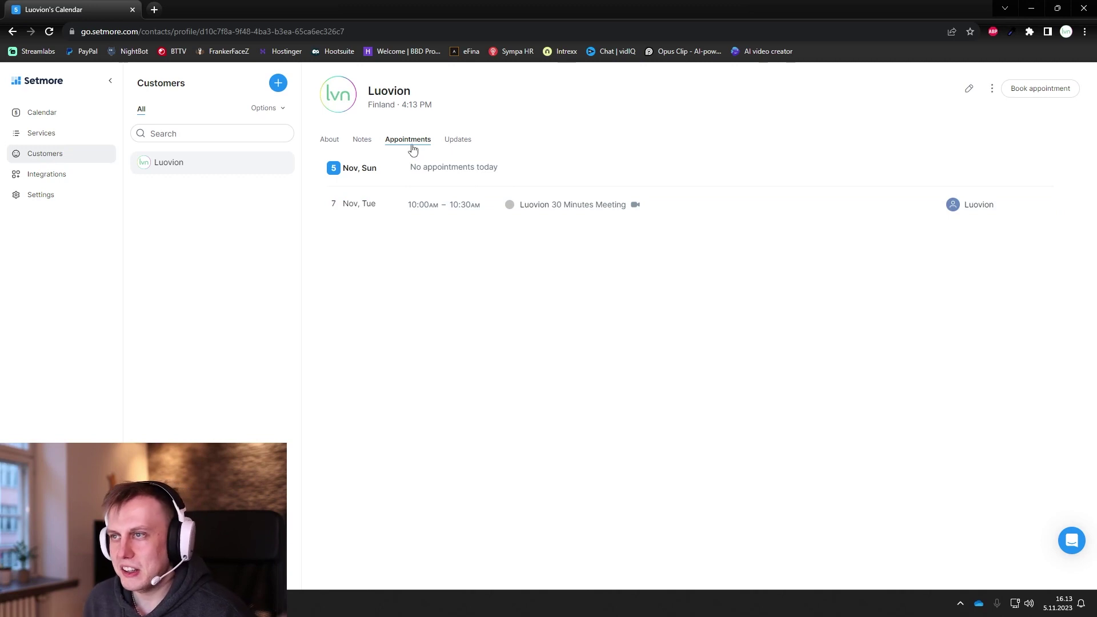
pyautogui.click(329, 140)
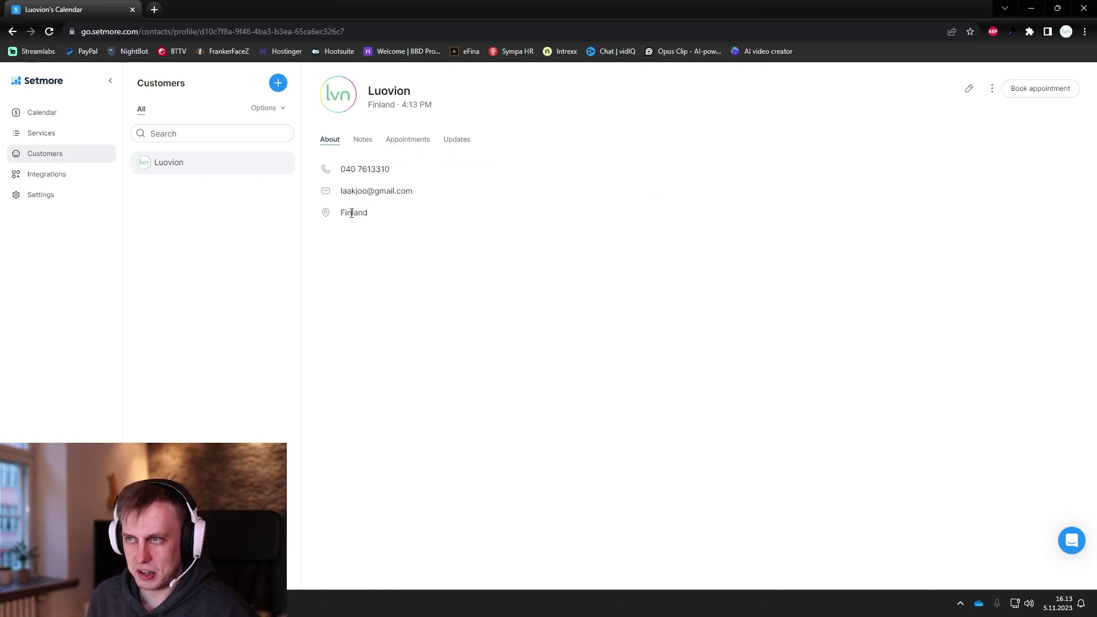
# Step: Add the customer note 'Tämä oli hyvä asiakas, honda Jazz, musta -09'
pyautogui.click(362, 142)
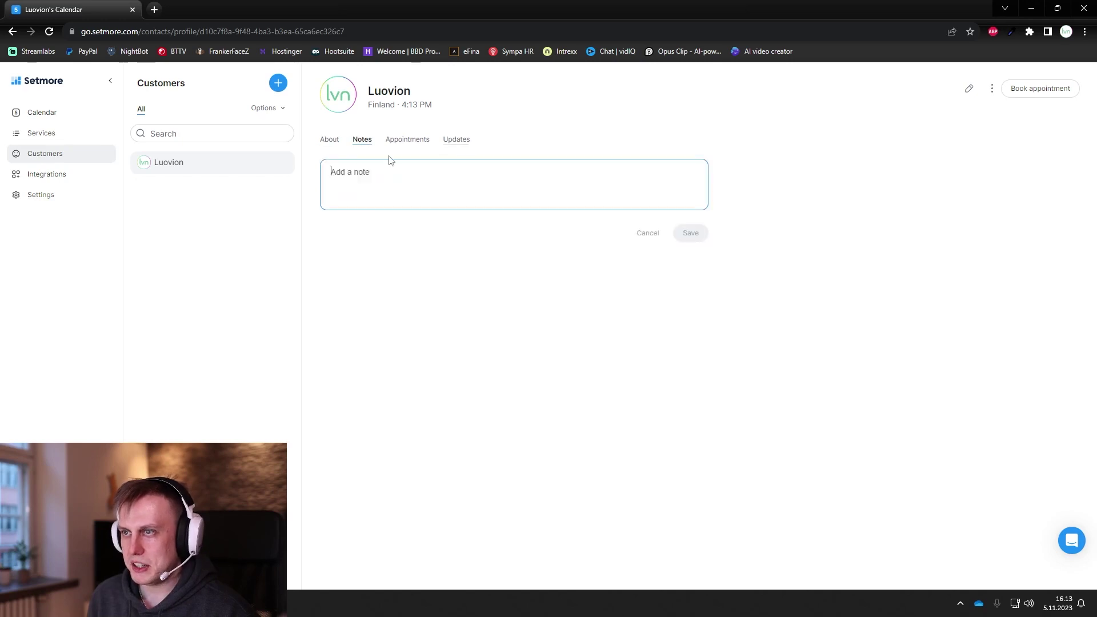
pyautogui.write('Tämä oli hy')
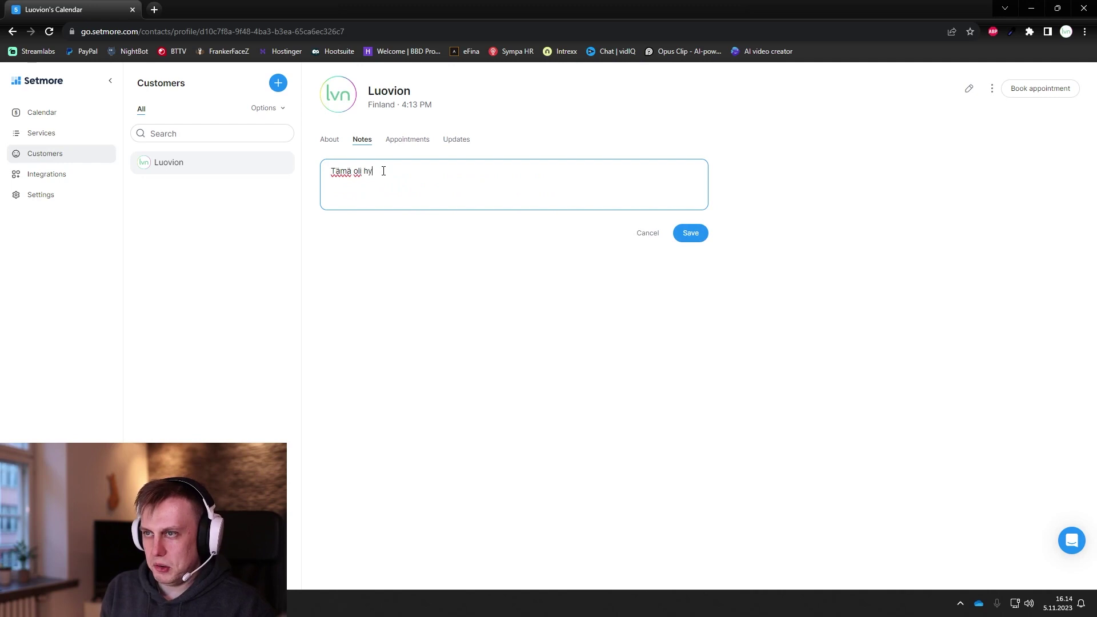
pyautogui.write('vä asiakas, hond ja')
pyautogui.press('BackSpace')
pyautogui.press('BackSpace')
pyautogui.write('a ')
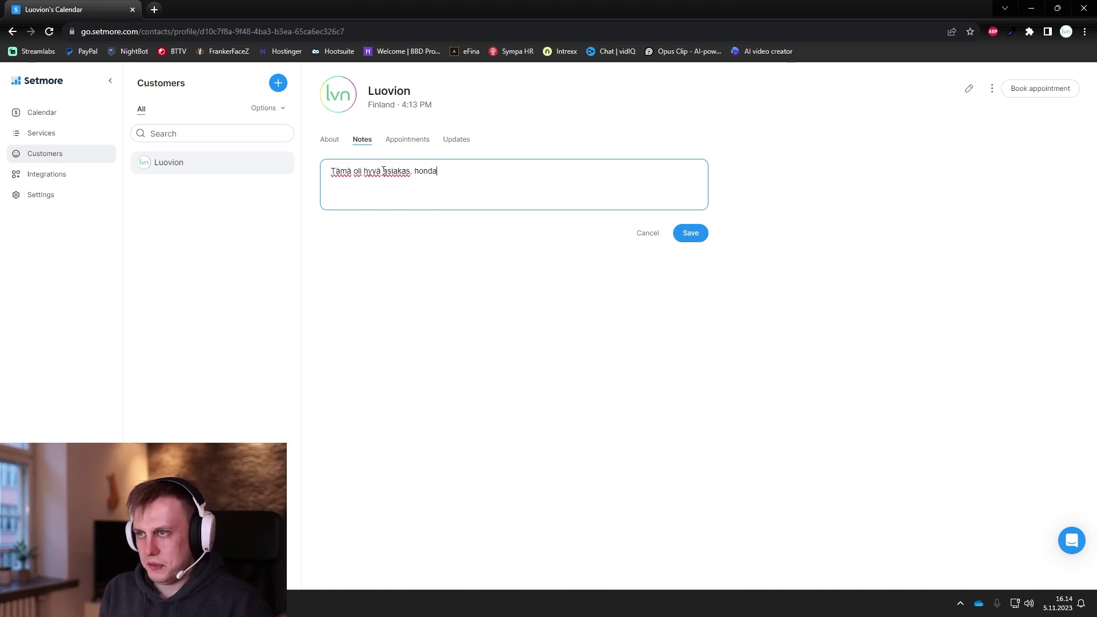
pyautogui.write('Jazz, musta -09')
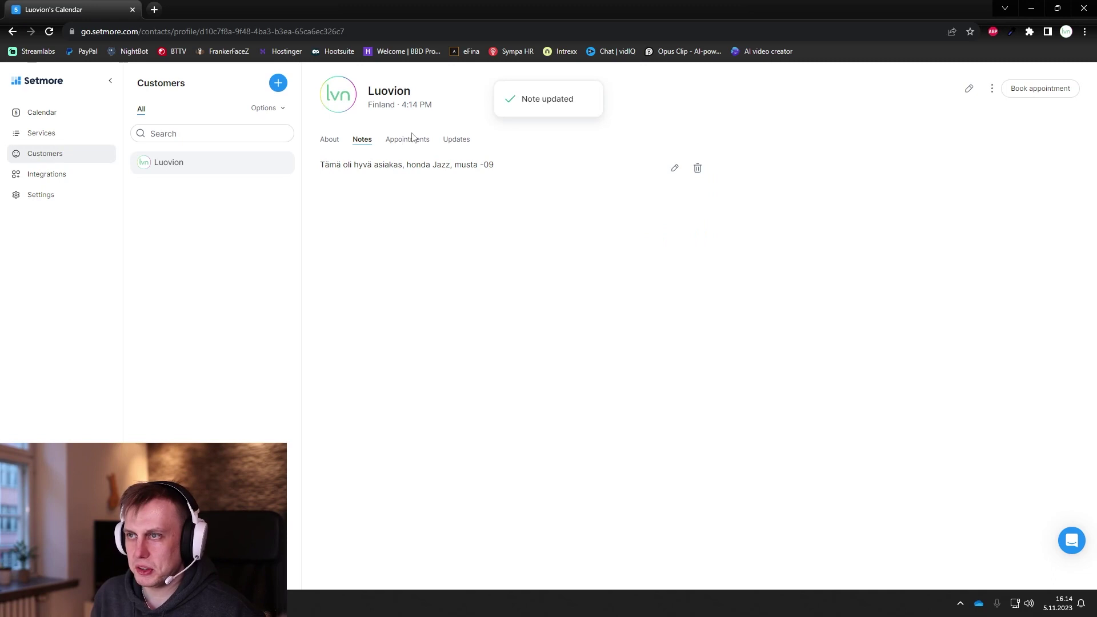
# Step: Look through the customer's Updates, Appointments and About tabs, then go to Integrations
pyautogui.click(452, 144)
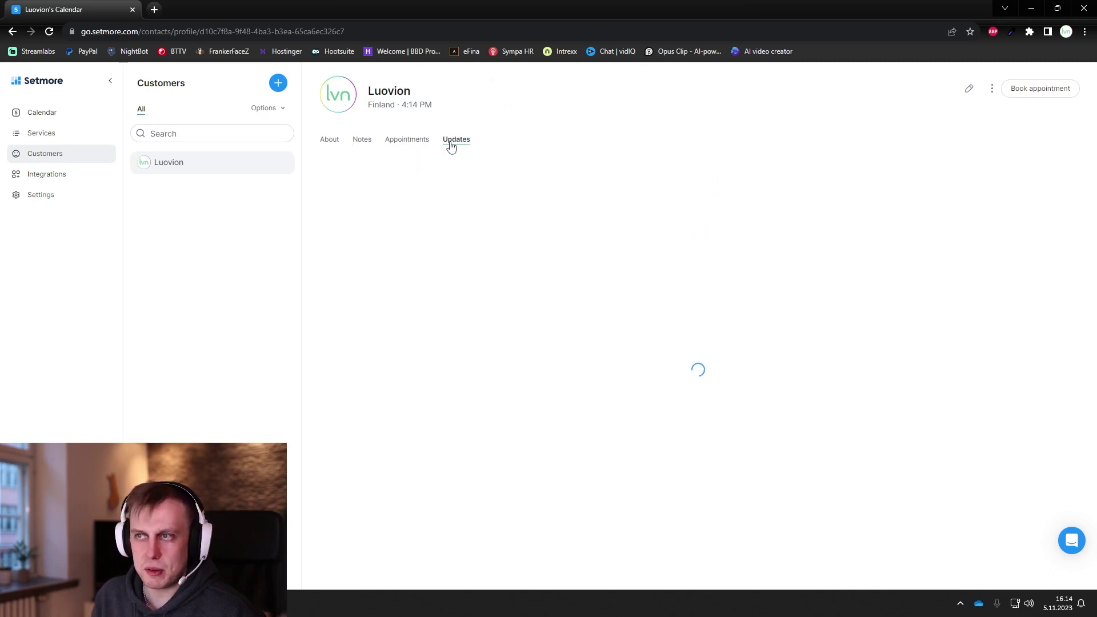
pyautogui.click(402, 144)
pyautogui.click(360, 144)
pyautogui.click(334, 145)
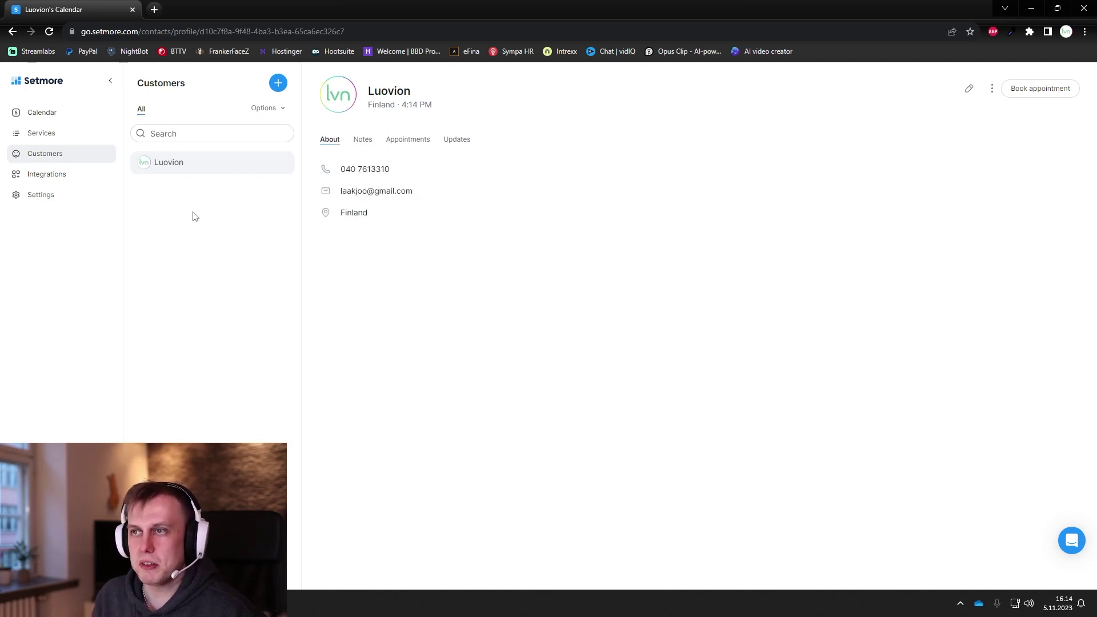
pyautogui.click(69, 181)
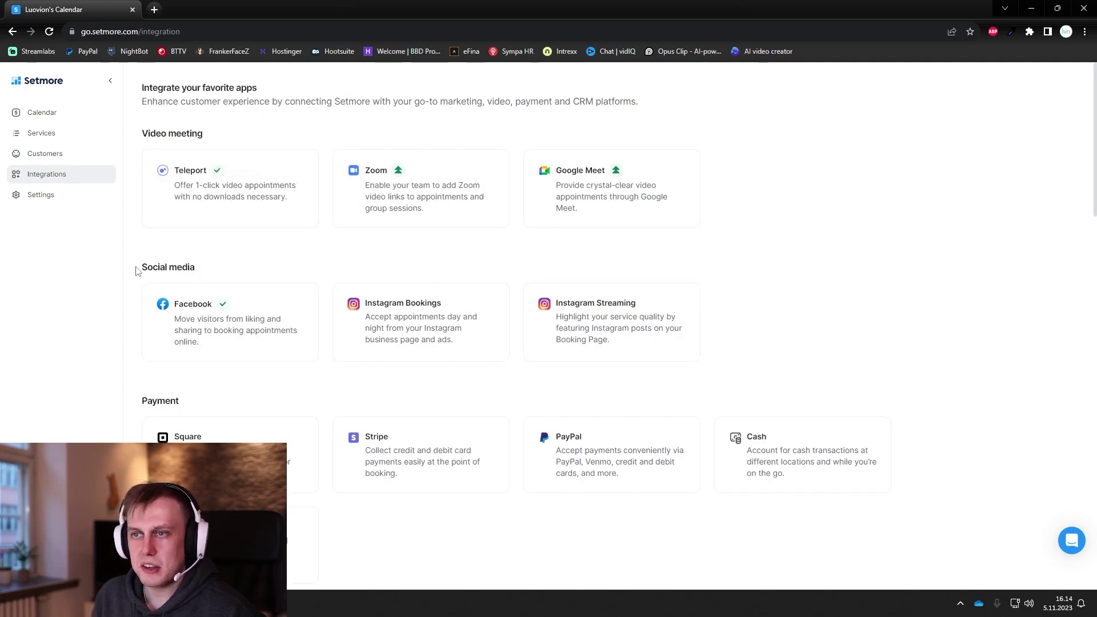
pyautogui.click(389, 337)
pyautogui.click(342, 221)
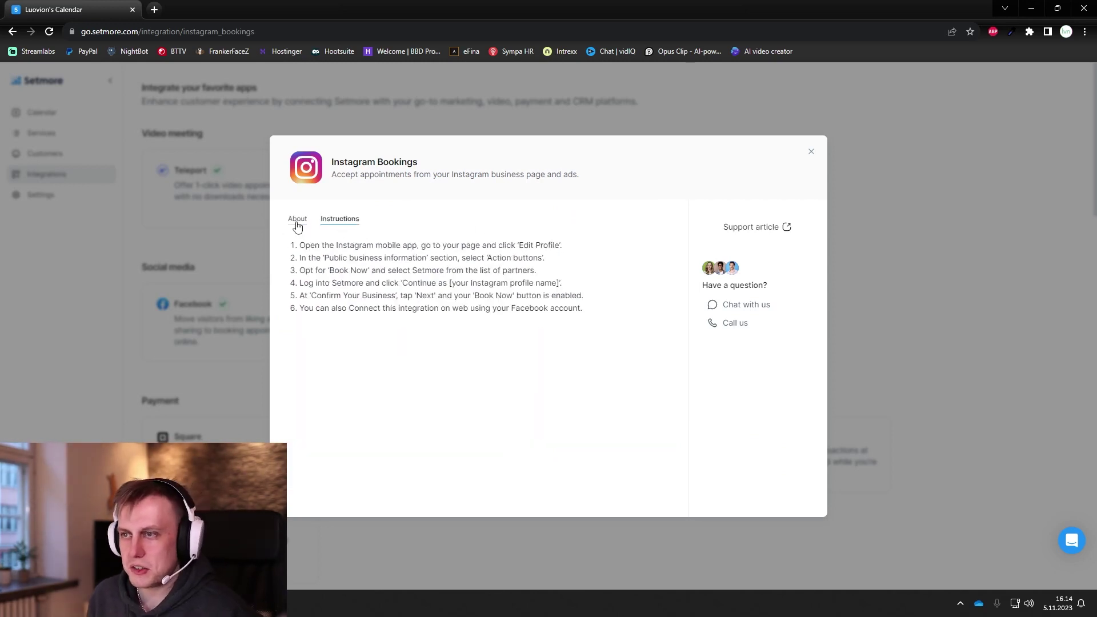
pyautogui.click(146, 245)
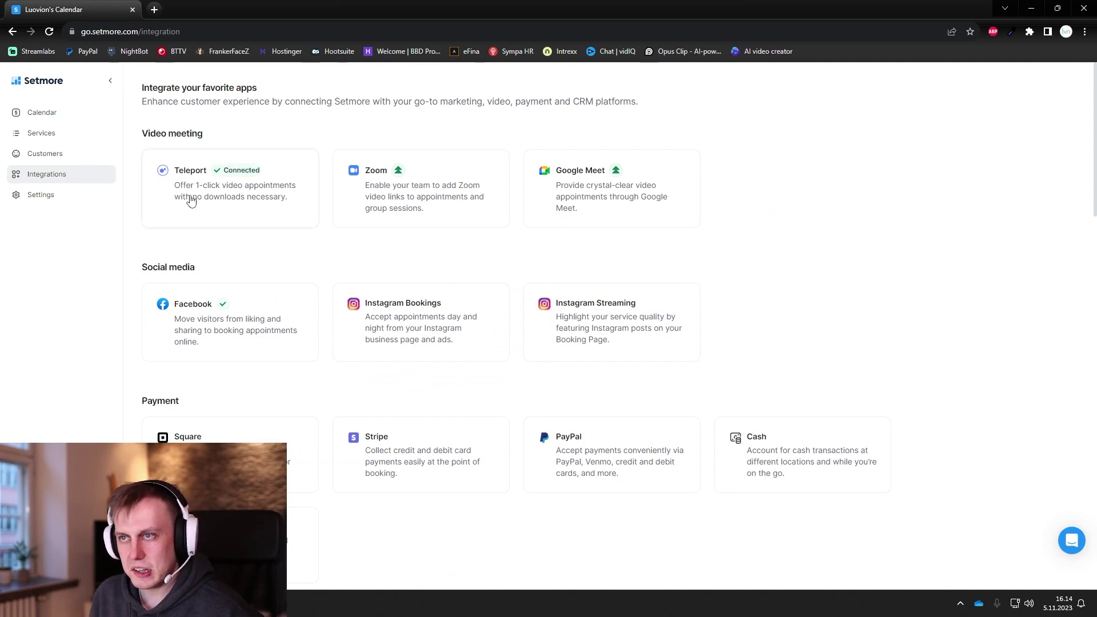
pyautogui.scroll(-2, 129, 311)
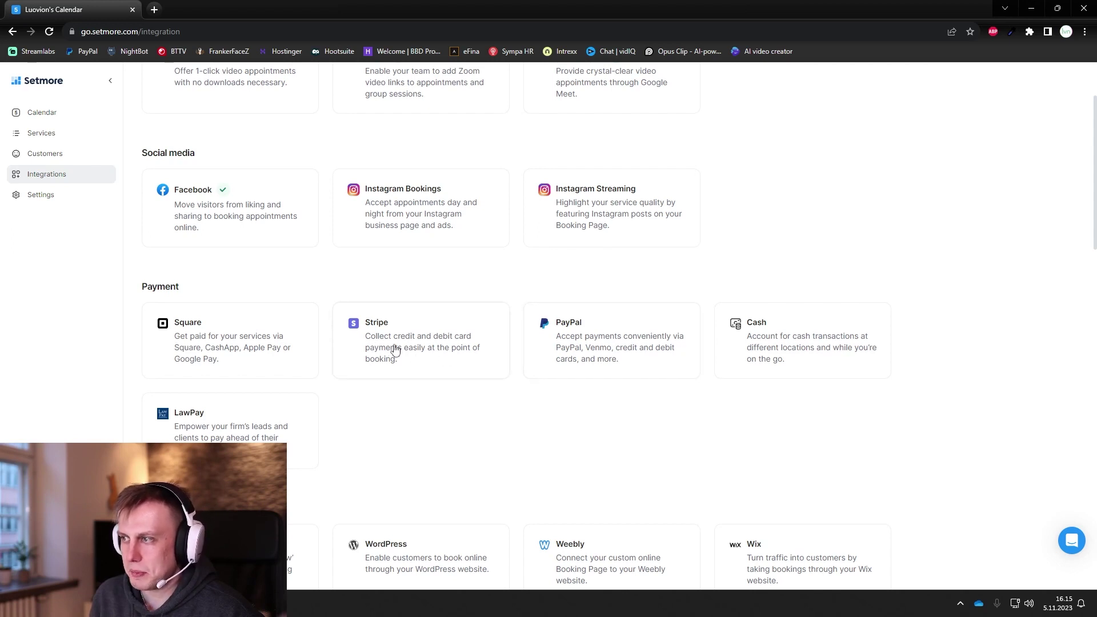
pyautogui.scroll(-5, 136, 385)
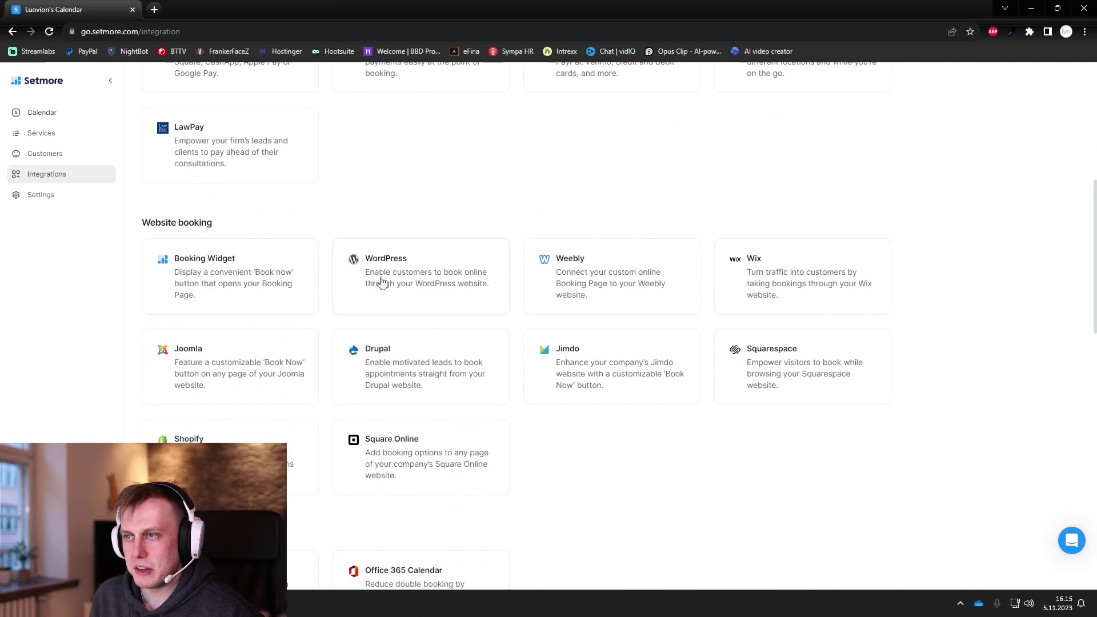
pyautogui.scroll(-2, 407, 344)
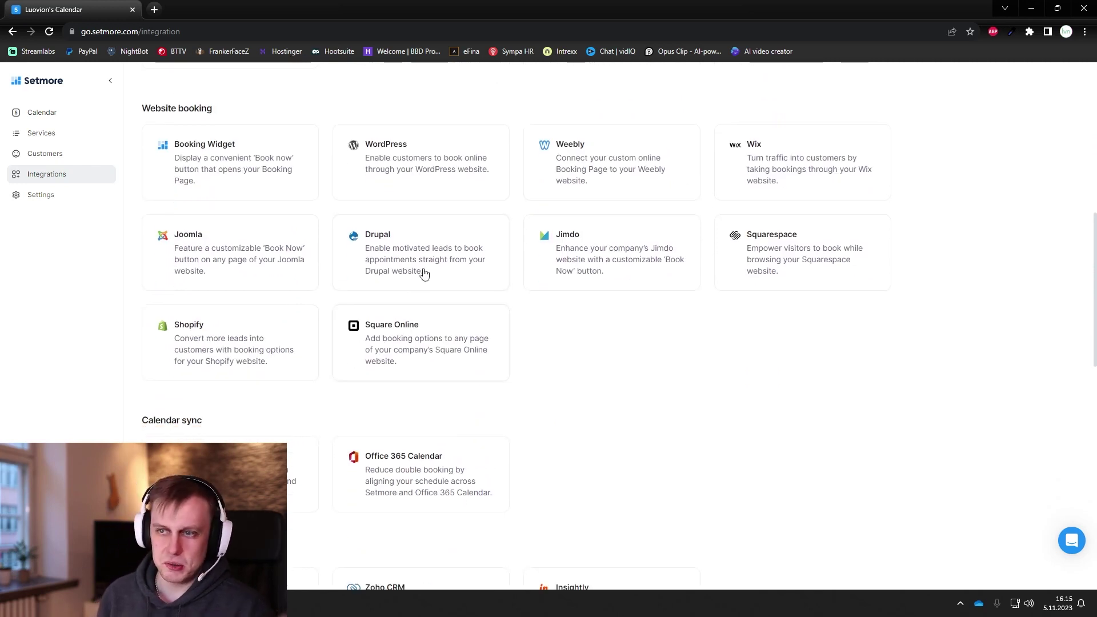
pyautogui.scroll(1, 426, 277)
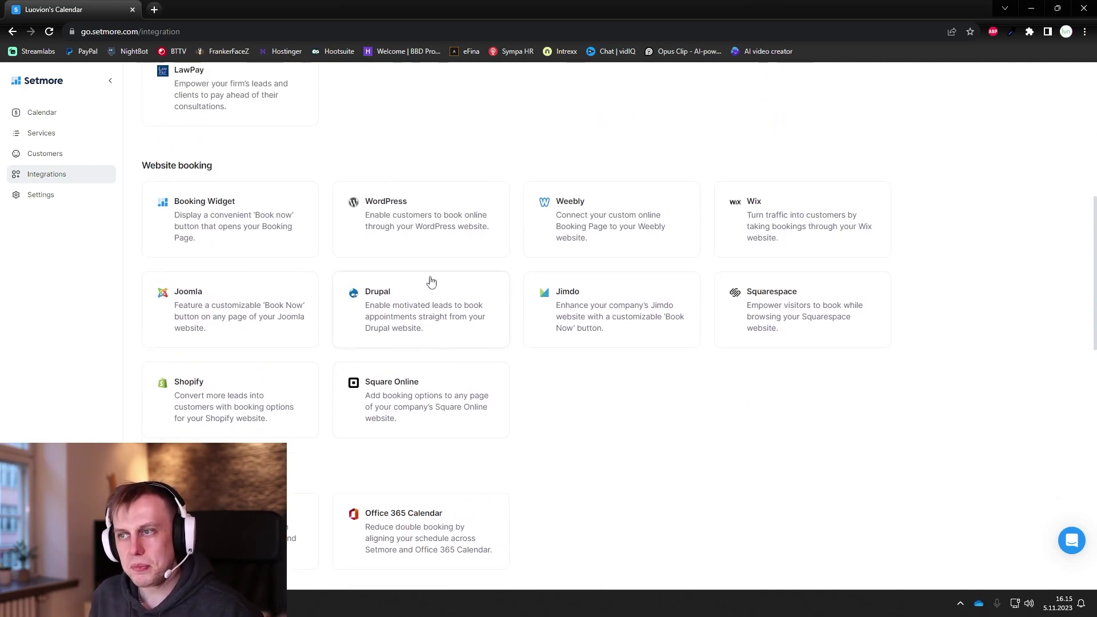
pyautogui.scroll(-1, 573, 222)
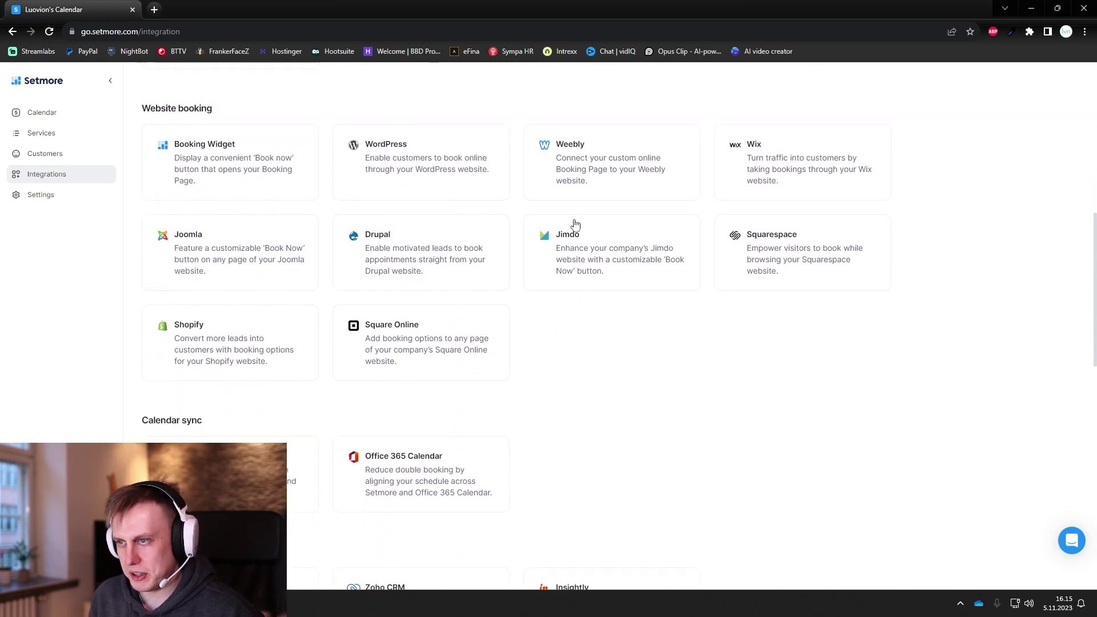
pyautogui.scroll(-2, 615, 313)
pyautogui.scroll(-1, 615, 313)
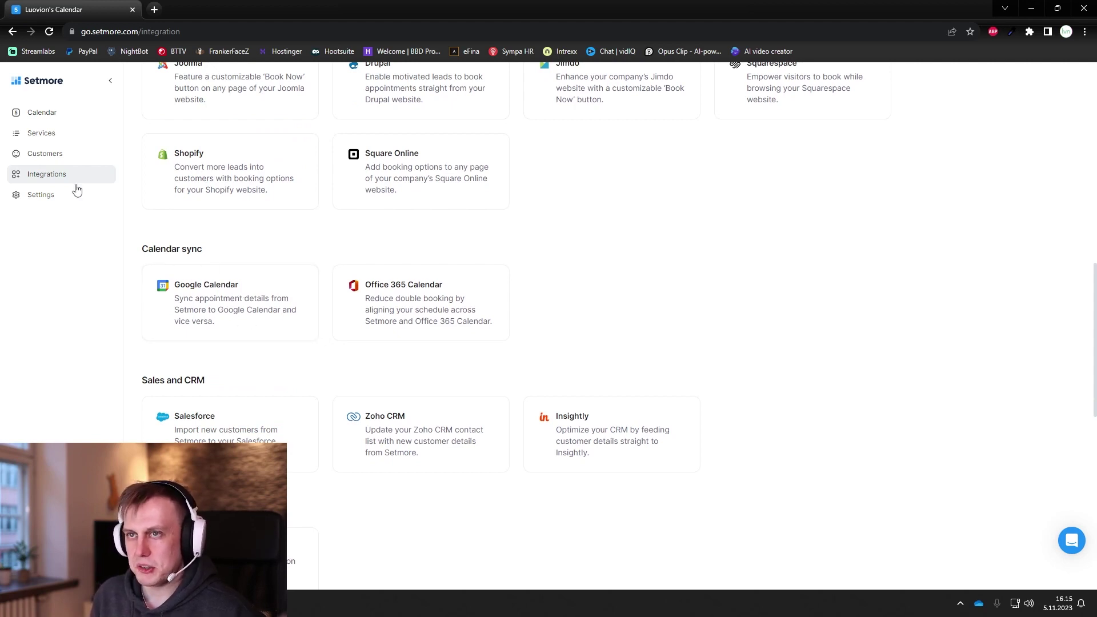
pyautogui.click(59, 113)
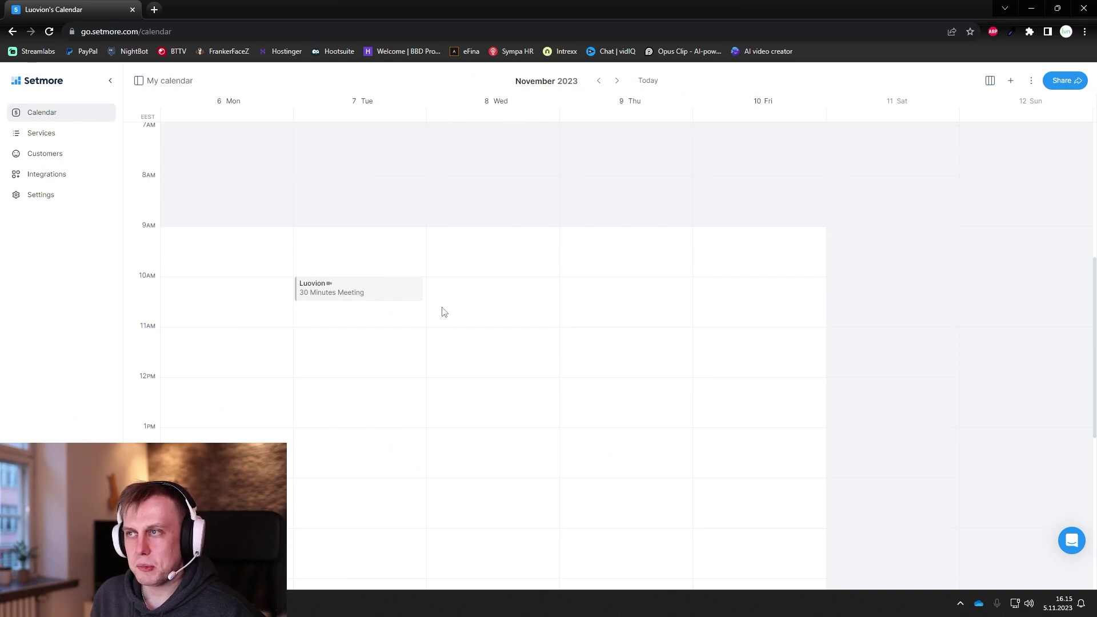
# Step: Browse the full integrations list, then open Settings on the My profile page
pyautogui.scroll(-2, 343, 320)
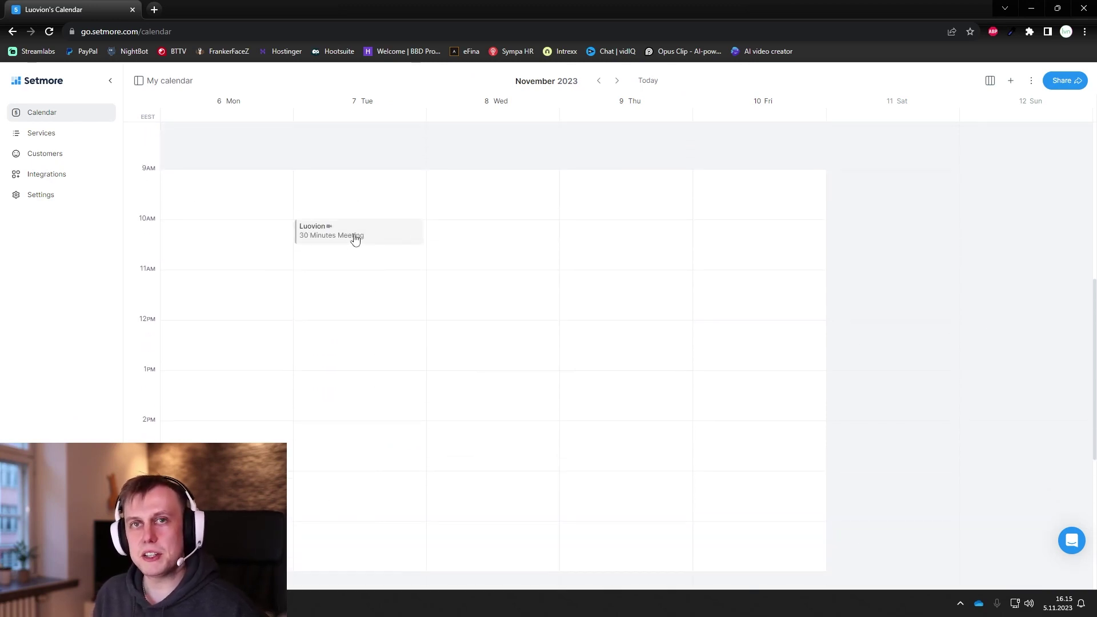
pyautogui.click(46, 174)
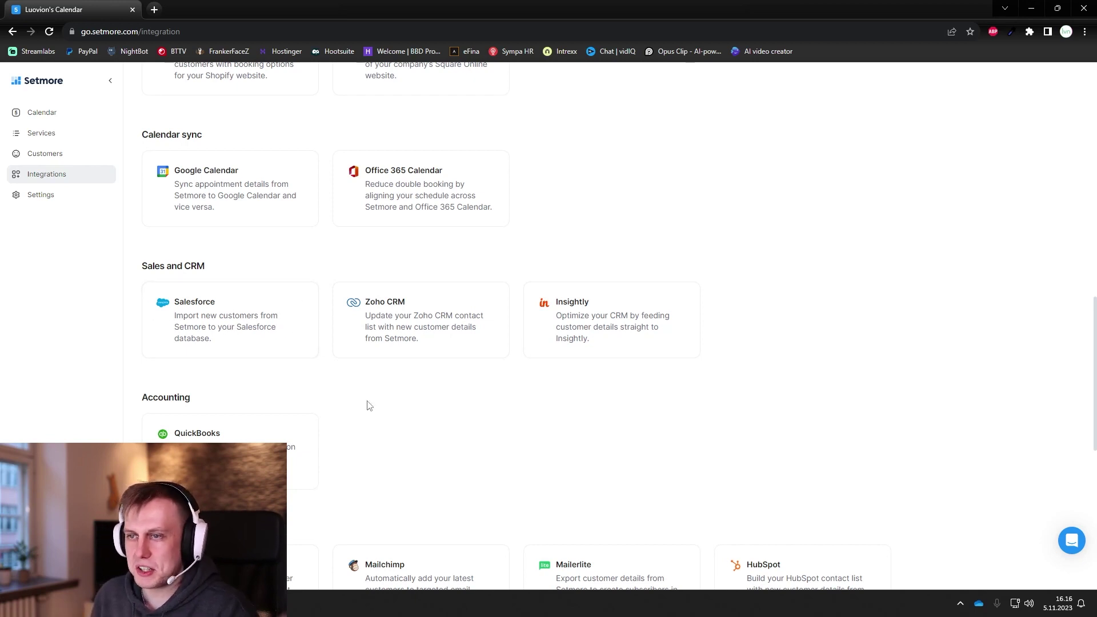
pyautogui.scroll(-6, 368, 405)
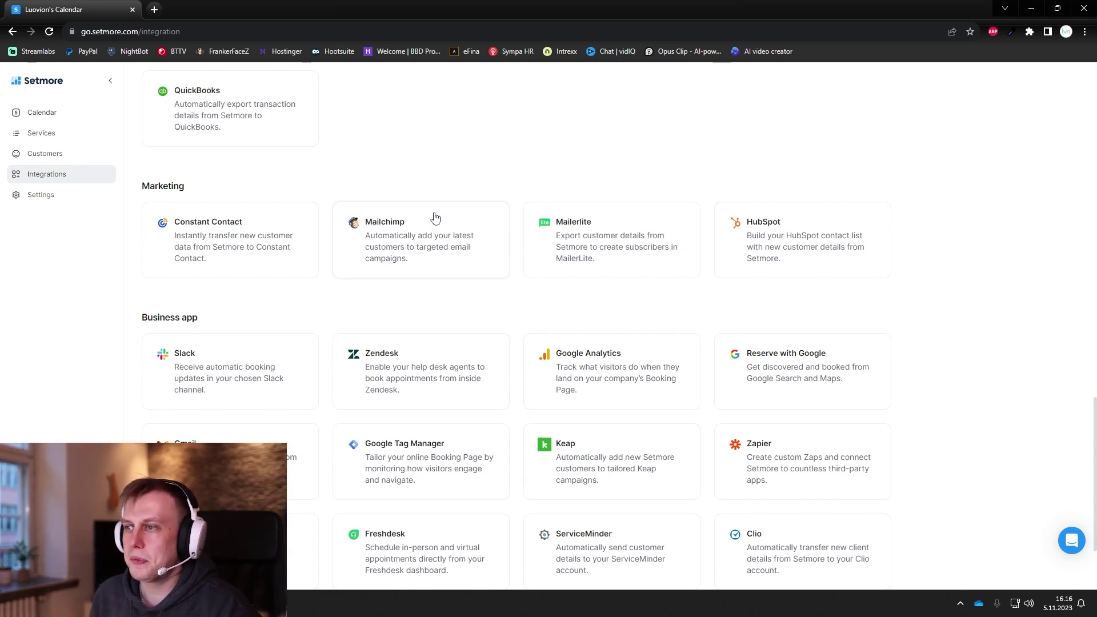
pyautogui.scroll(-2, 436, 218)
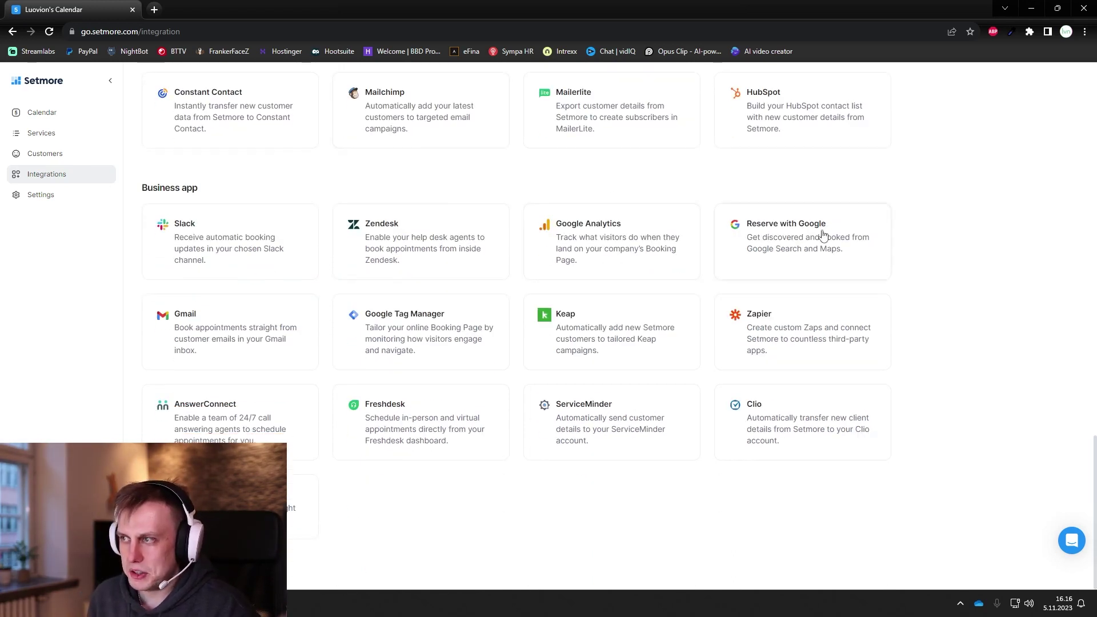
pyautogui.scroll(18, 393, 387)
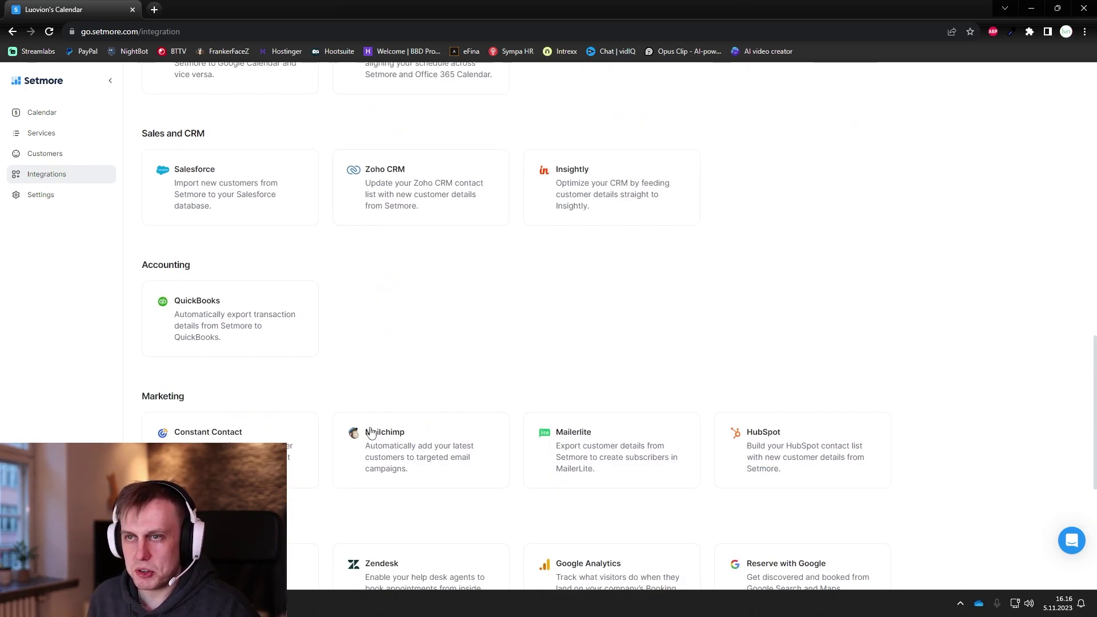
pyautogui.click(54, 203)
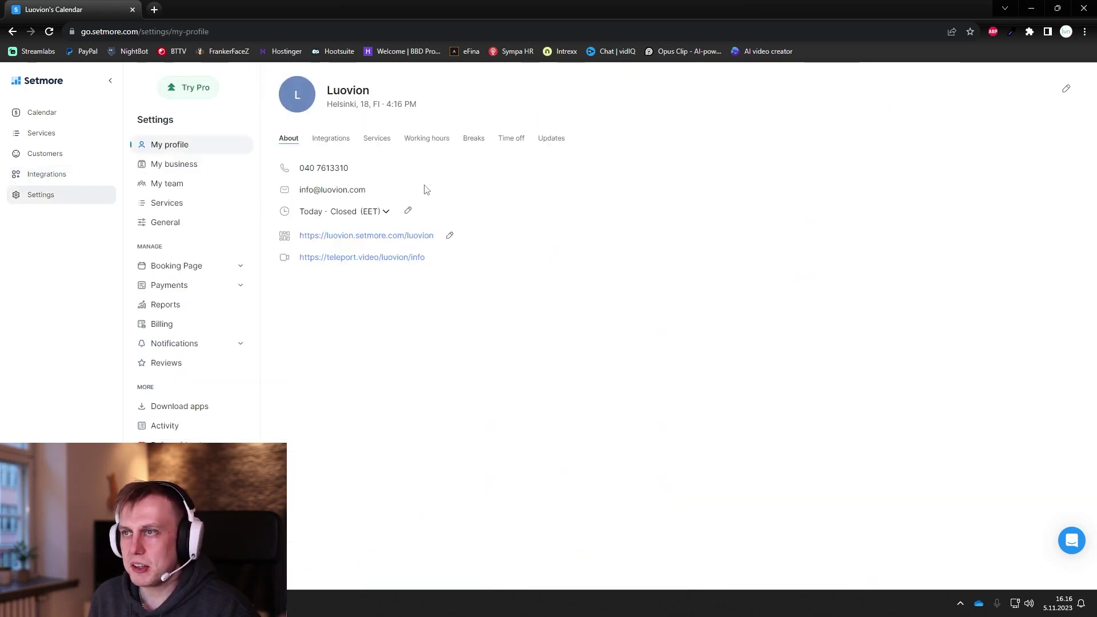
# Step: Look through the profile's calendar, services, working hours and breaks
pyautogui.click(336, 145)
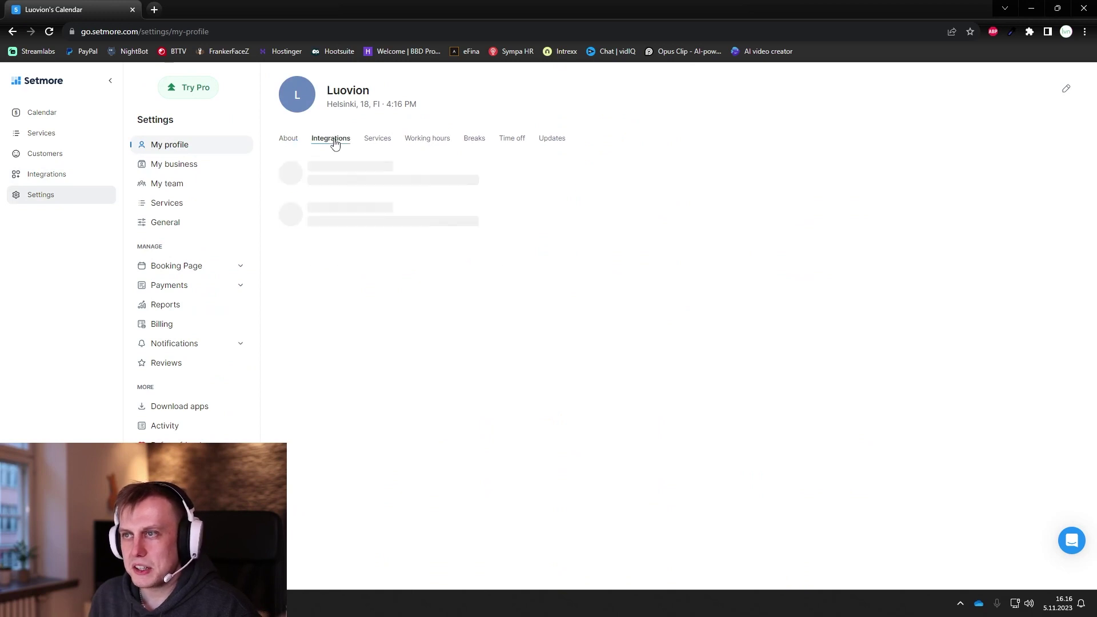
pyautogui.click(385, 143)
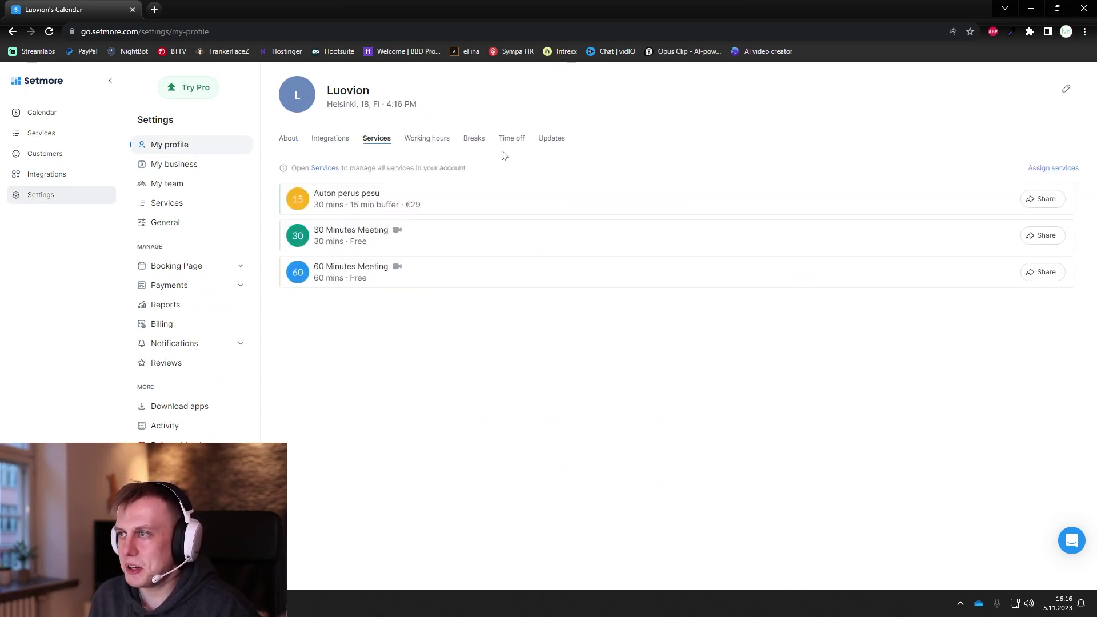
pyautogui.click(430, 141)
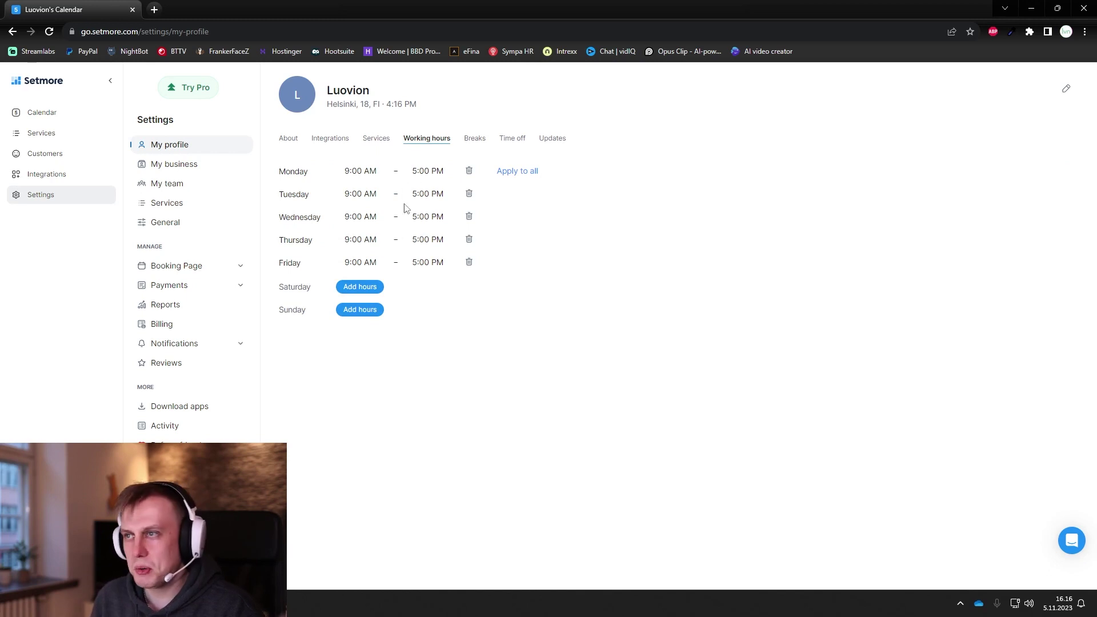
pyautogui.click(475, 138)
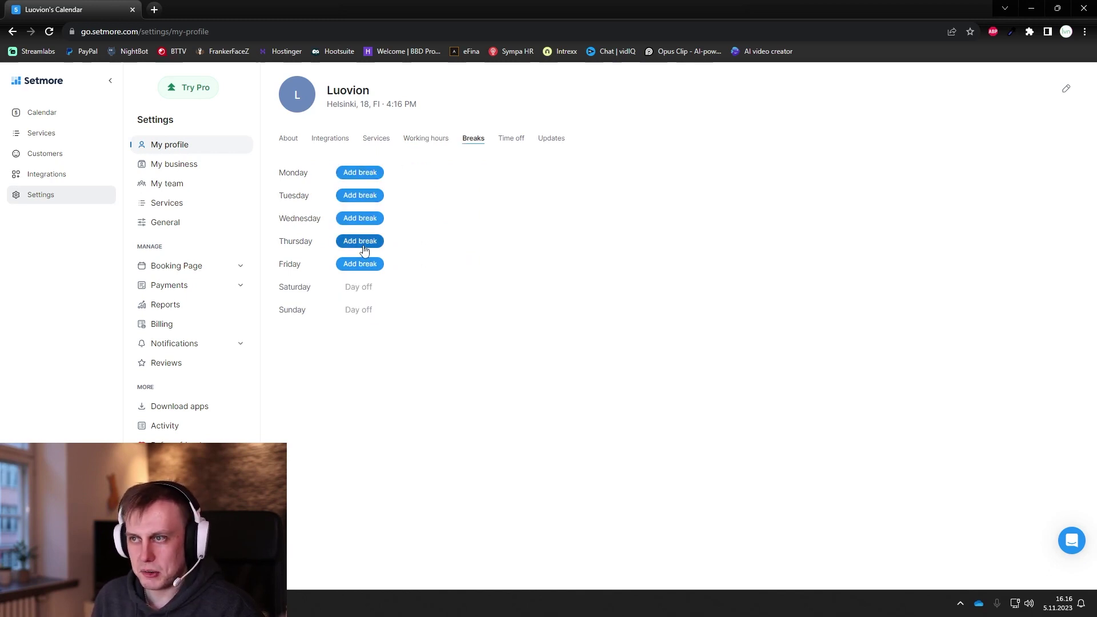
# Step: Add a Thursday break from 9:00 AM to 10:00 AM
pyautogui.click(360, 241)
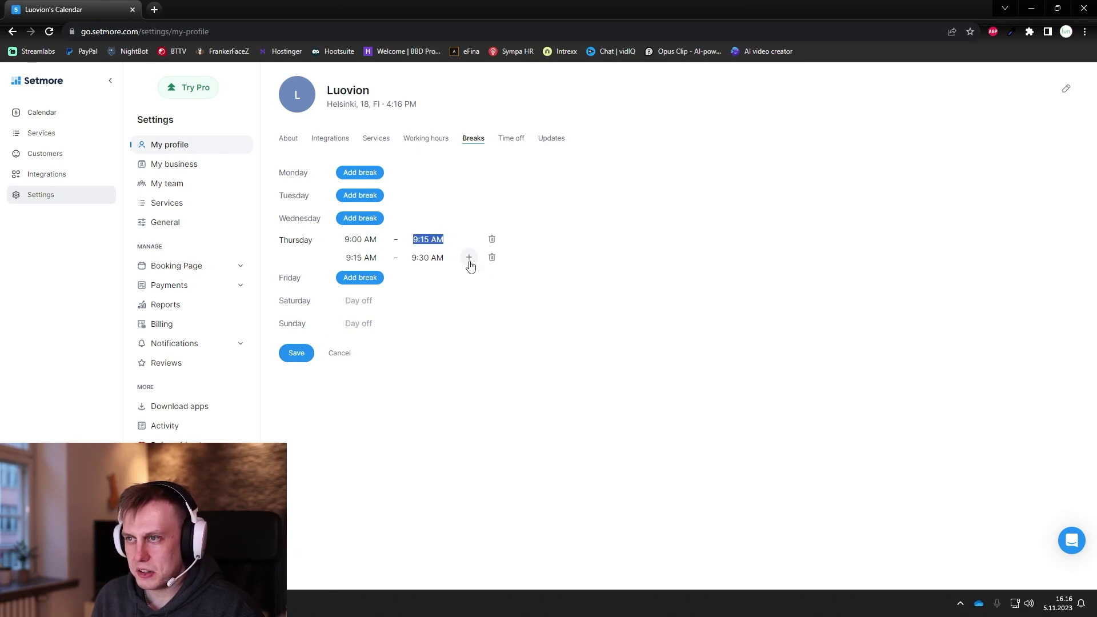
pyautogui.click(491, 258)
pyautogui.click(424, 242)
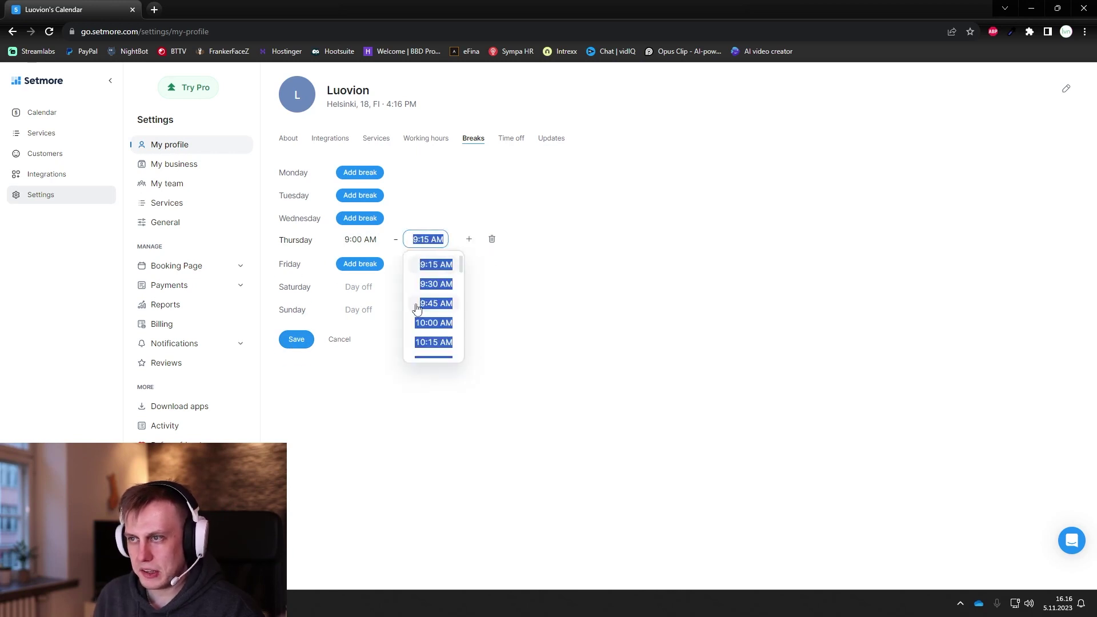
pyautogui.click(432, 323)
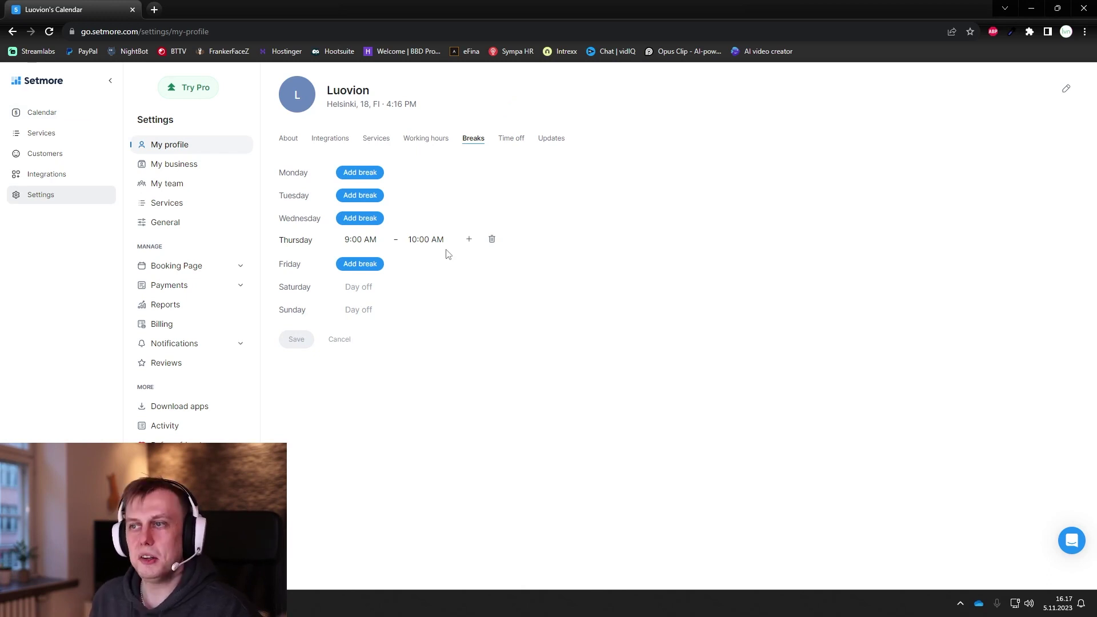
# Step: Check Time off without adding any, view Updates, then open My business
pyautogui.click(514, 145)
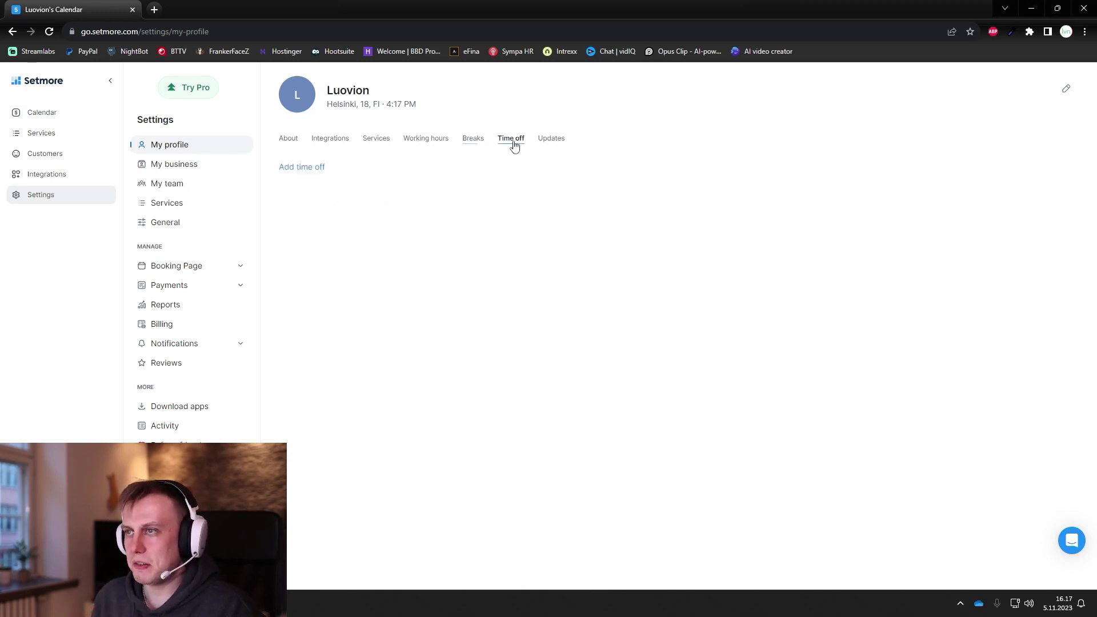
pyautogui.click(291, 167)
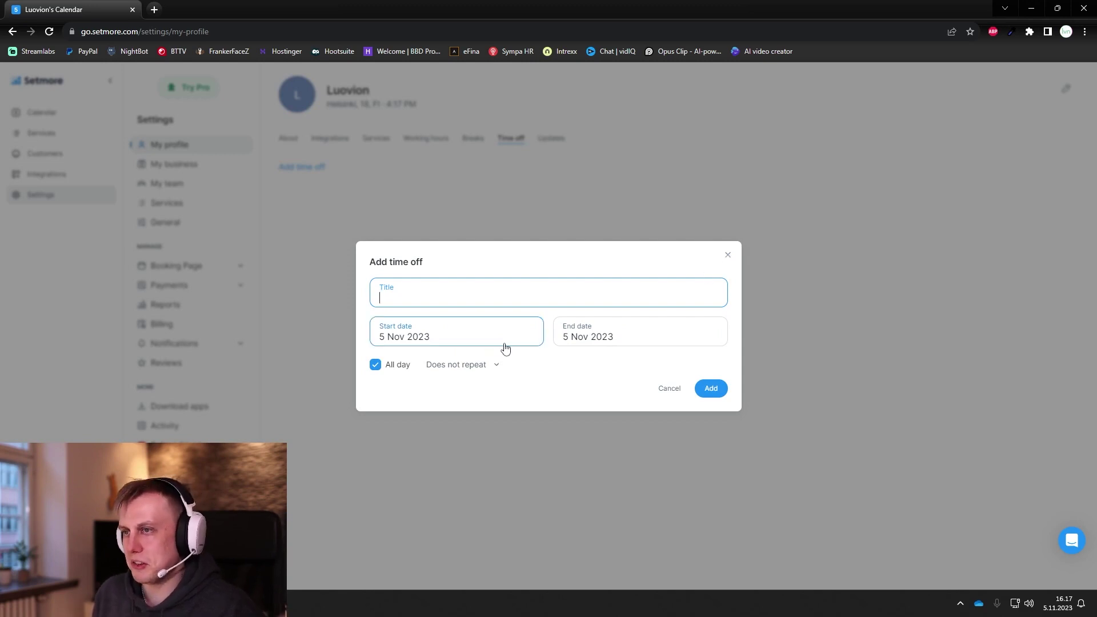
pyautogui.click(727, 256)
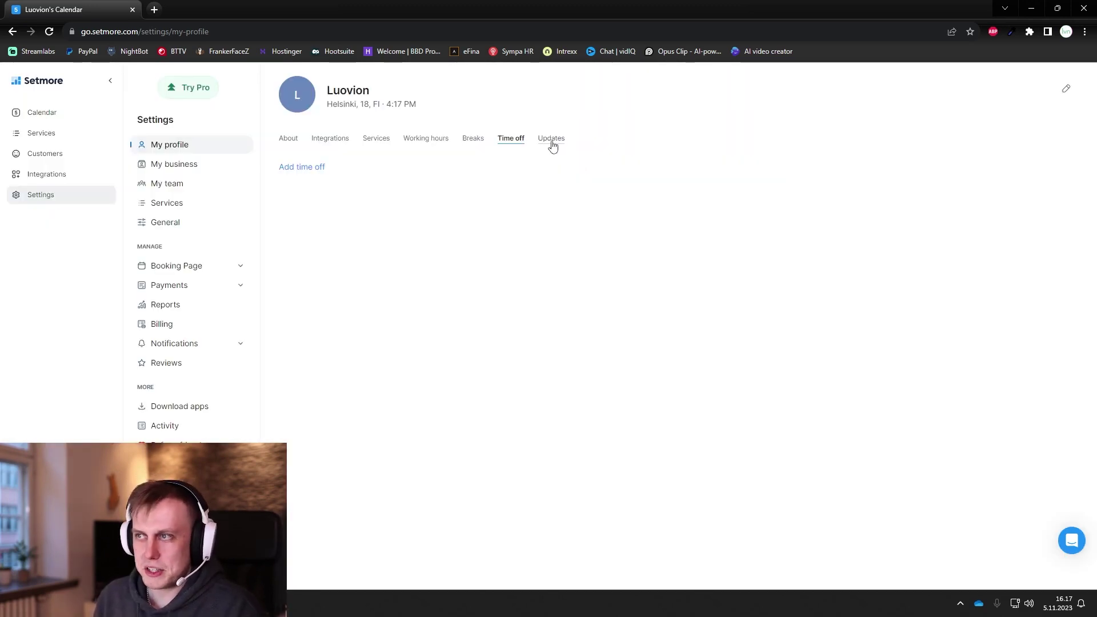
pyautogui.click(552, 140)
pyautogui.click(174, 164)
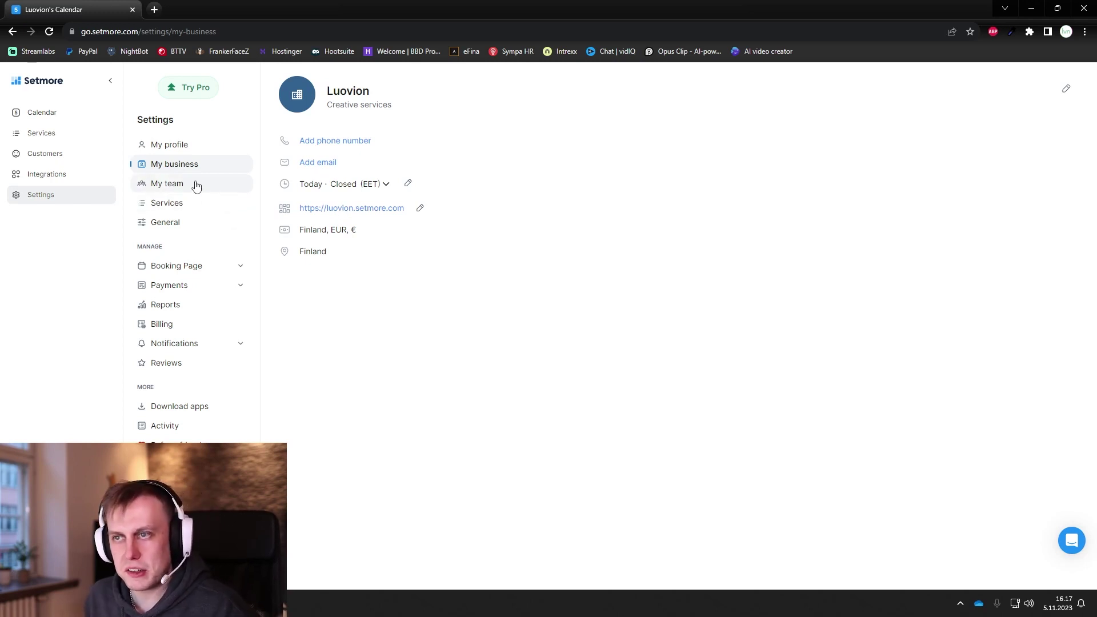
# Step: Browse the team members list, then review General settings' language options, keeping English (US)
pyautogui.click(196, 187)
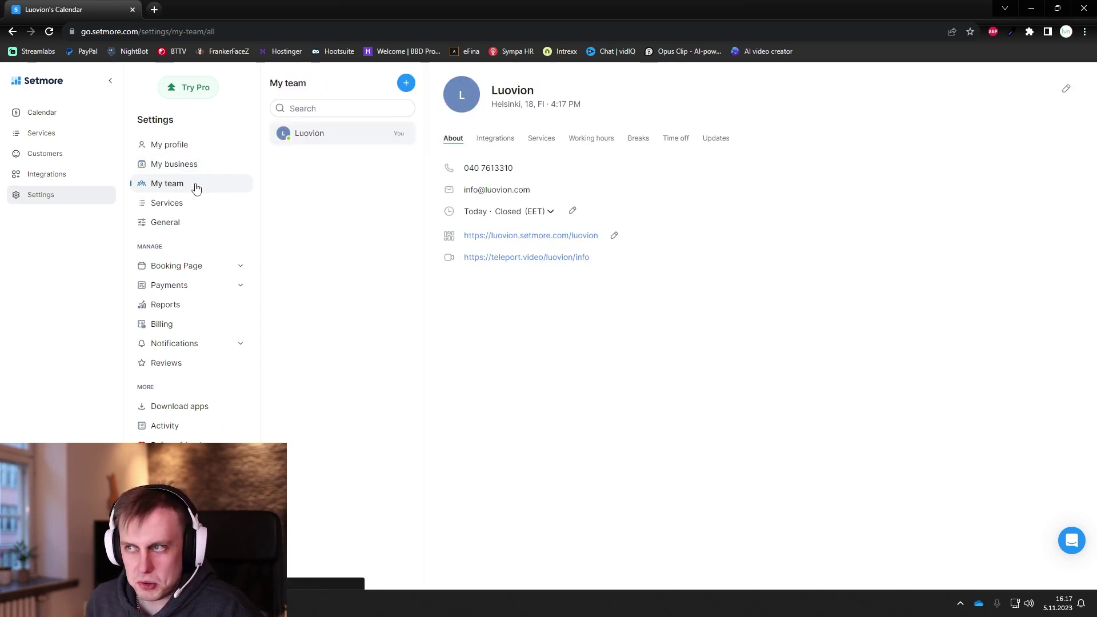
pyautogui.click(183, 165)
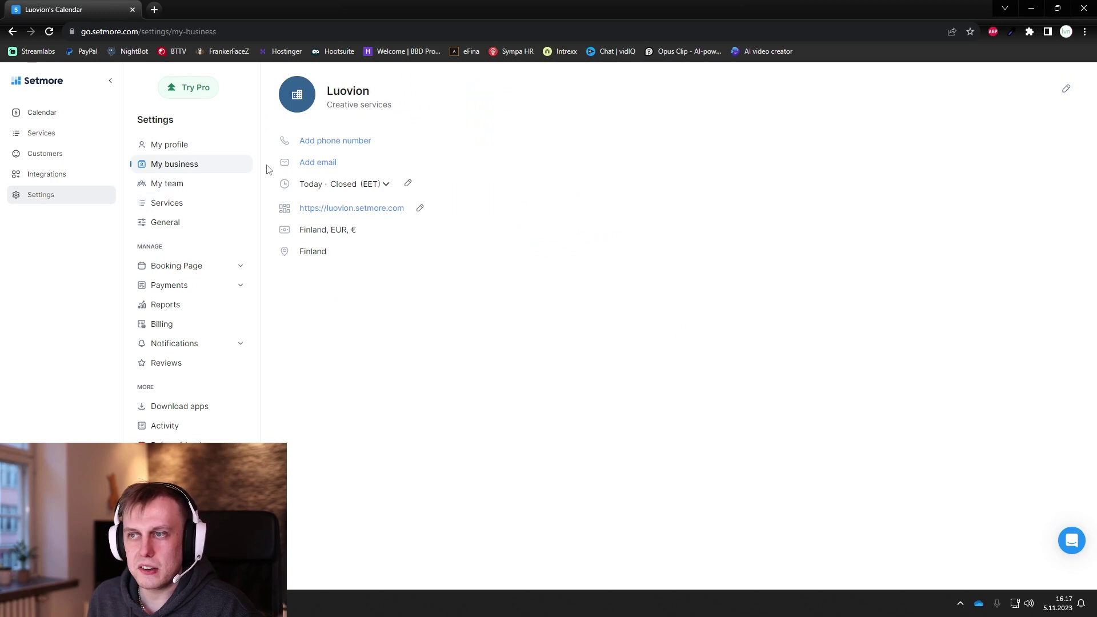
pyautogui.click(188, 188)
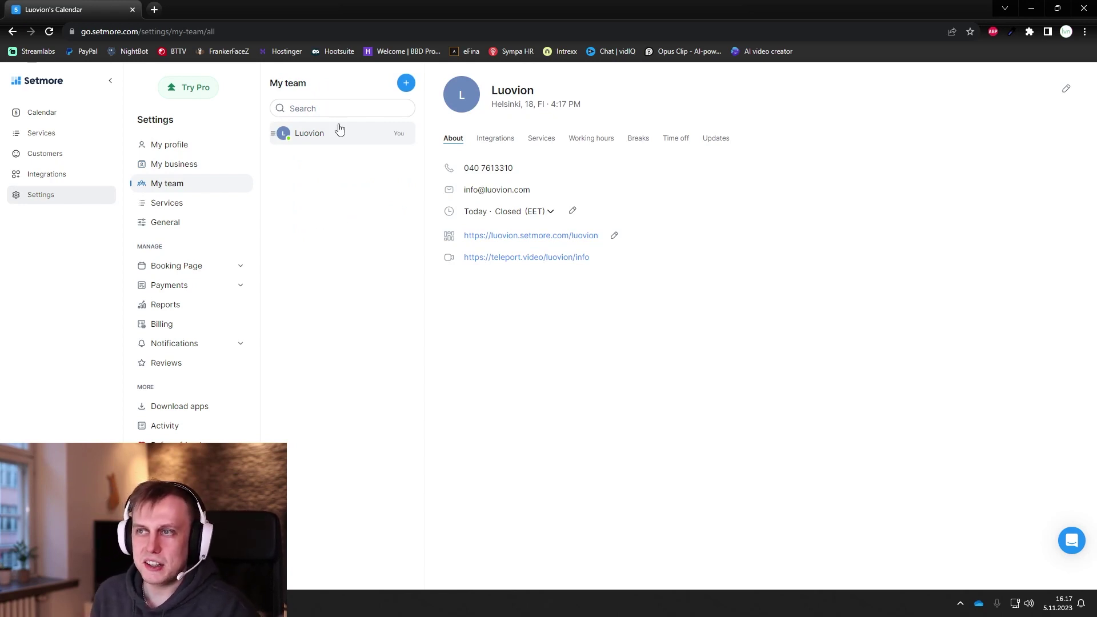
pyautogui.click(407, 85)
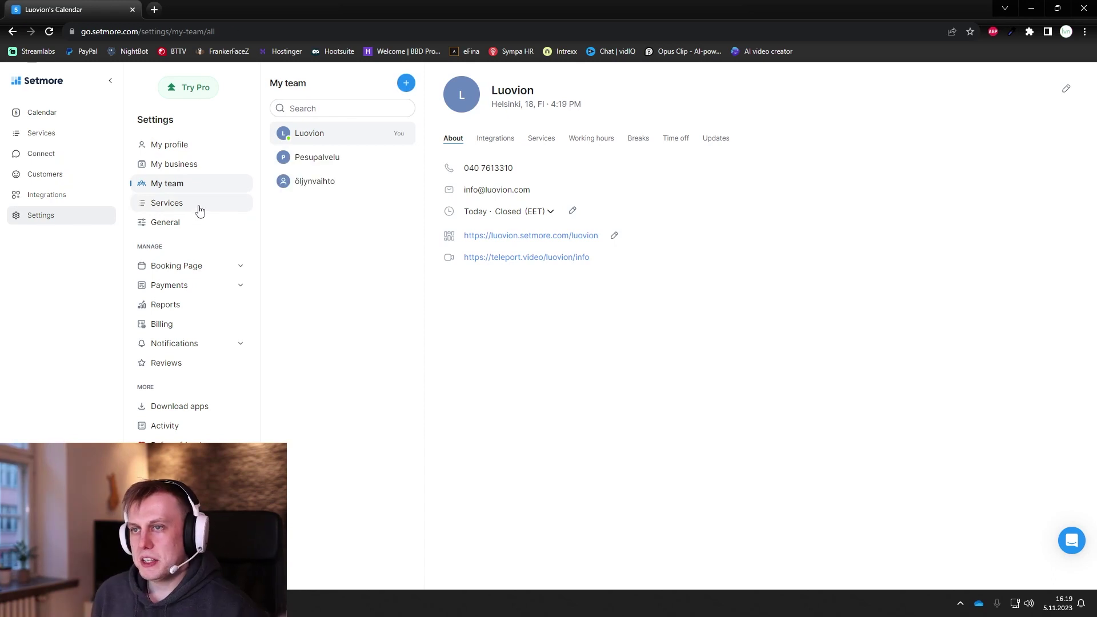
pyautogui.click(199, 211)
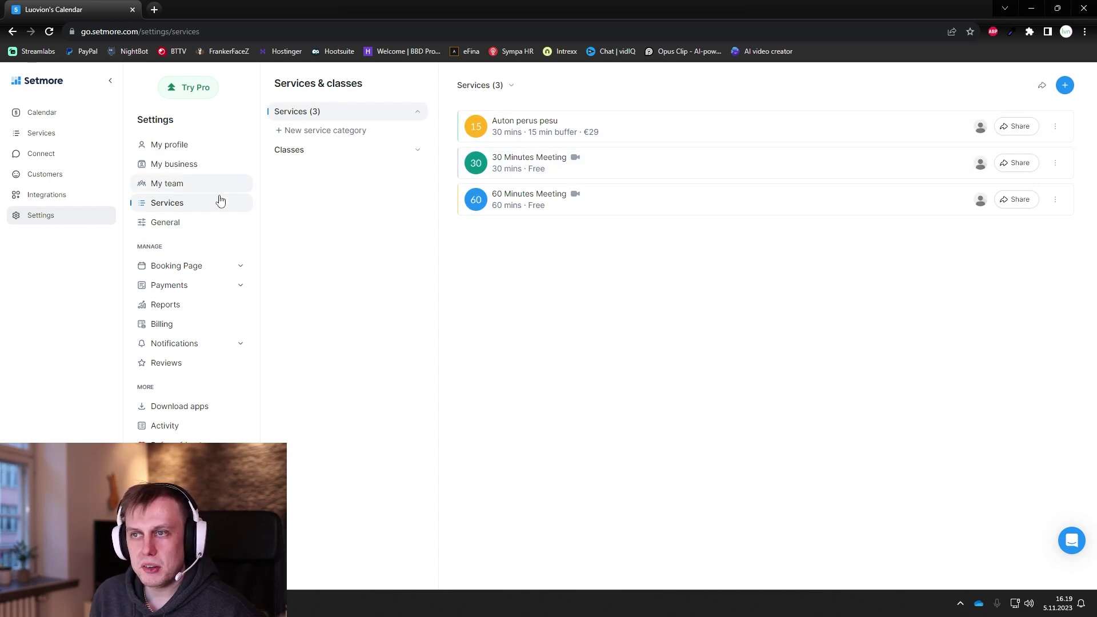
pyautogui.click(189, 228)
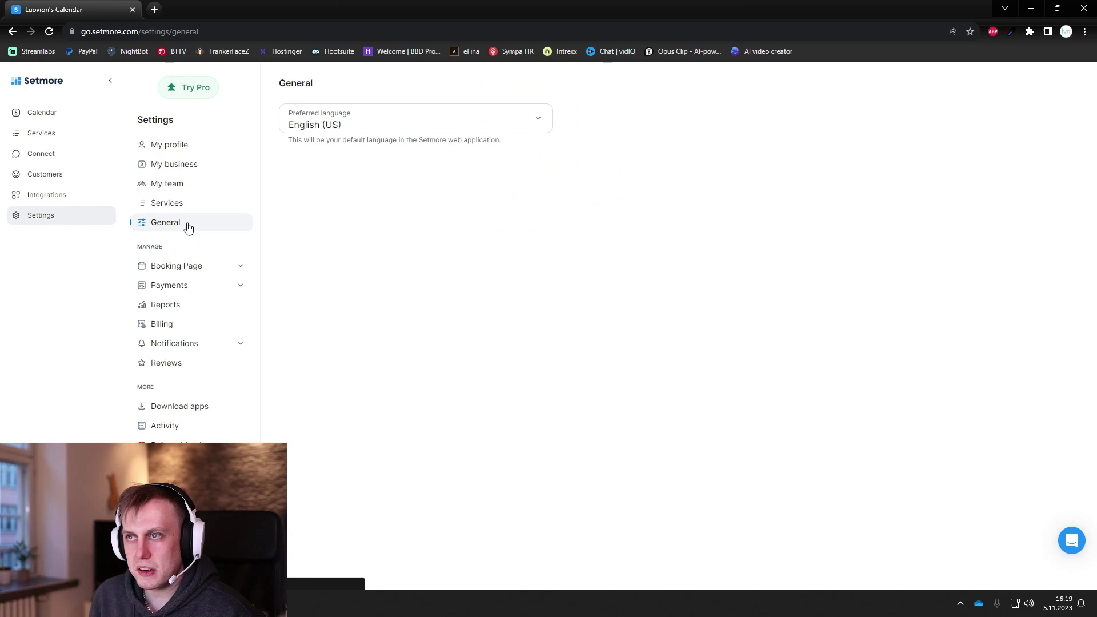
pyautogui.click(383, 128)
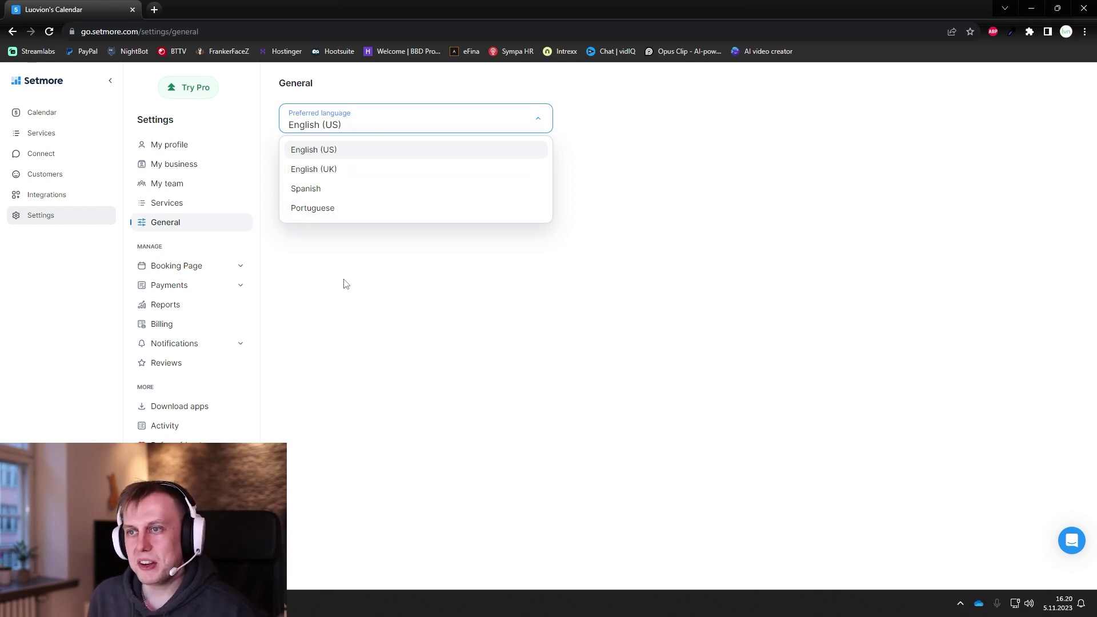
# Step: Open the Booking Page settings and load the public booking page in a new tab
pyautogui.click(217, 273)
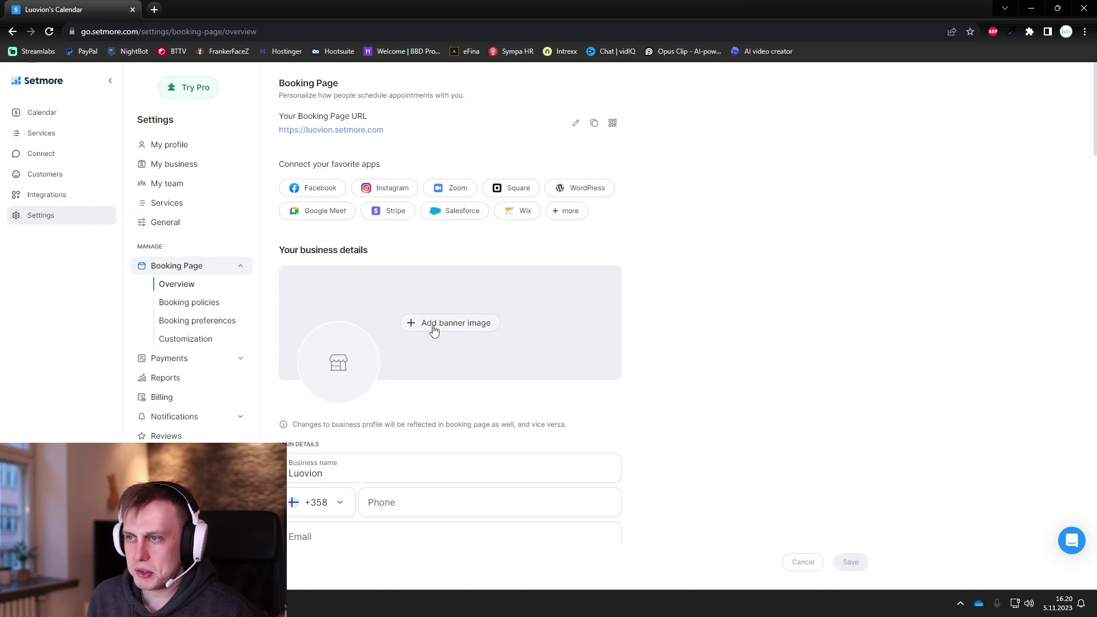
pyautogui.moveTo(351, 370)
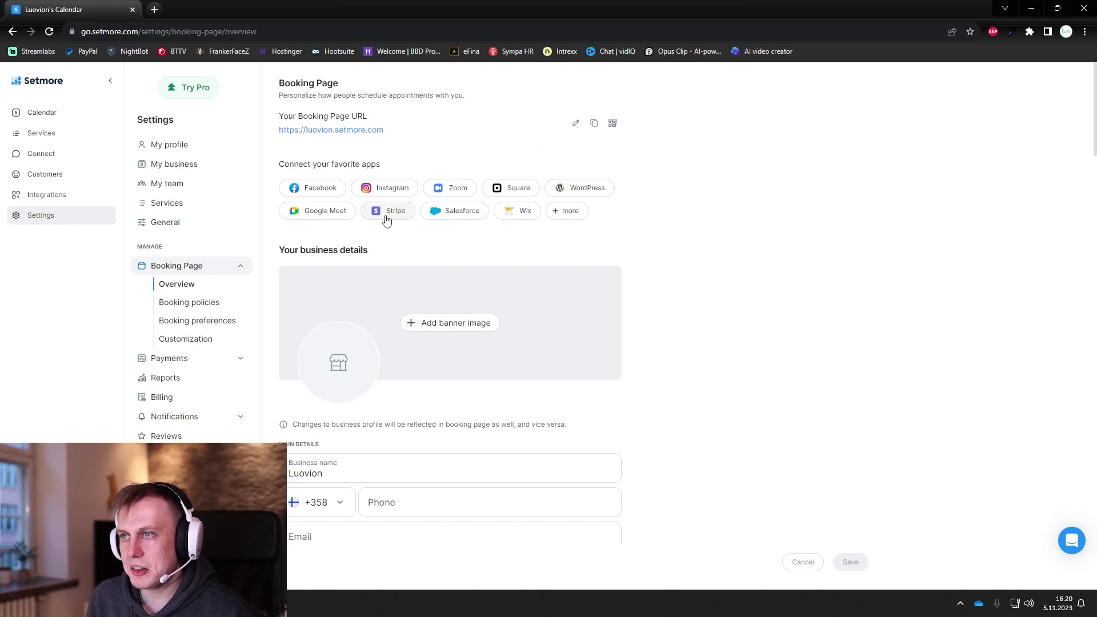
pyautogui.scroll(-2, 688, 320)
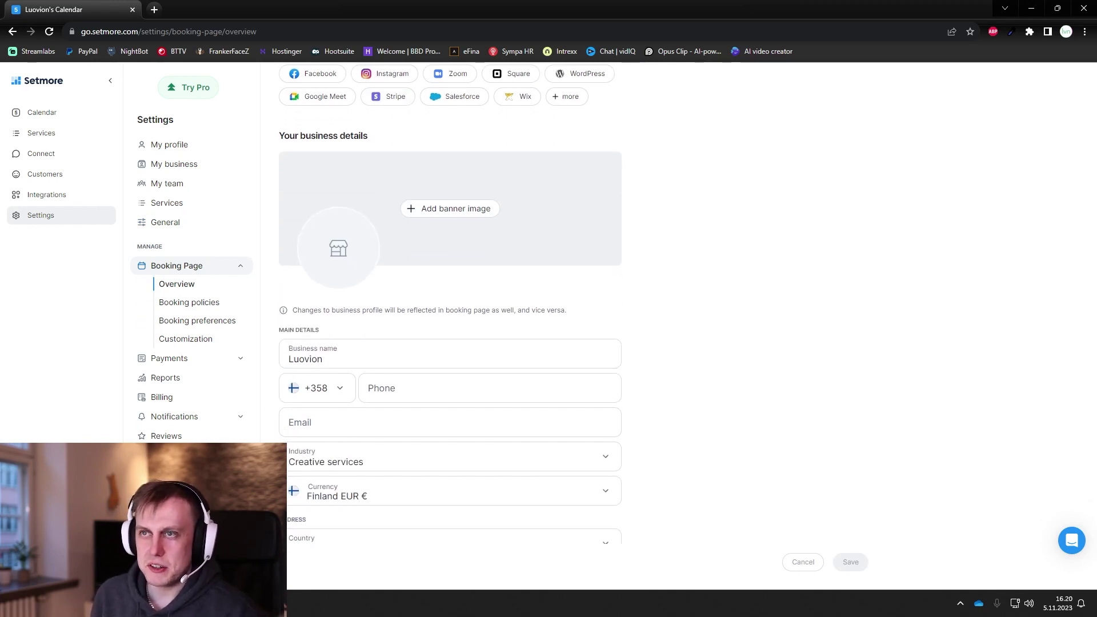
pyautogui.click(156, 11)
pyautogui.write('https://luovion.setmore.com/luovion')
pyautogui.press('Return')
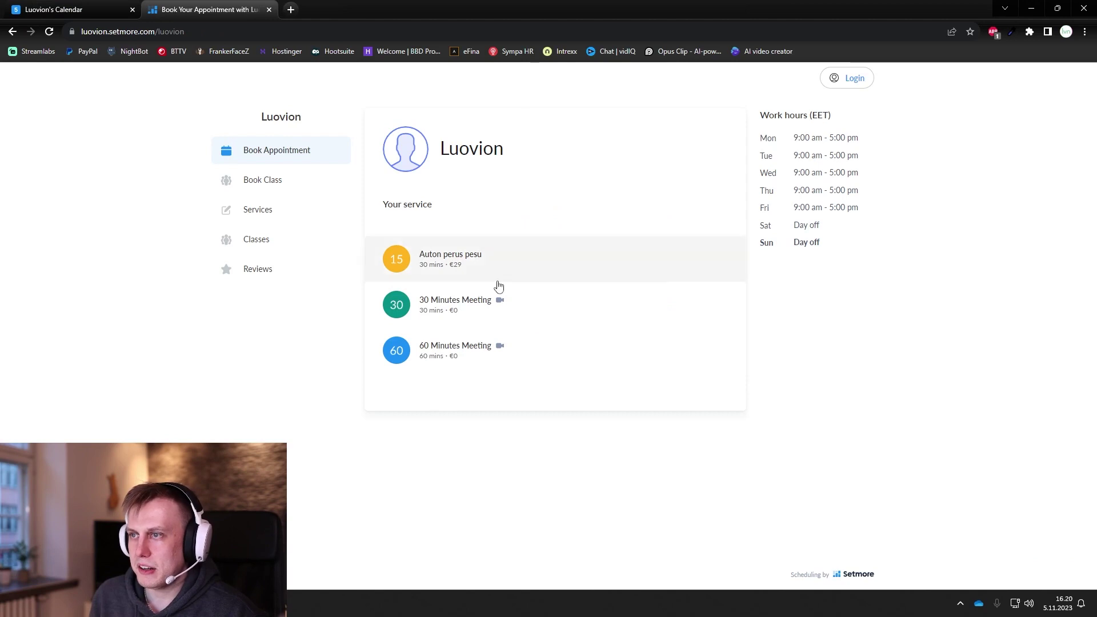
# Step: Compare the overview settings with the public page and scroll down to Booking policies
pyautogui.click(91, 11)
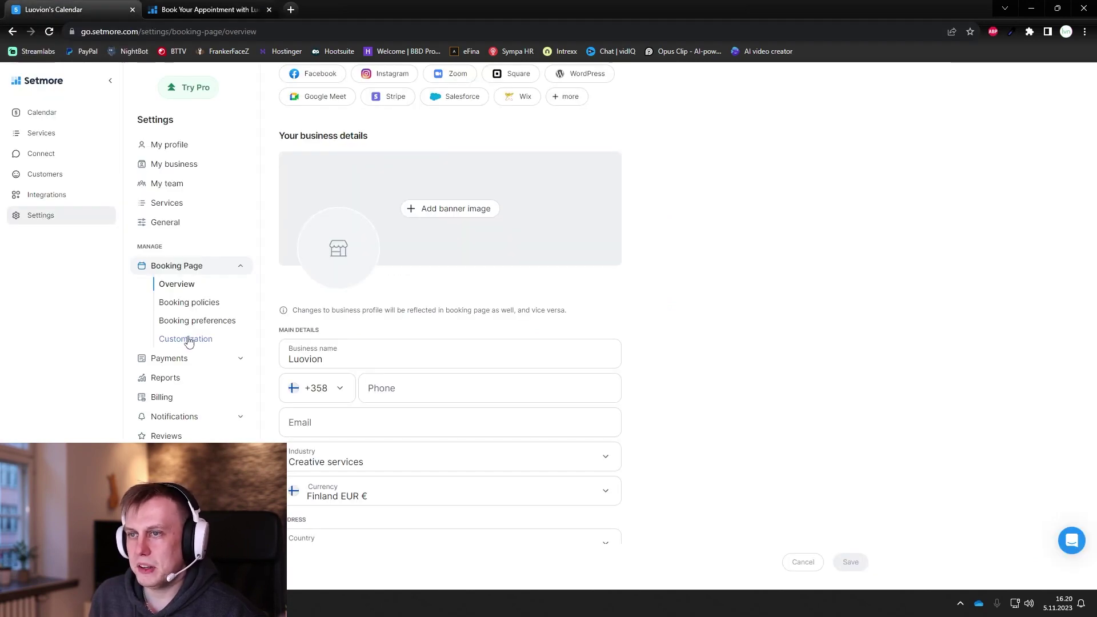
pyautogui.scroll(-1, 400, 309)
pyautogui.click(402, 336)
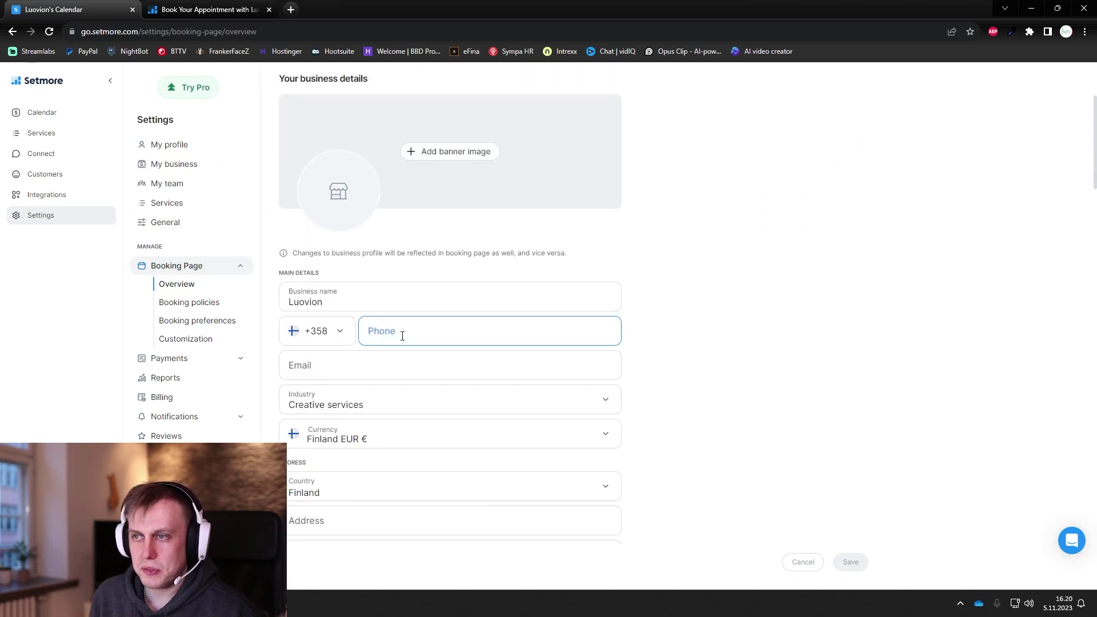
pyautogui.click(377, 363)
pyautogui.scroll(-1, 649, 351)
pyautogui.click(206, 11)
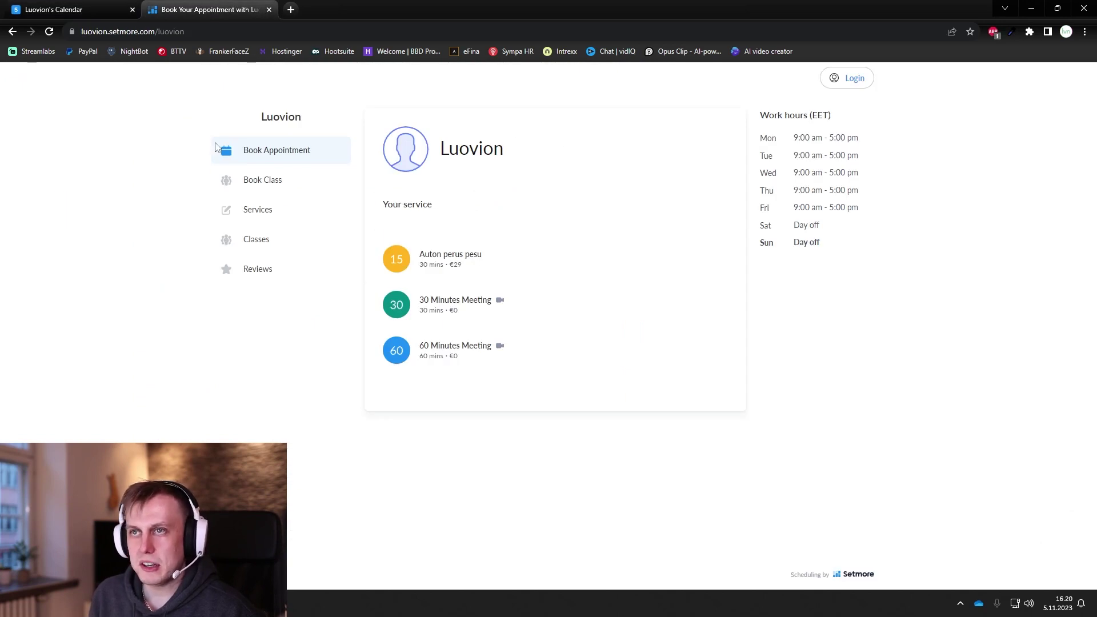
pyautogui.click(83, 12)
pyautogui.scroll(-3, 440, 320)
pyautogui.scroll(-5, 441, 326)
pyautogui.scroll(-1, 463, 323)
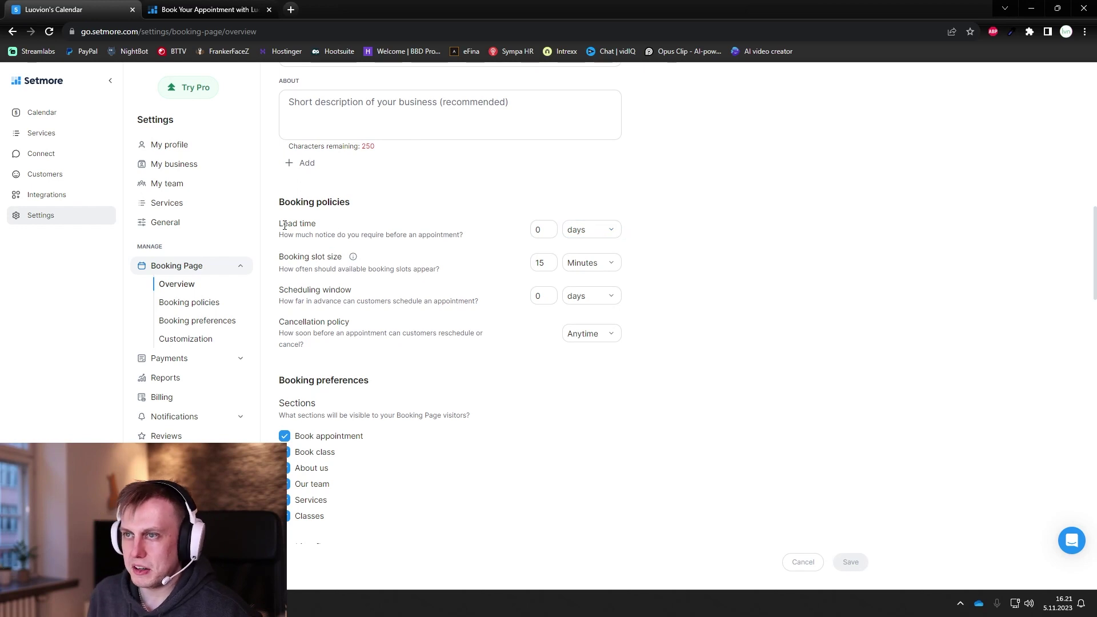
# Step: Set the booking lead time to 2 hours
pyautogui.click(608, 232)
pyautogui.click(597, 276)
pyautogui.click(544, 234)
pyautogui.write('2')
pyautogui.click(692, 248)
pyautogui.click(542, 232)
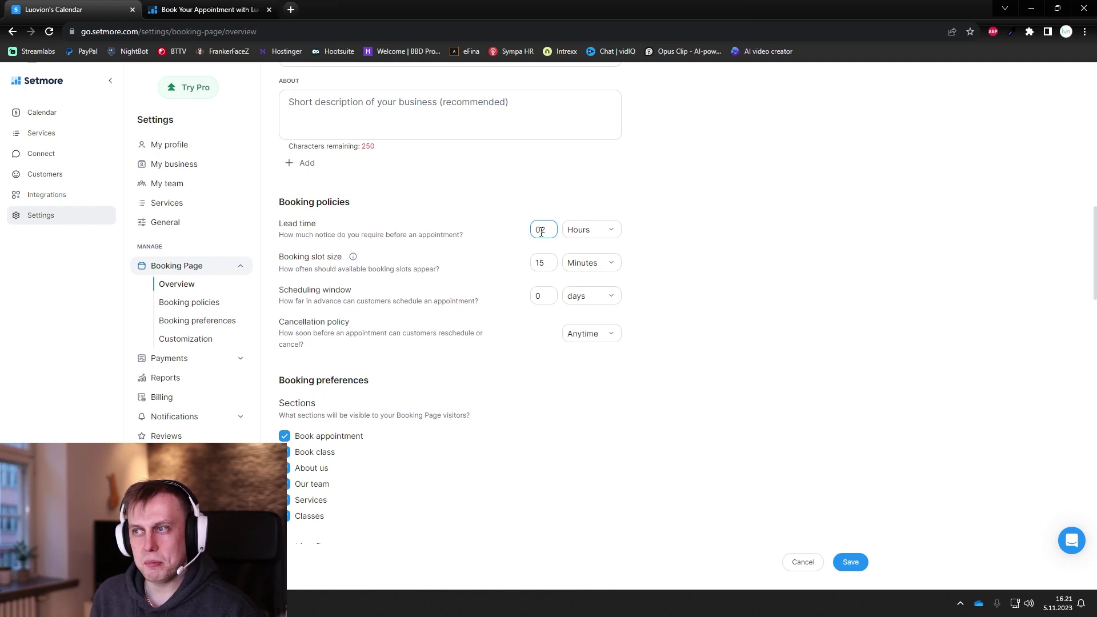
pyautogui.click(433, 232)
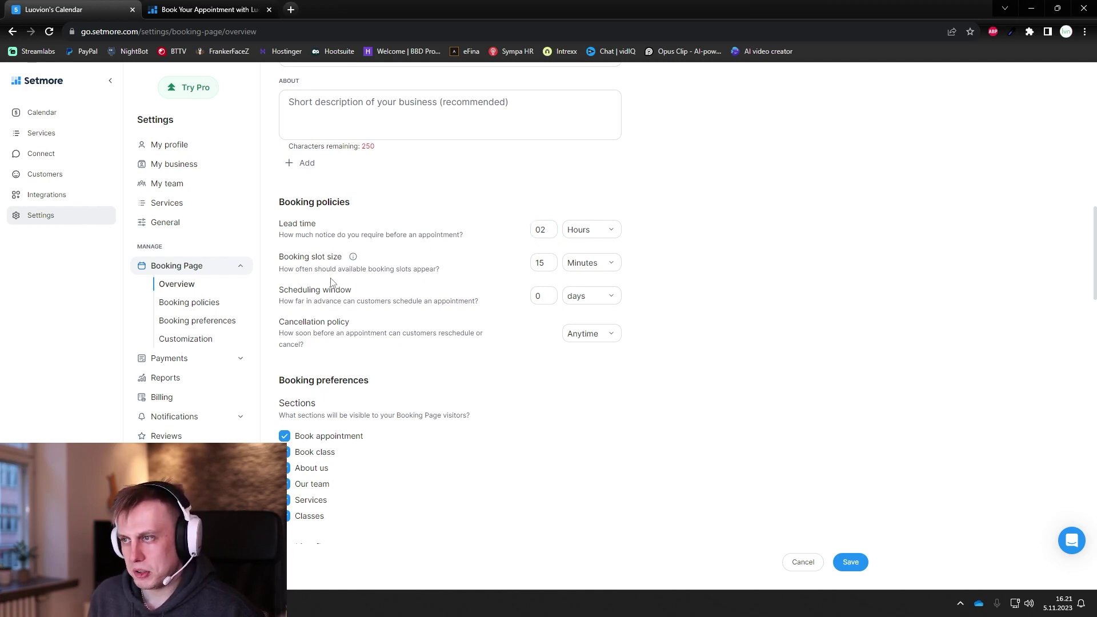
# Step: Preview Auton perus pesu's slots on the public page and keep the slot size at 15 minutes
pyautogui.moveTo(285, 257); pyautogui.dragTo(356, 255)
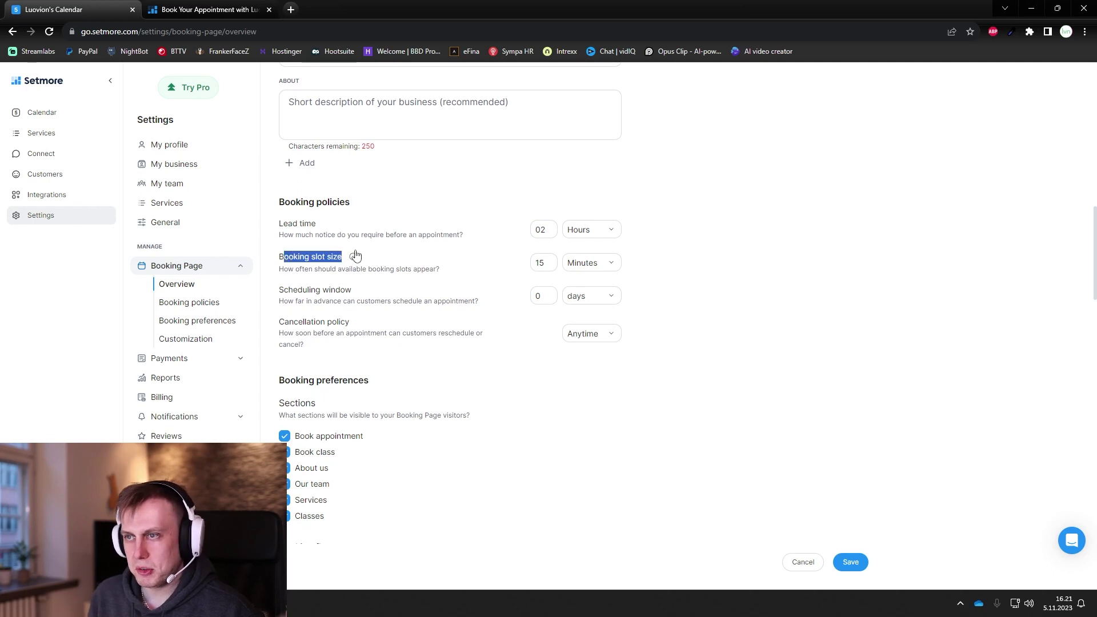
pyautogui.click(416, 270)
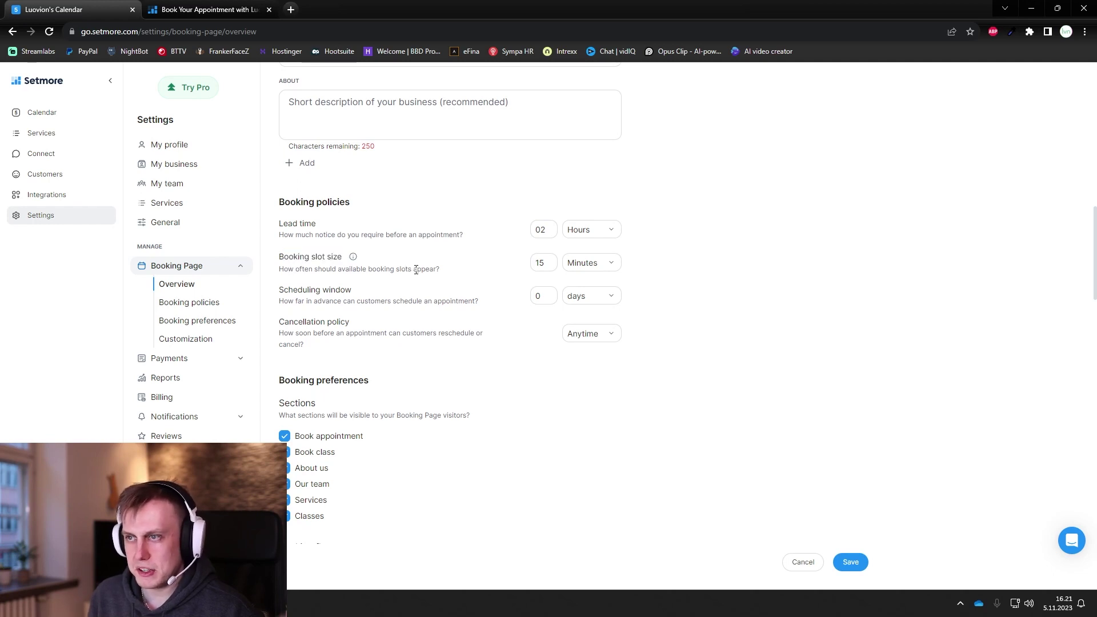
pyautogui.click(172, 10)
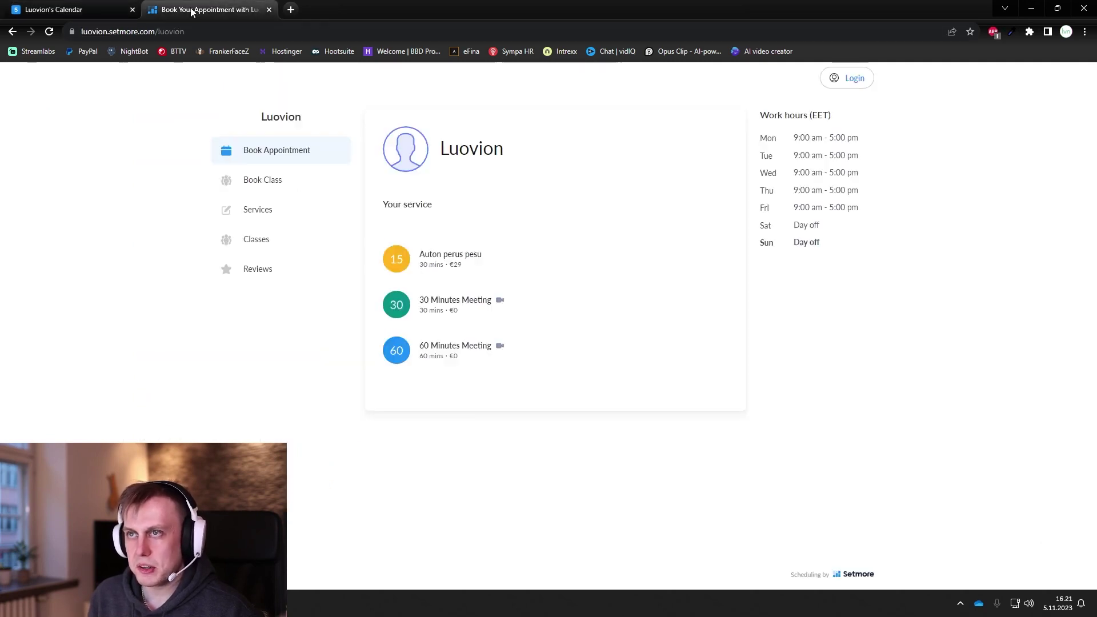
pyautogui.click(480, 273)
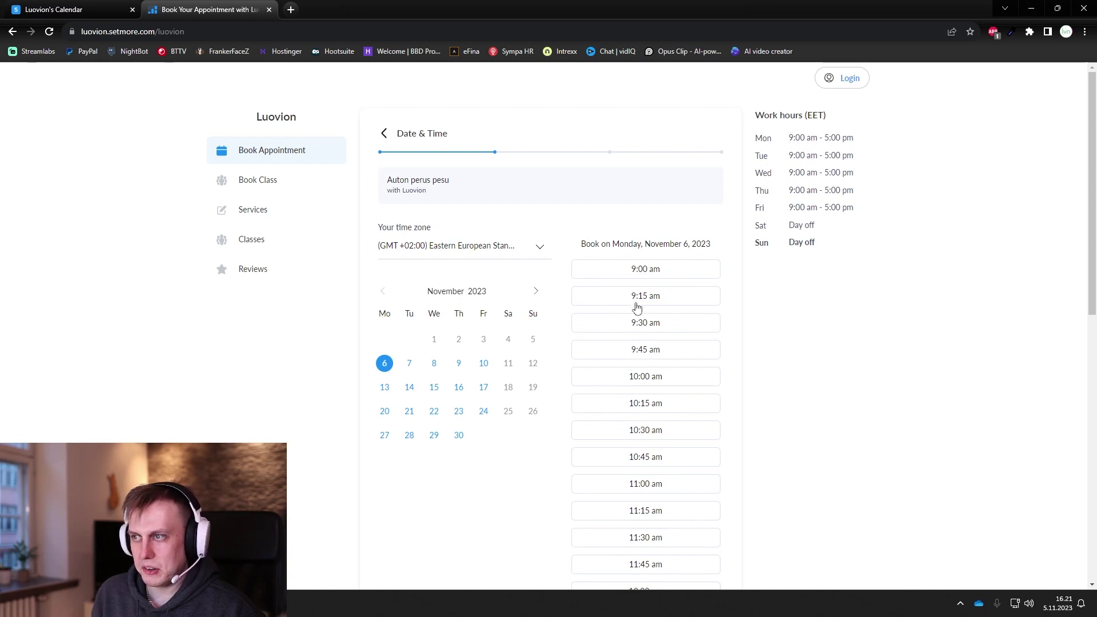
pyautogui.click(66, 15)
pyautogui.click(544, 263)
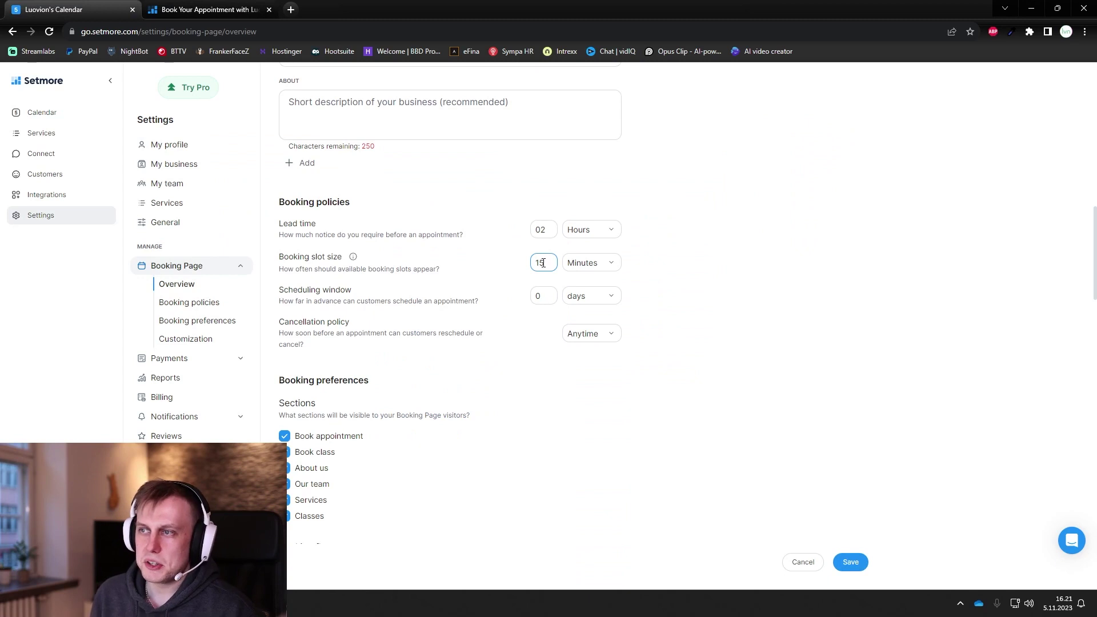
pyautogui.click(772, 290)
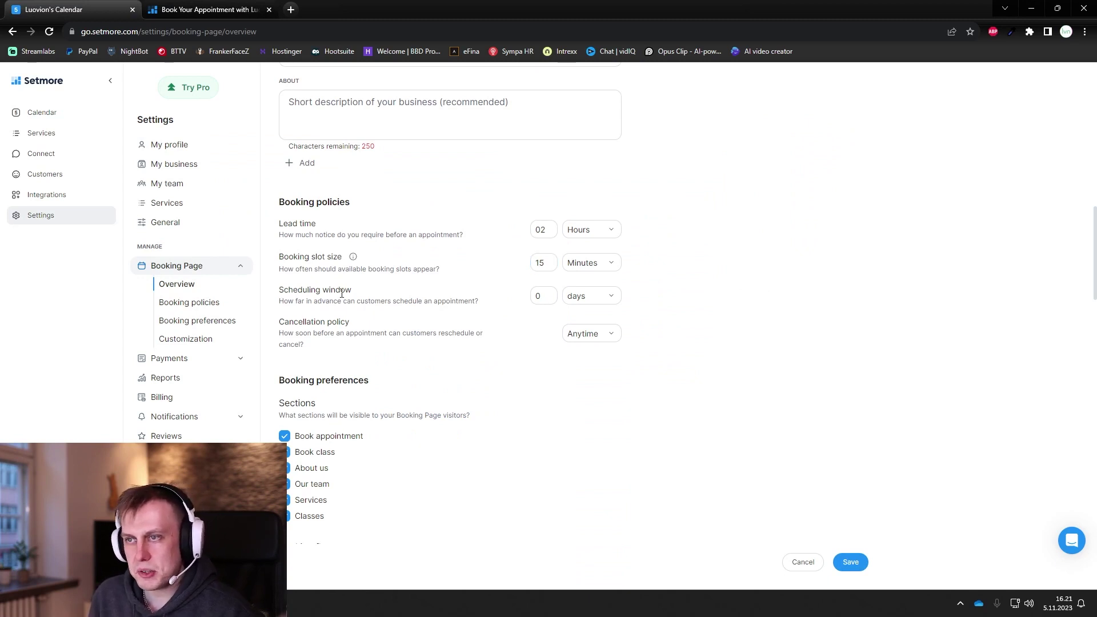
# Step: Set the scheduling window to 3 months after paging the public calendar to February 2024
pyautogui.moveTo(288, 293); pyautogui.dragTo(361, 292)
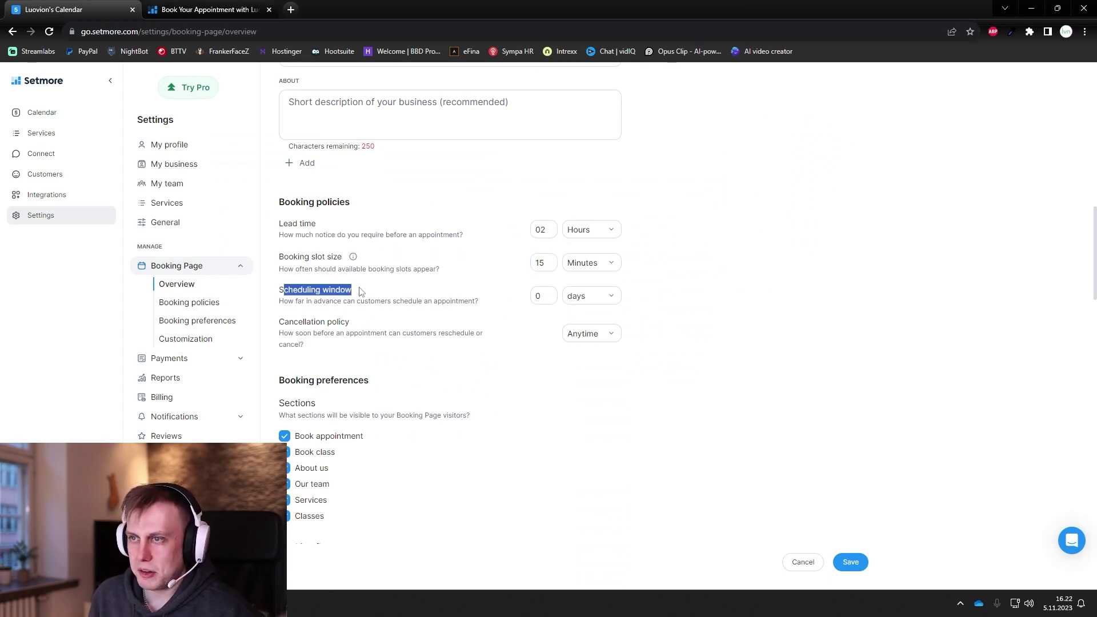
pyautogui.click(382, 292)
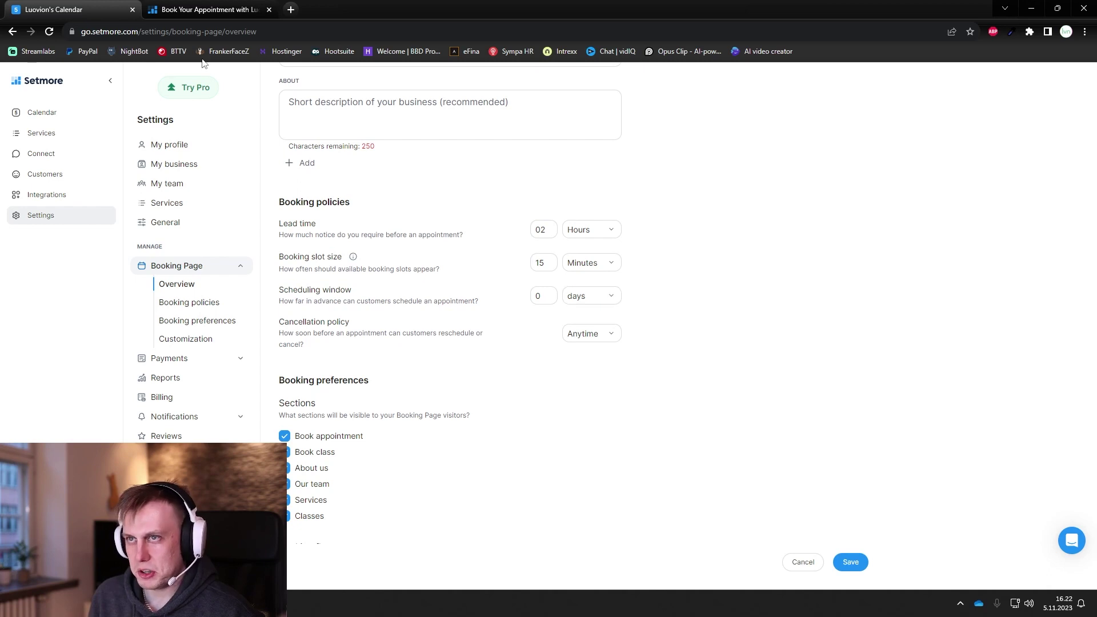
pyautogui.click(204, 5)
pyautogui.click(535, 293)
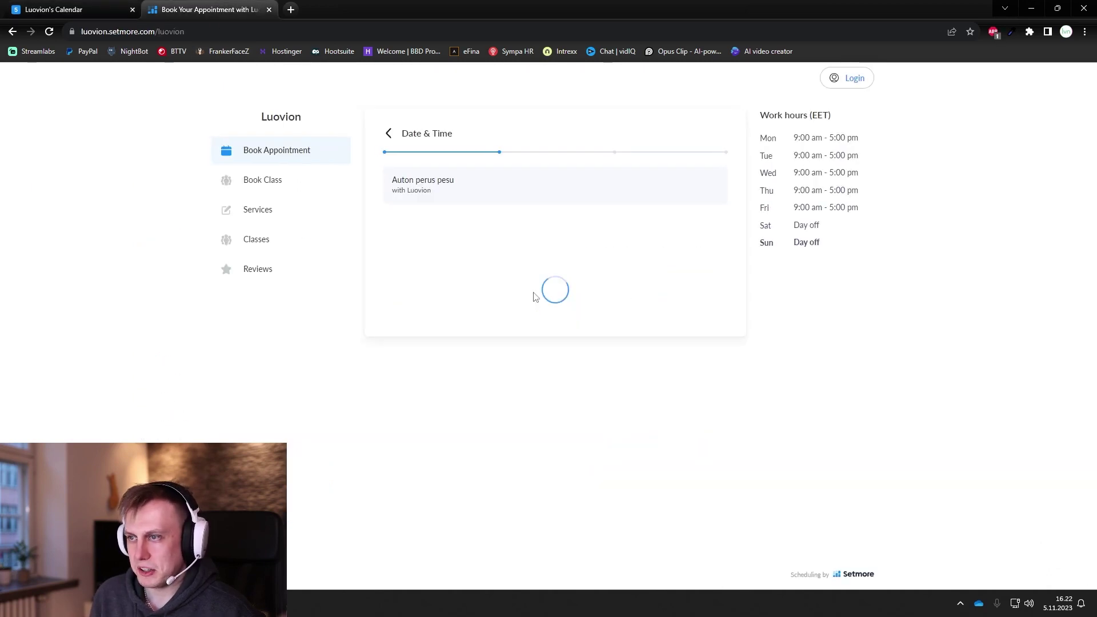
pyautogui.click(536, 291)
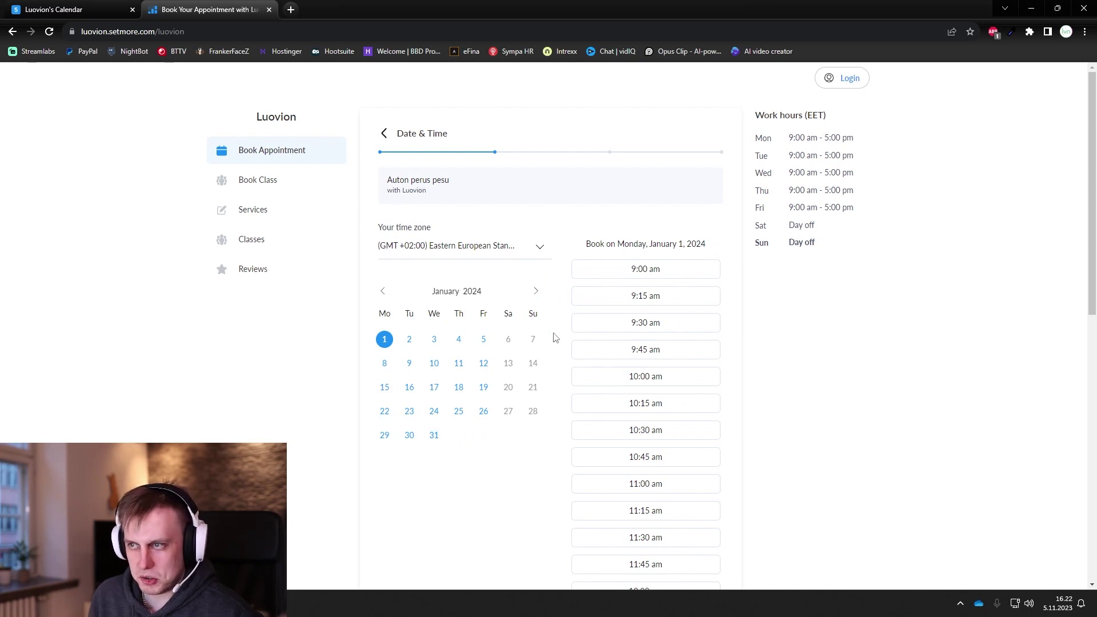
pyautogui.click(537, 292)
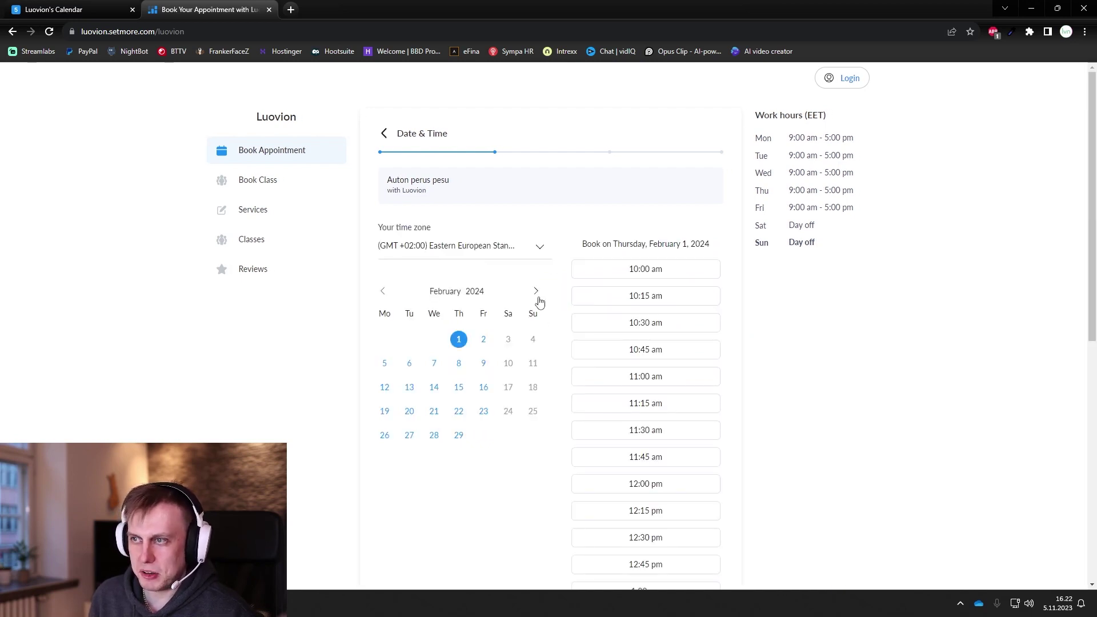
pyautogui.click(79, 12)
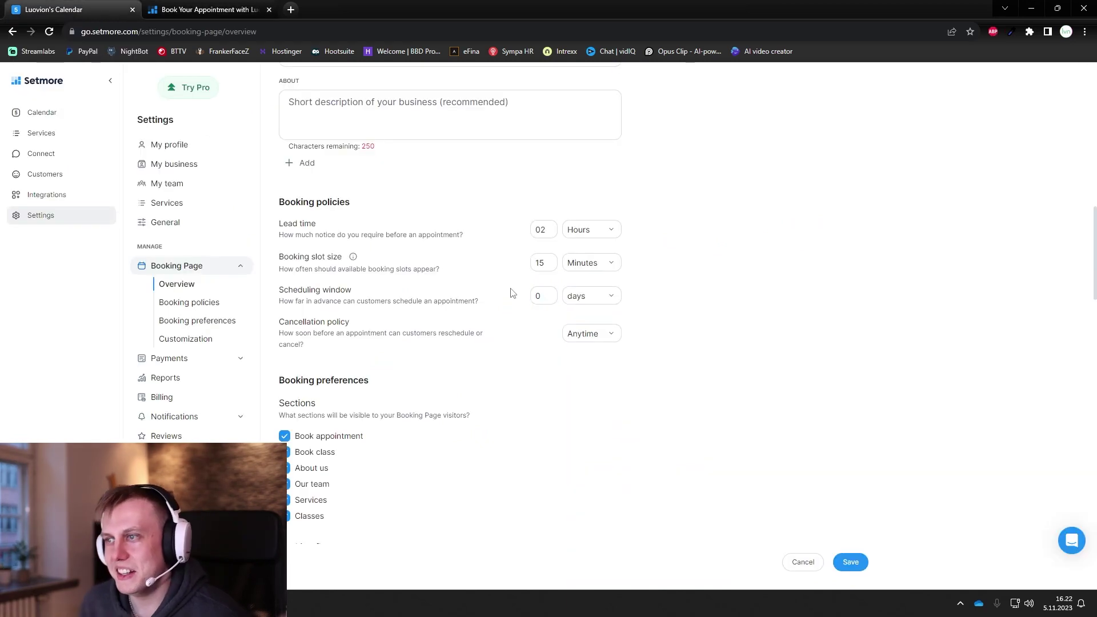
pyautogui.click(601, 296)
pyautogui.click(589, 321)
pyautogui.click(546, 296)
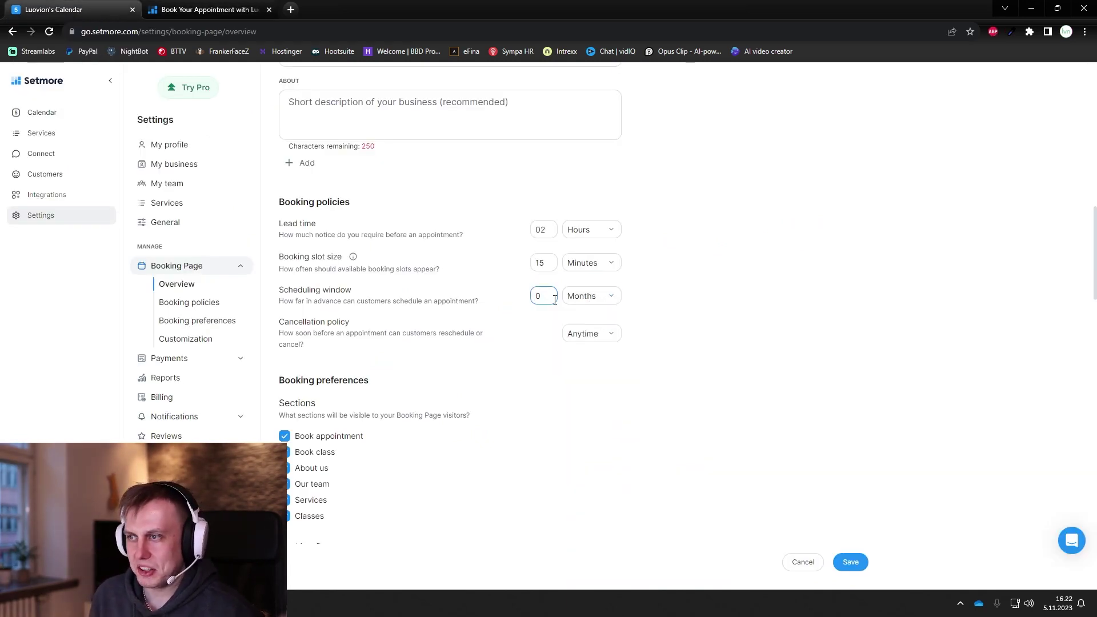
pyautogui.click(655, 396)
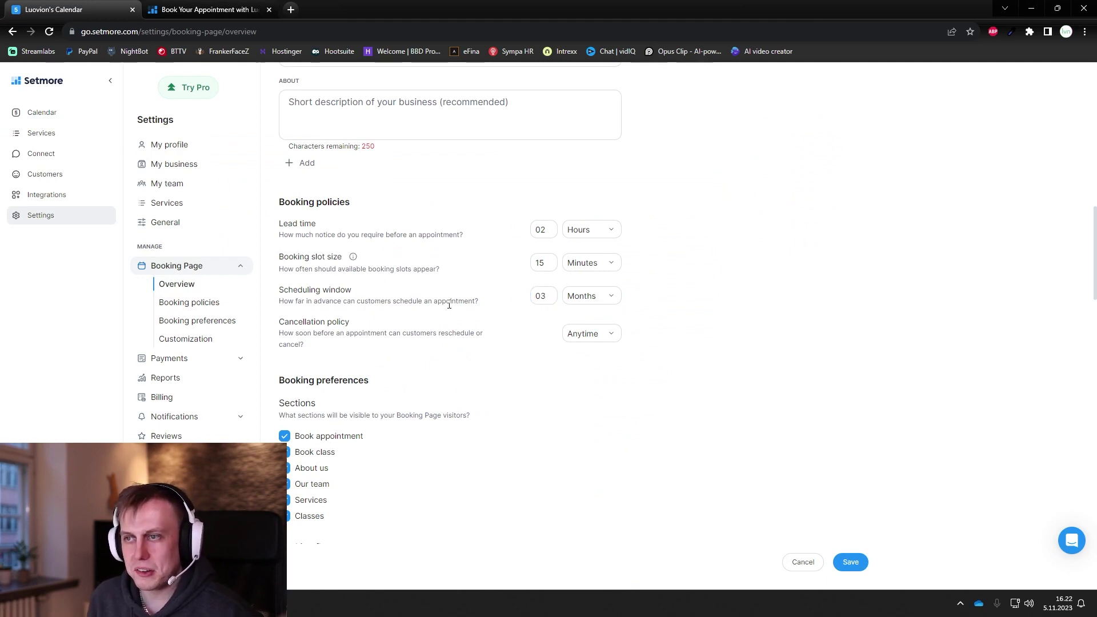
# Step: Review the Cancellation policy choices, leaving it at Anytime
pyautogui.moveTo(297, 323); pyautogui.dragTo(406, 327)
pyautogui.click(424, 330)
pyautogui.click(611, 337)
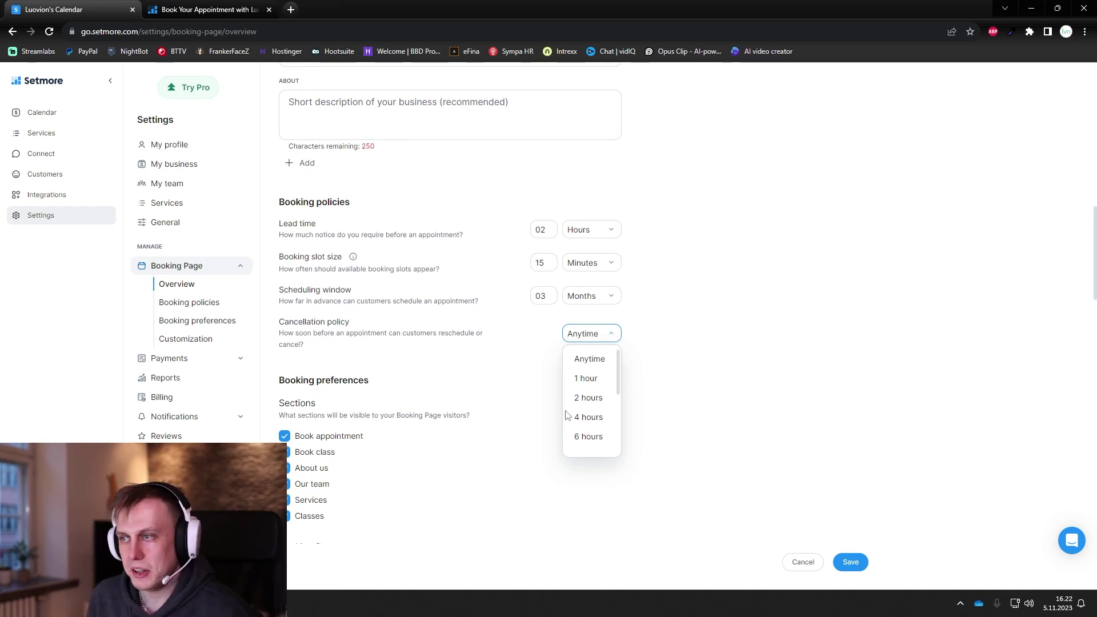
# Step: Scroll through the overview settings and compare them with the public booking page
pyautogui.scroll(-5, 600, 394)
pyautogui.scroll(5, 595, 412)
pyautogui.scroll(-1, 597, 397)
pyautogui.scroll(-3, 597, 397)
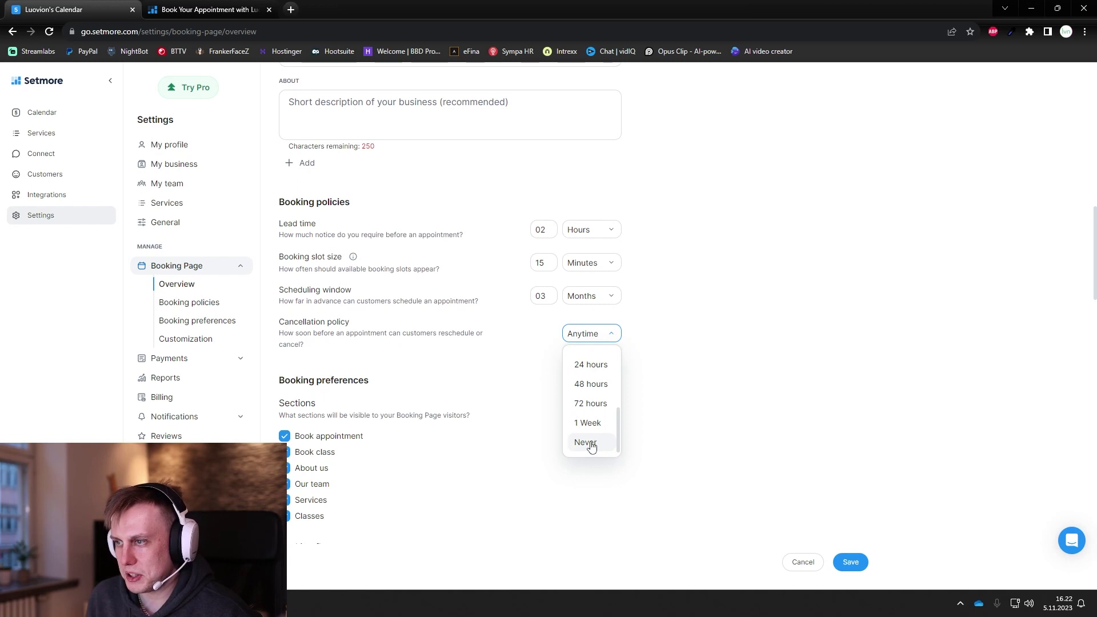
pyautogui.scroll(-2, 458, 343)
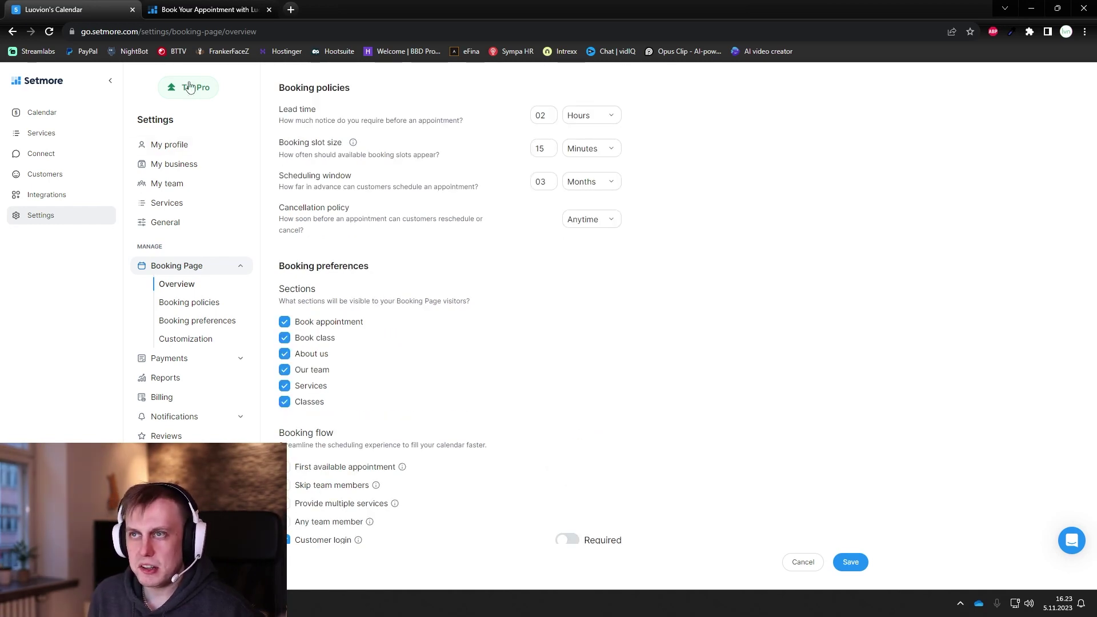
pyautogui.click(183, 10)
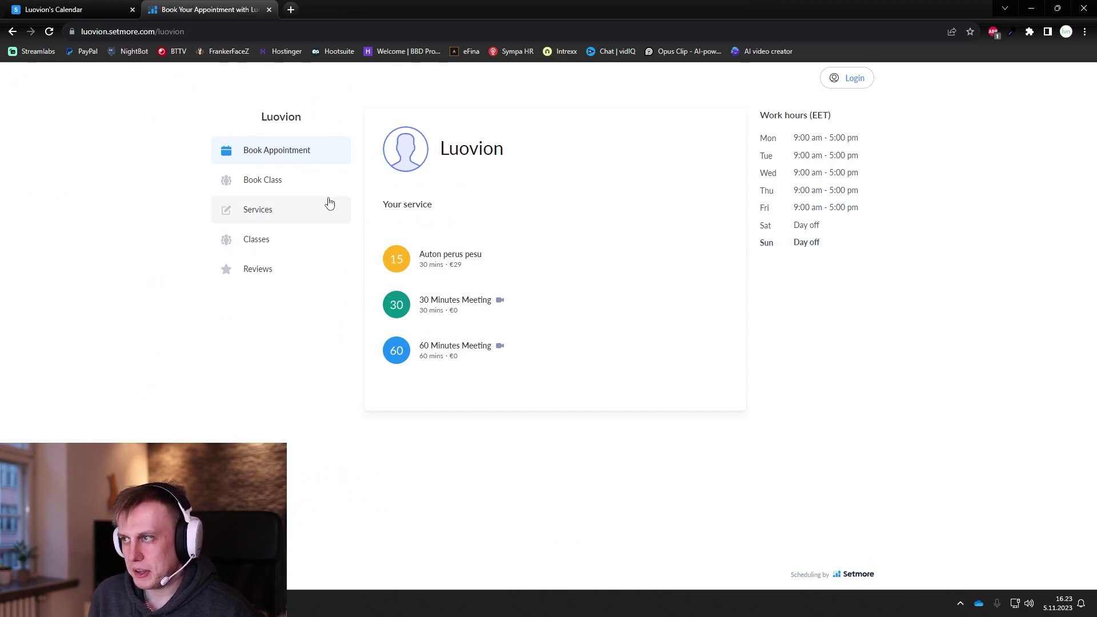
pyautogui.click(73, 12)
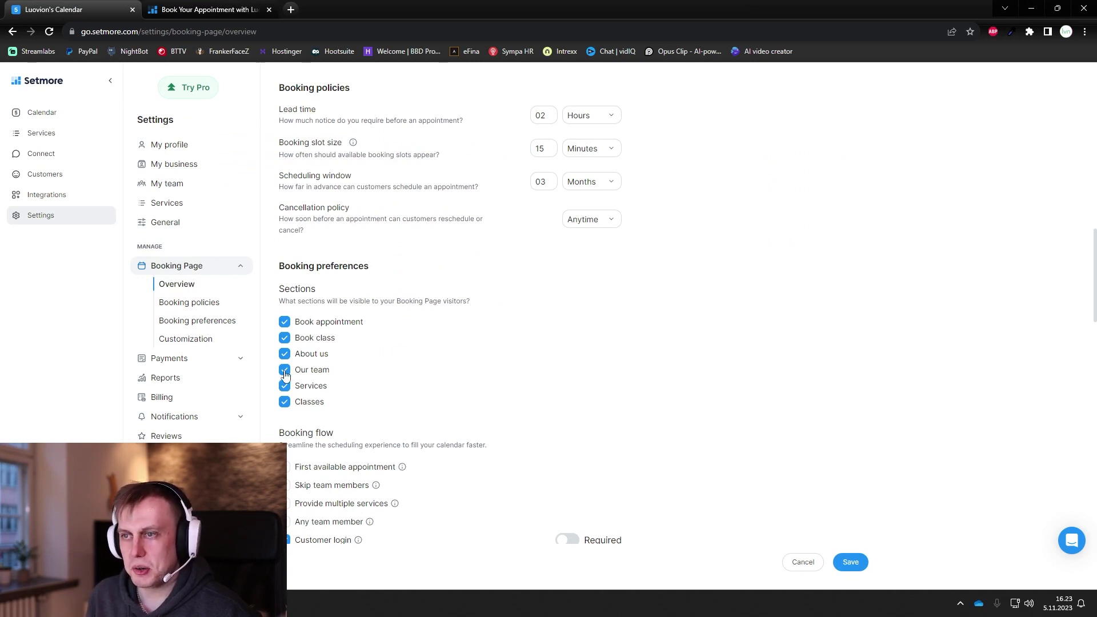
# Step: Hide the Our team section from visitors, then go to Payment integrations
pyautogui.click(286, 373)
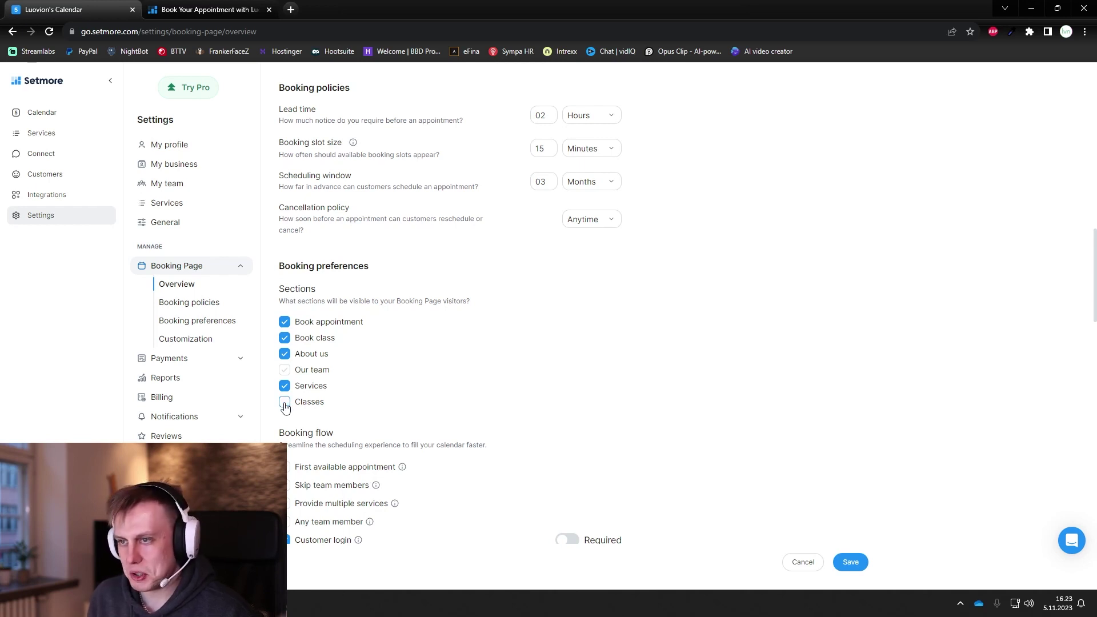
pyautogui.scroll(-1, 460, 400)
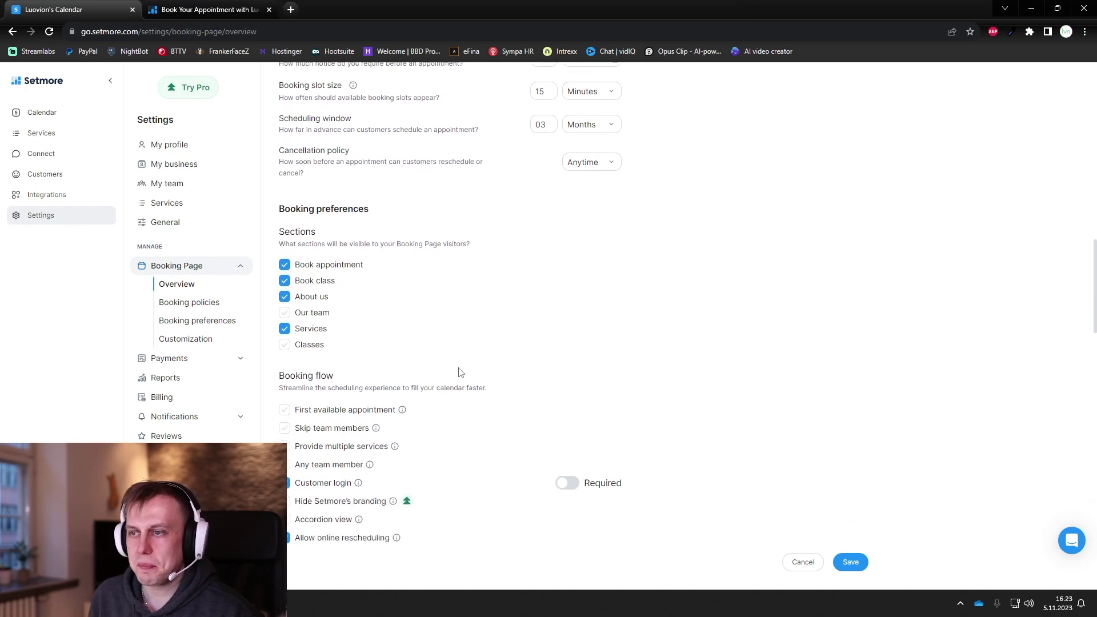
pyautogui.scroll(-3, 460, 373)
pyautogui.scroll(-6, 380, 282)
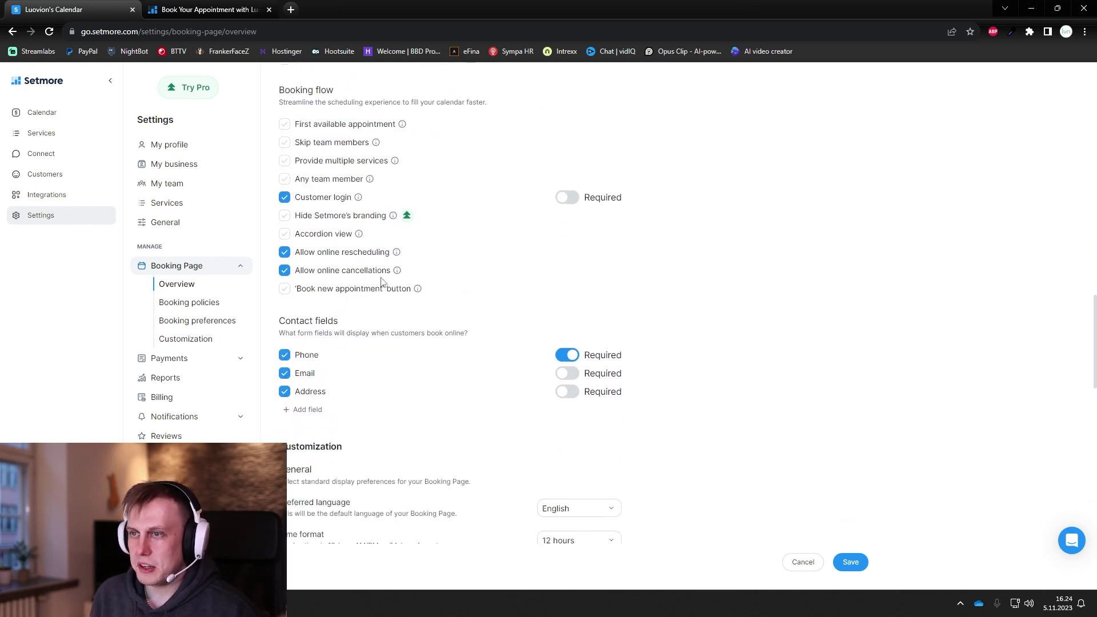
pyautogui.scroll(-6, 438, 286)
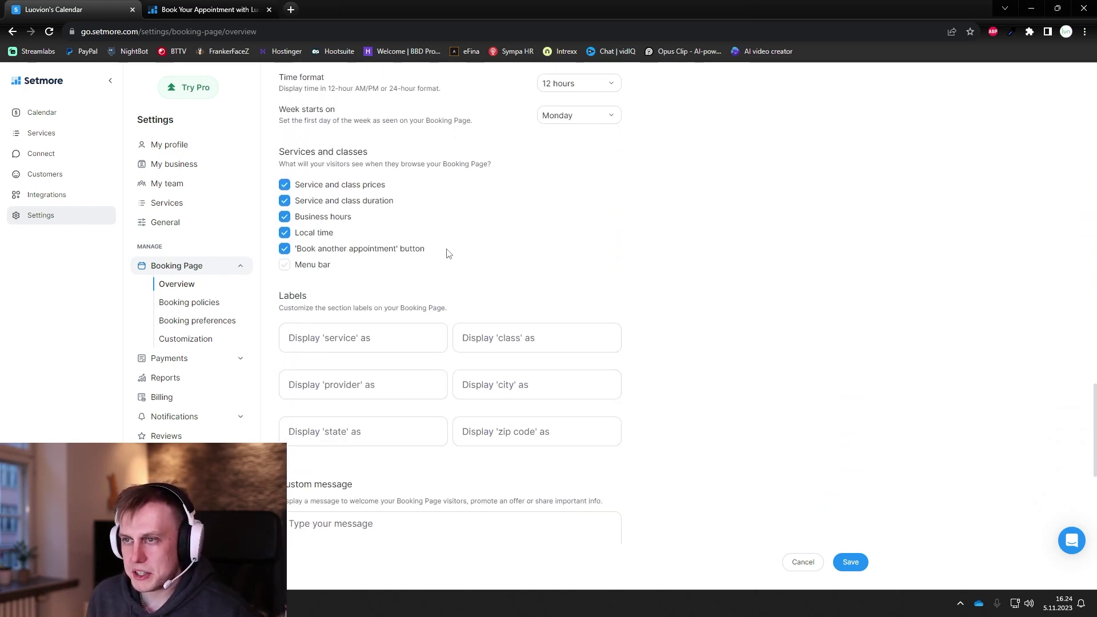
pyautogui.scroll(-4, 440, 258)
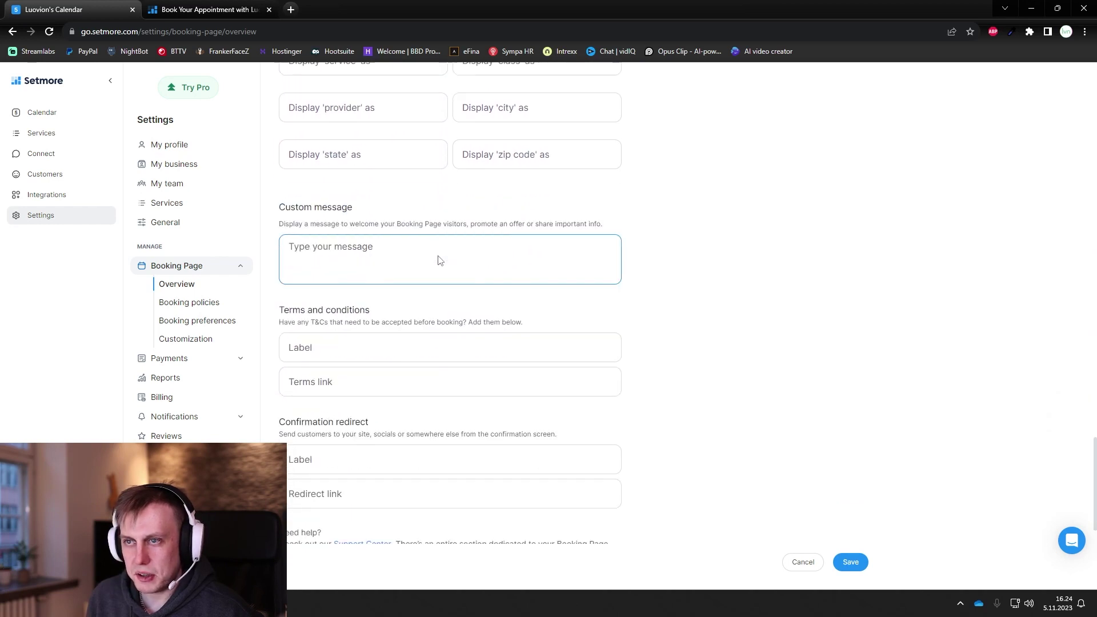
pyautogui.click(194, 359)
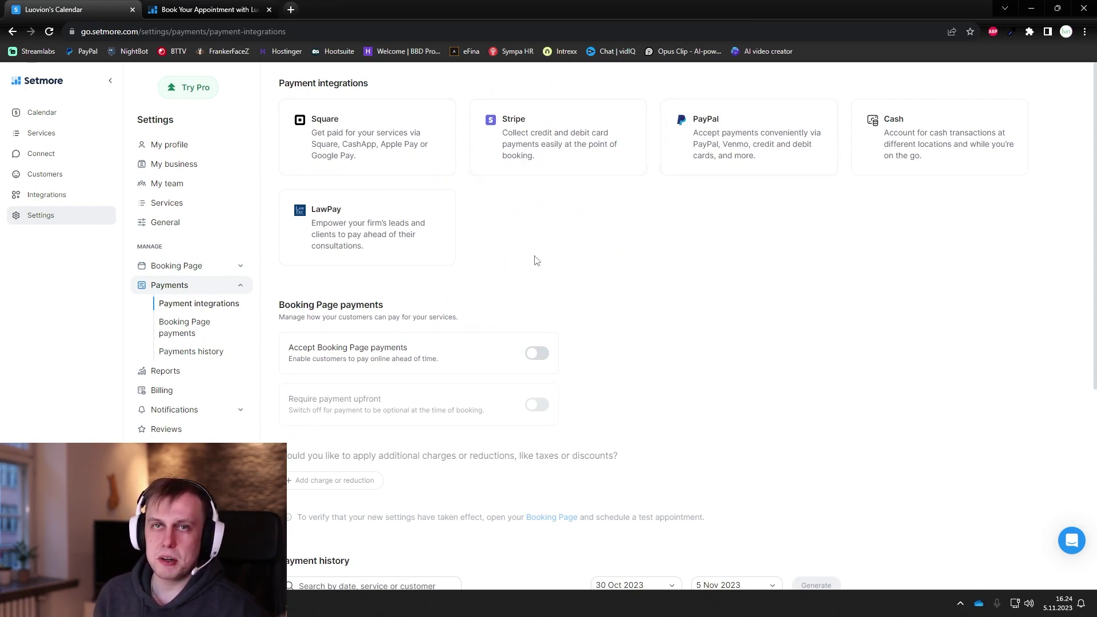
# Step: Review the payment options, glance at Billing, and settle on the 5 Nov 2023 Reports page
pyautogui.scroll(-3, 401, 286)
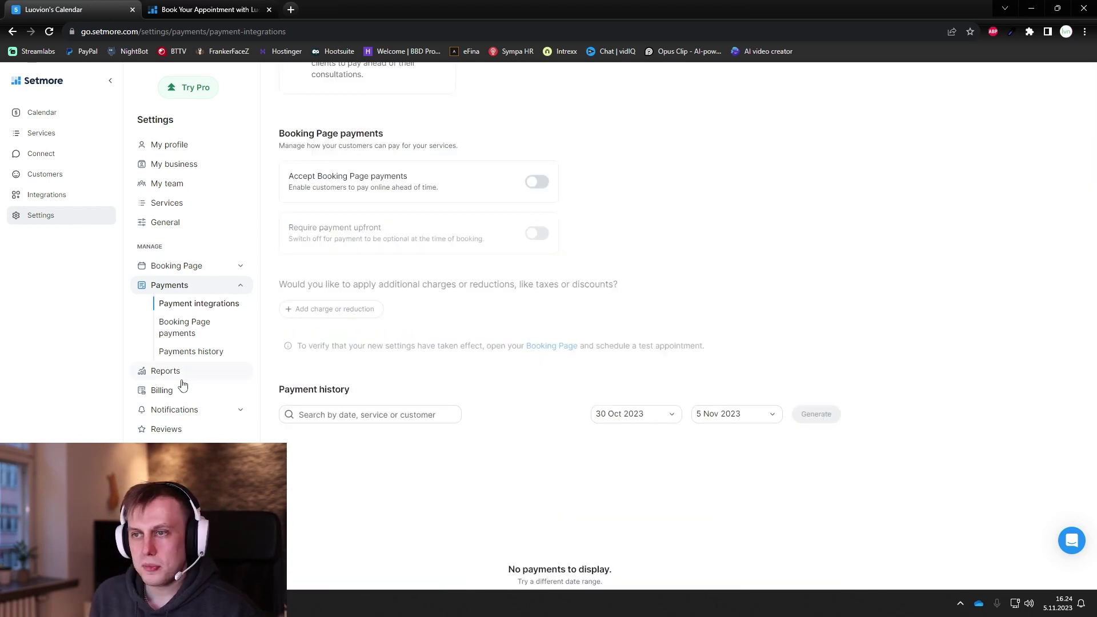
pyautogui.click(184, 376)
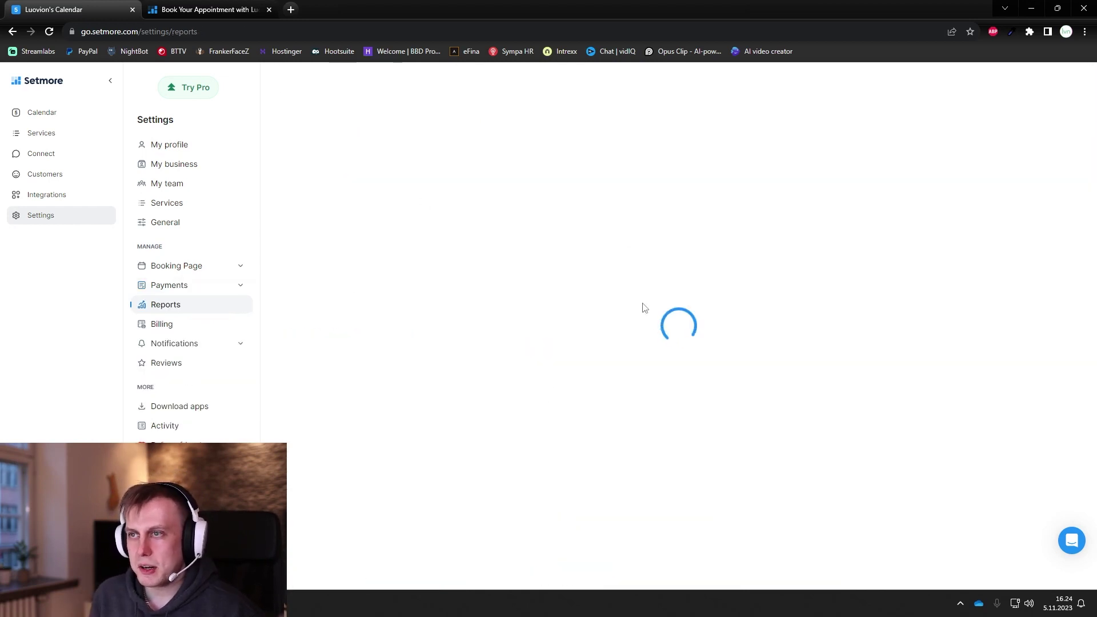
pyautogui.click(183, 327)
pyautogui.click(176, 306)
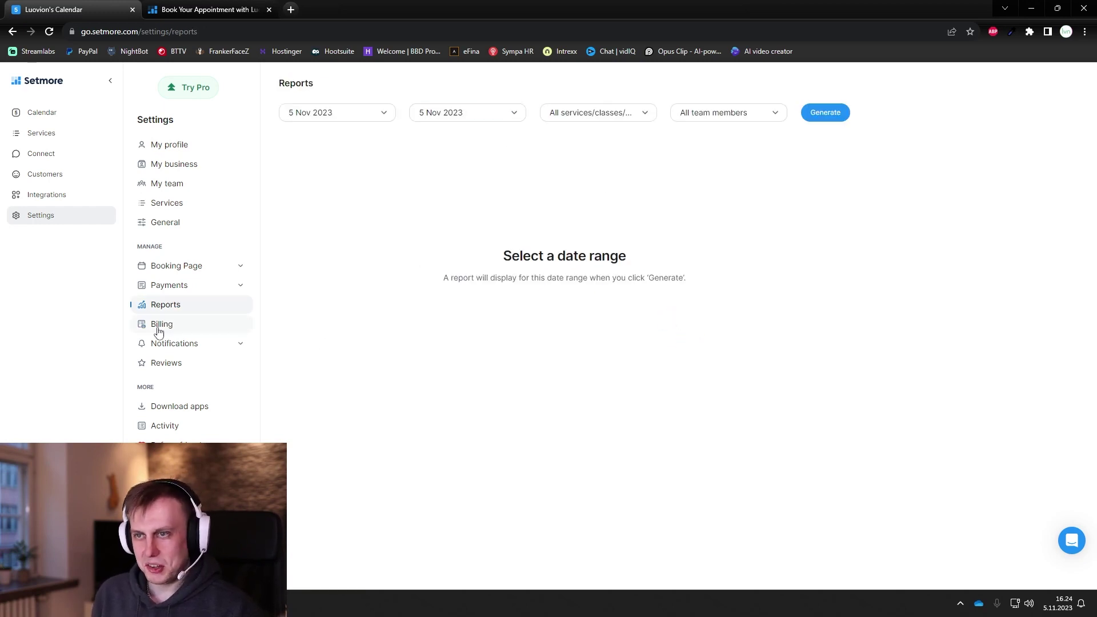
# Step: On Billing, review the Pro plan's price and branding removal, checking the live booking page's branding
pyautogui.click(183, 330)
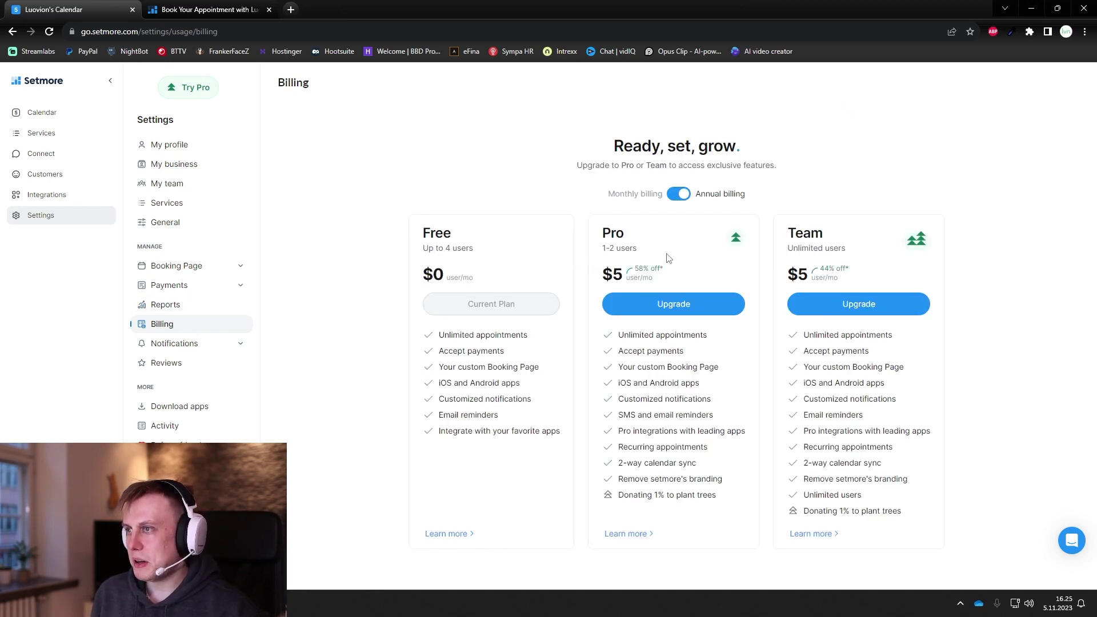
pyautogui.moveTo(640, 254); pyautogui.dragTo(580, 252)
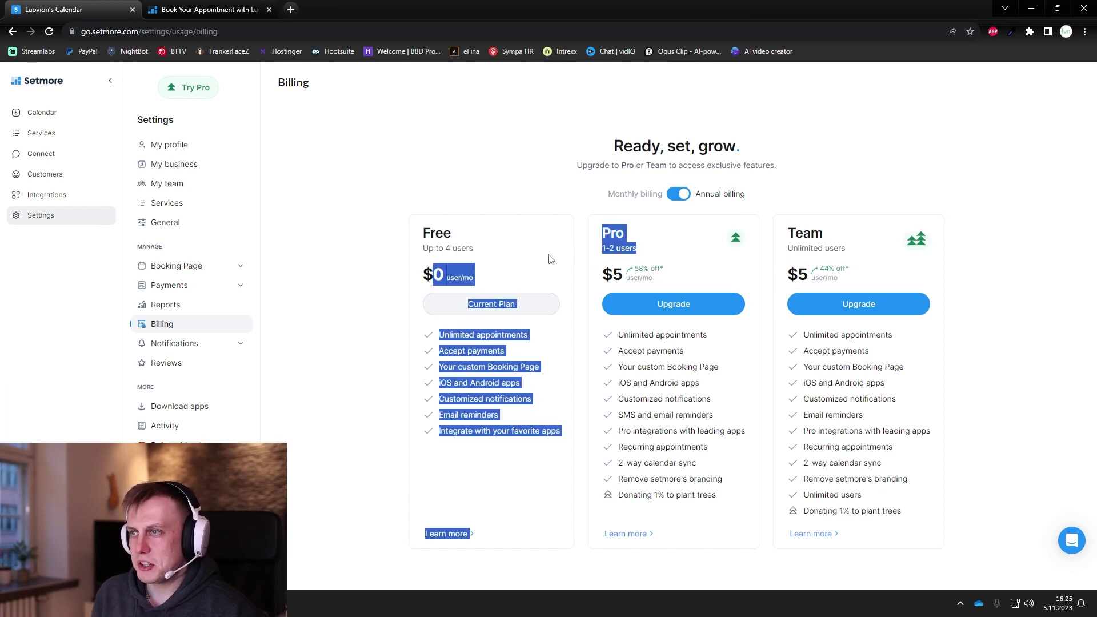
pyautogui.click(535, 257)
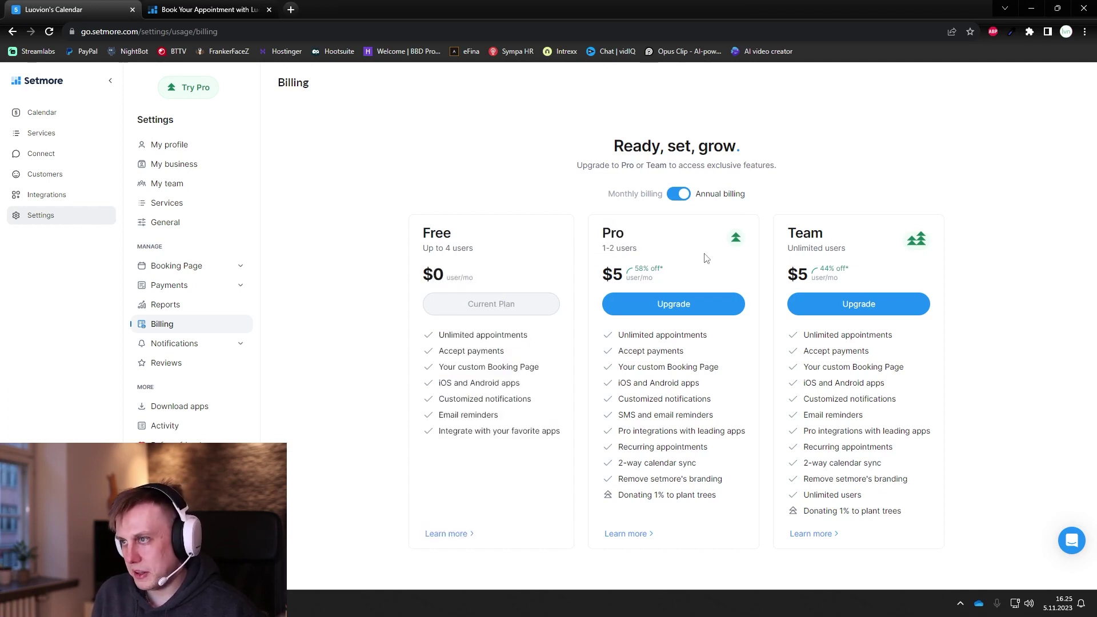
pyautogui.moveTo(610, 278); pyautogui.dragTo(627, 277)
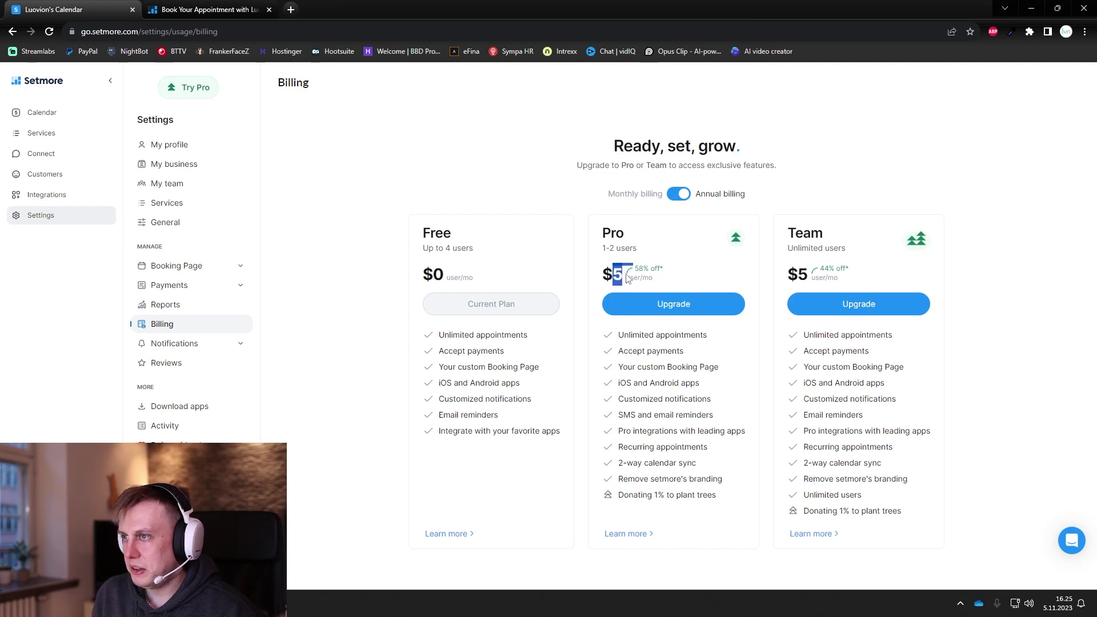
pyautogui.click(611, 277)
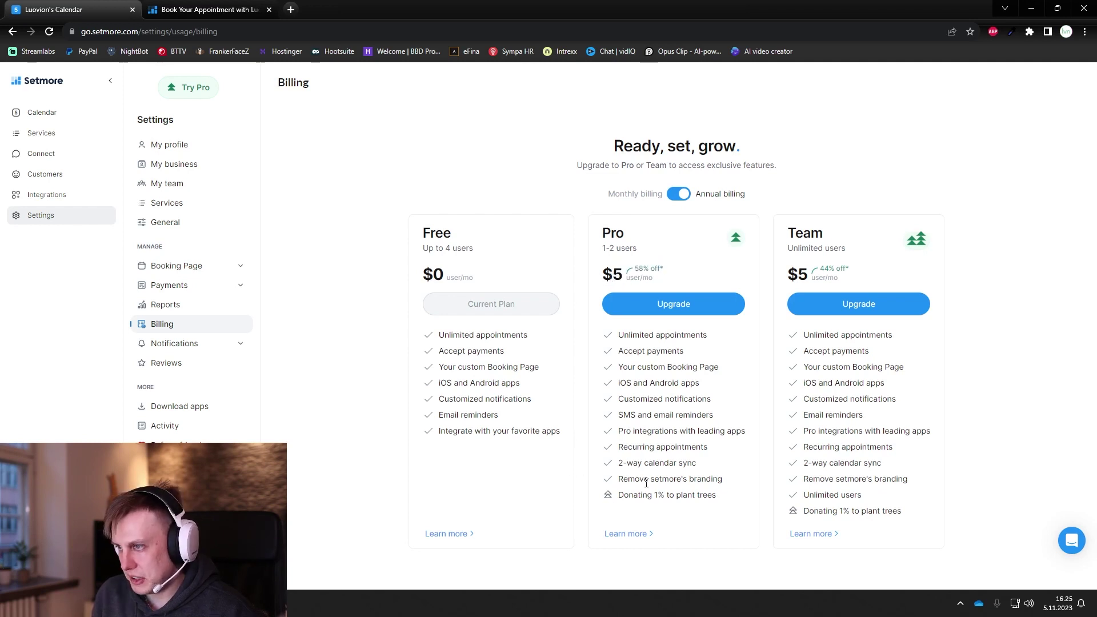
pyautogui.moveTo(724, 484); pyautogui.dragTo(723, 482)
pyautogui.click(661, 489)
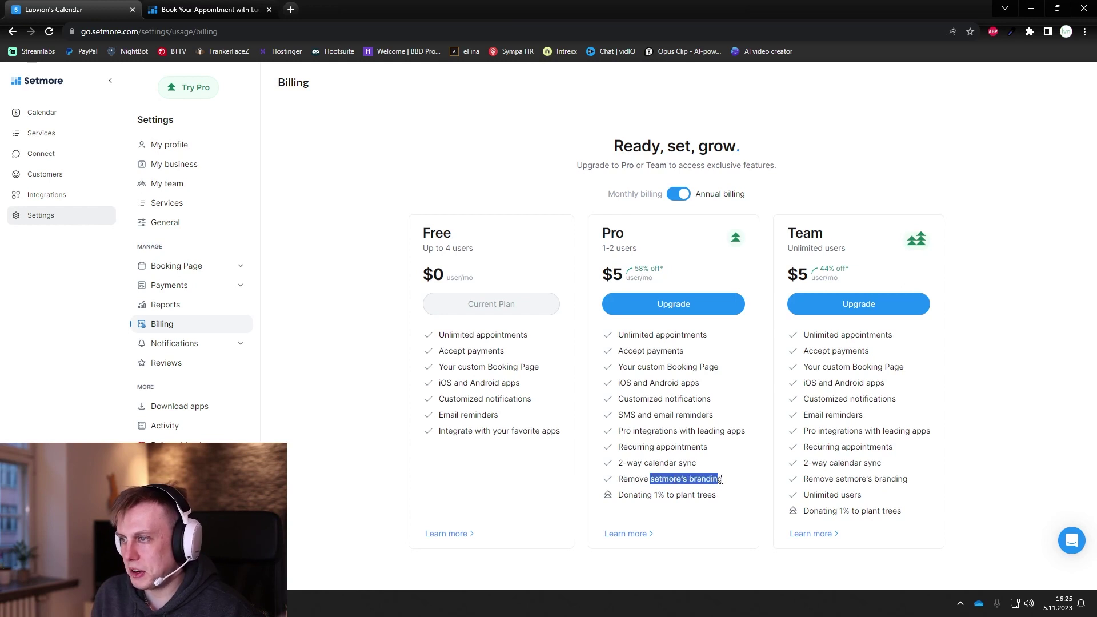
pyautogui.click(723, 483)
pyautogui.click(207, 10)
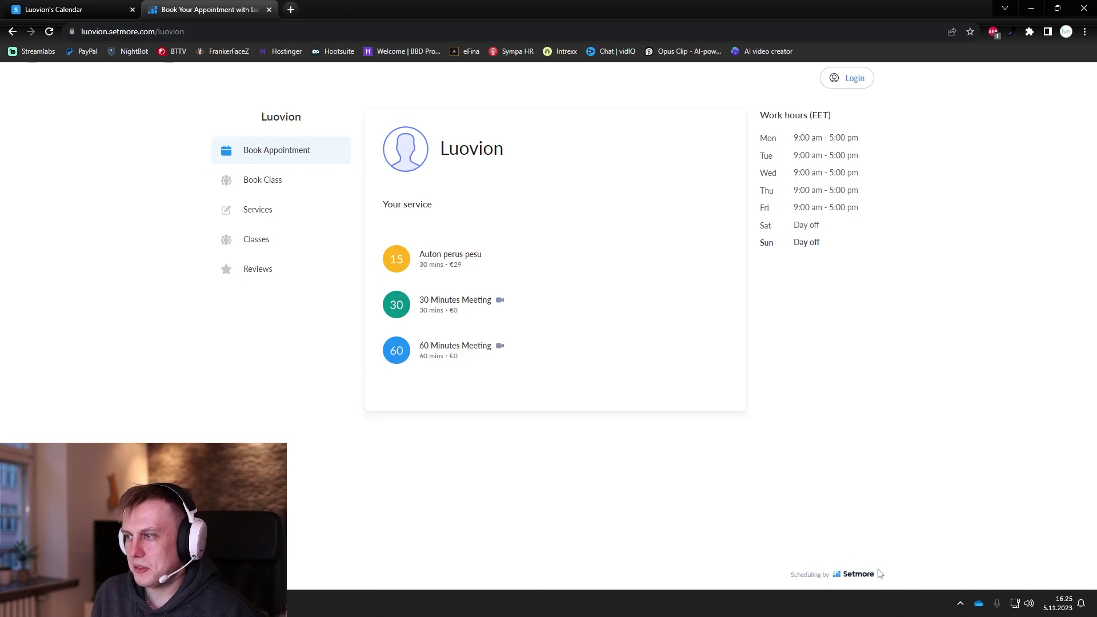
pyautogui.hotkey('ctrl', 'shift', 'Tab')
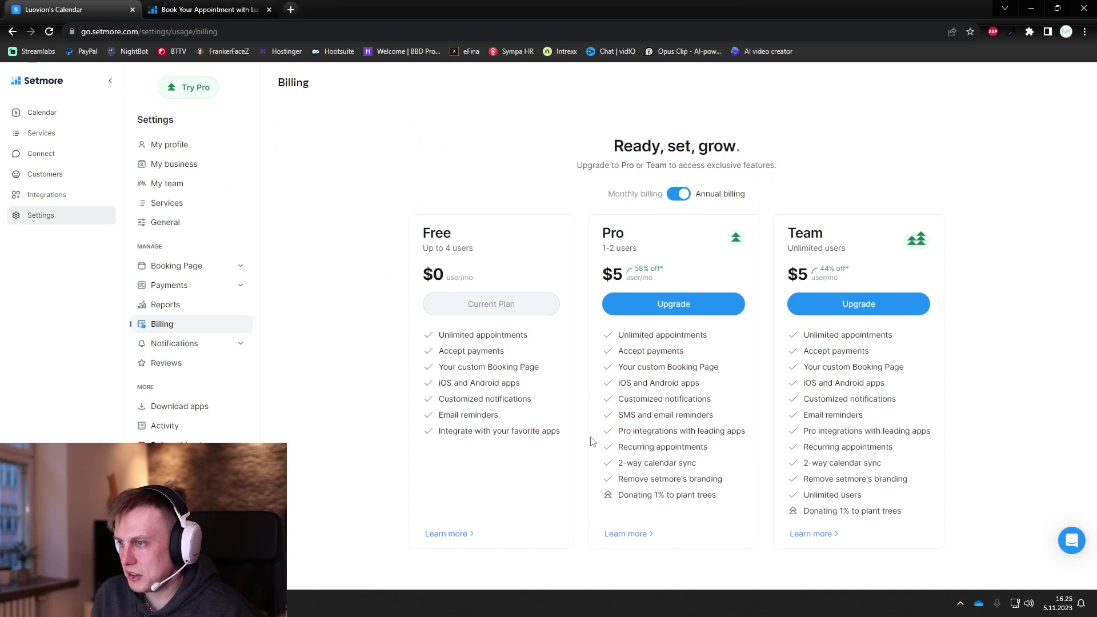
# Step: Review the Pro plan's integrations with leading apps and 2-way calendar sync features
pyautogui.tripleClick(593, 437)
pyautogui.click(621, 463)
pyautogui.moveTo(621, 463); pyautogui.dragTo(709, 466)
pyautogui.click(709, 466)
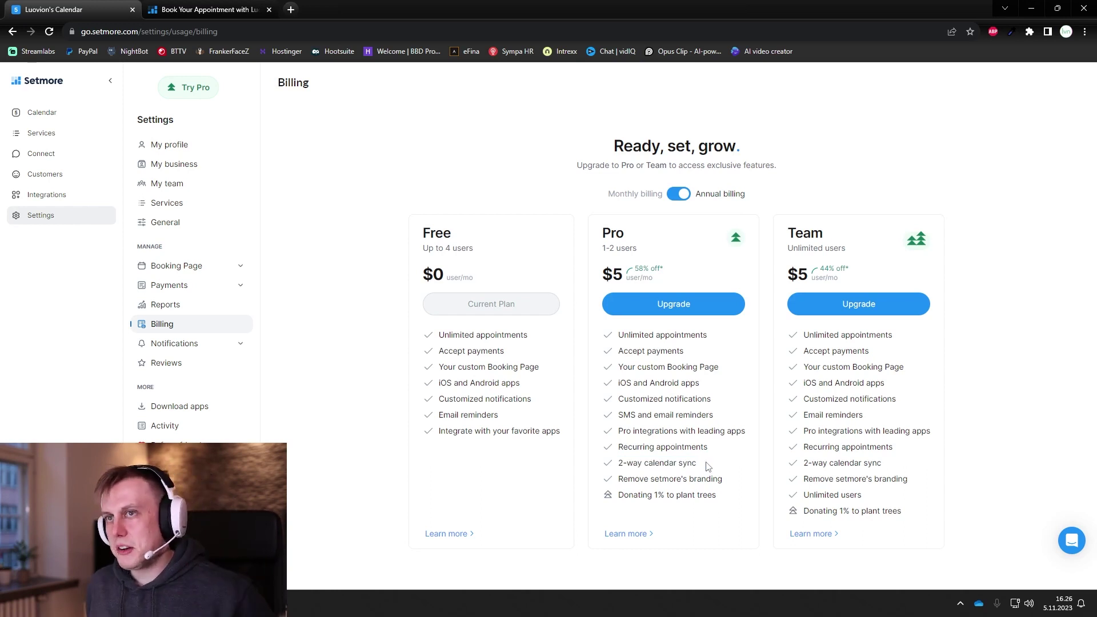
pyautogui.moveTo(702, 464); pyautogui.dragTo(620, 462)
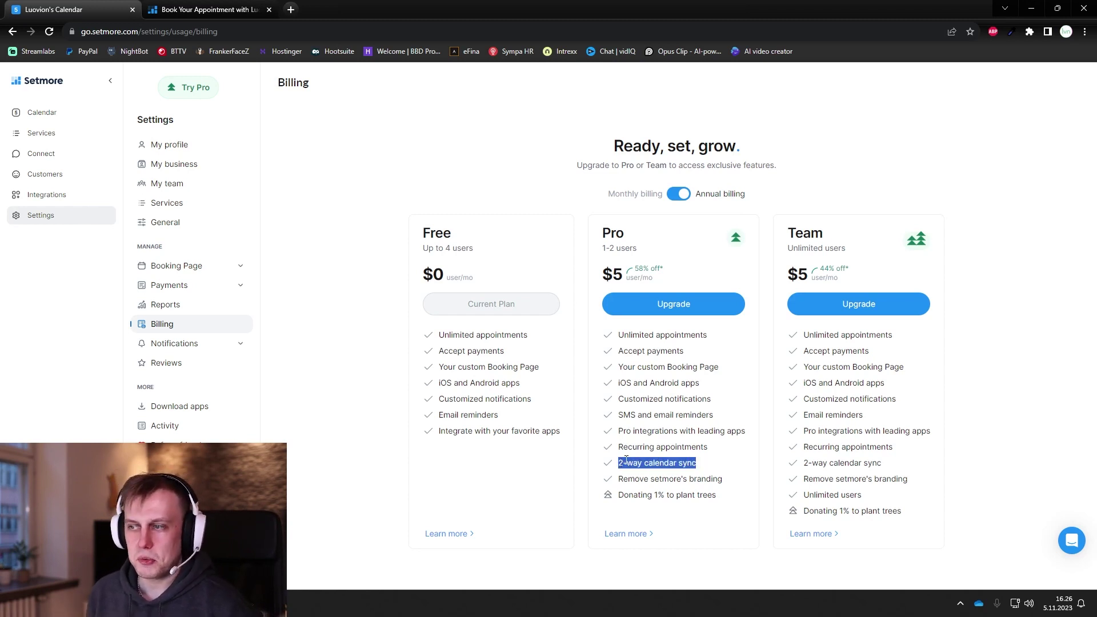
pyautogui.click(626, 461)
pyautogui.moveTo(618, 466); pyautogui.dragTo(606, 469)
pyautogui.click(707, 469)
pyautogui.click(642, 462)
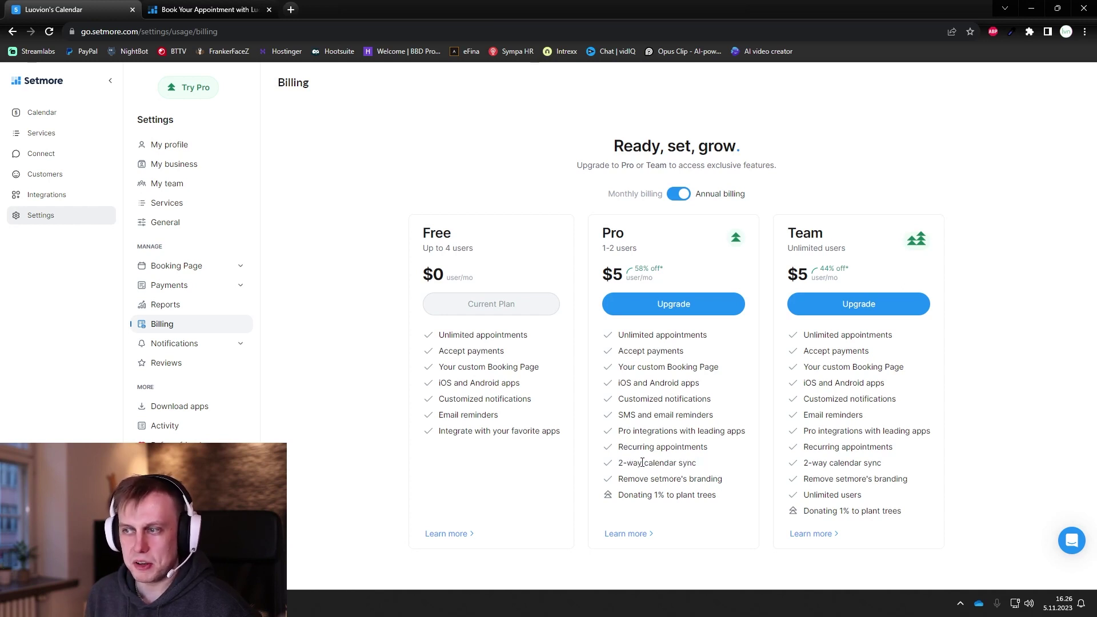
pyautogui.moveTo(695, 464); pyautogui.dragTo(611, 471)
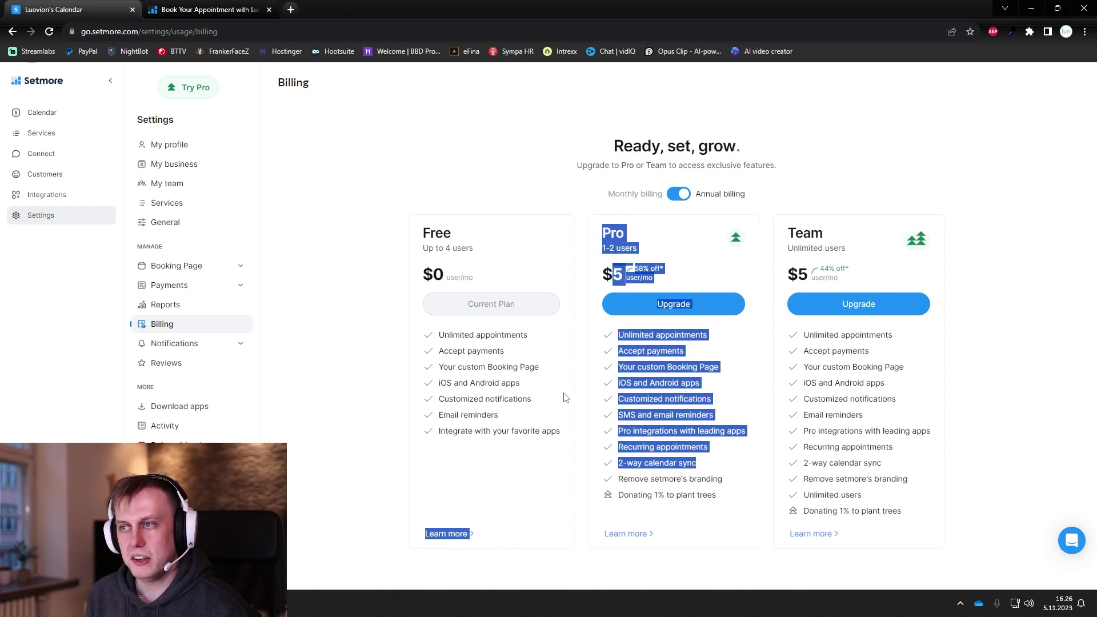
pyautogui.click(531, 453)
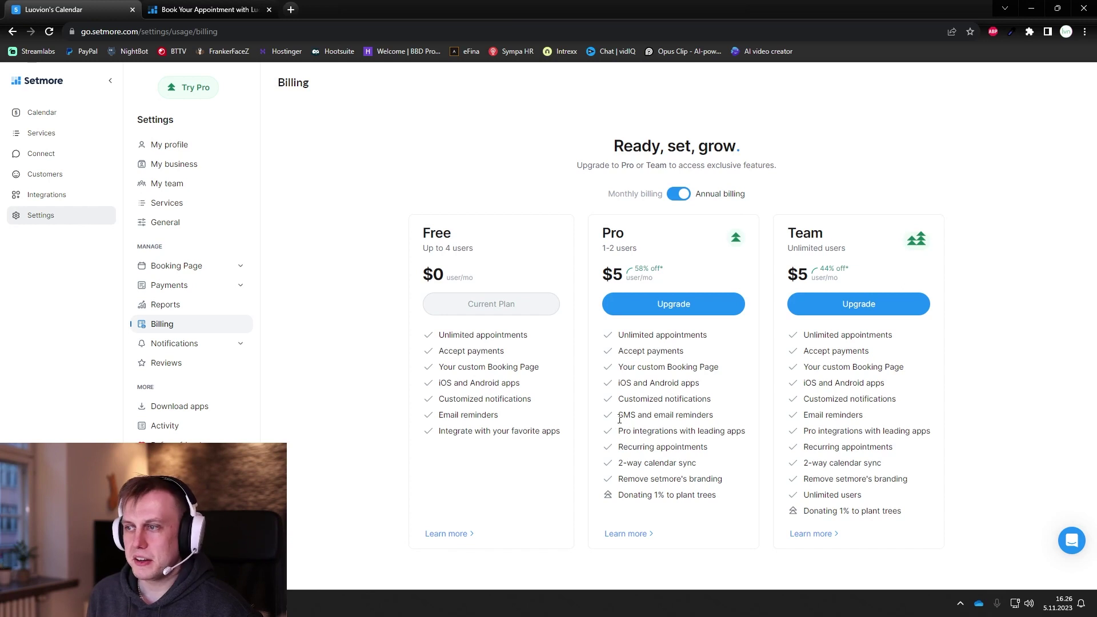
# Step: Compare the Free plan's Email reminders with Pro's SMS reminders, then go to My notifications settings
pyautogui.click(637, 418)
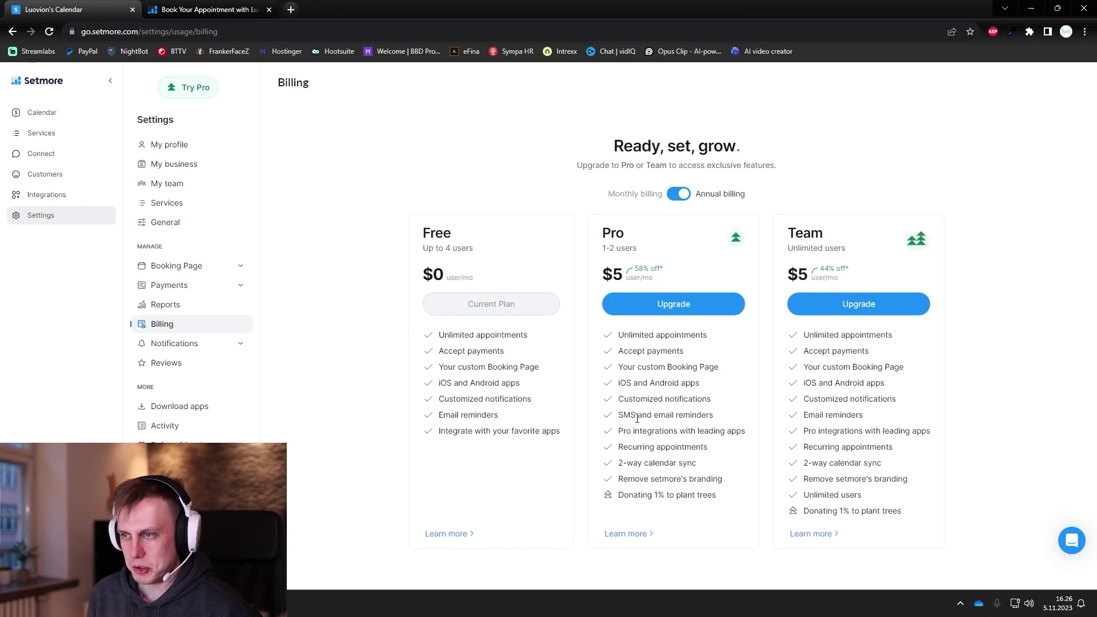
pyautogui.moveTo(441, 417); pyautogui.dragTo(461, 417)
pyautogui.click(469, 416)
pyautogui.moveTo(617, 416); pyautogui.dragTo(638, 417)
pyautogui.click(638, 417)
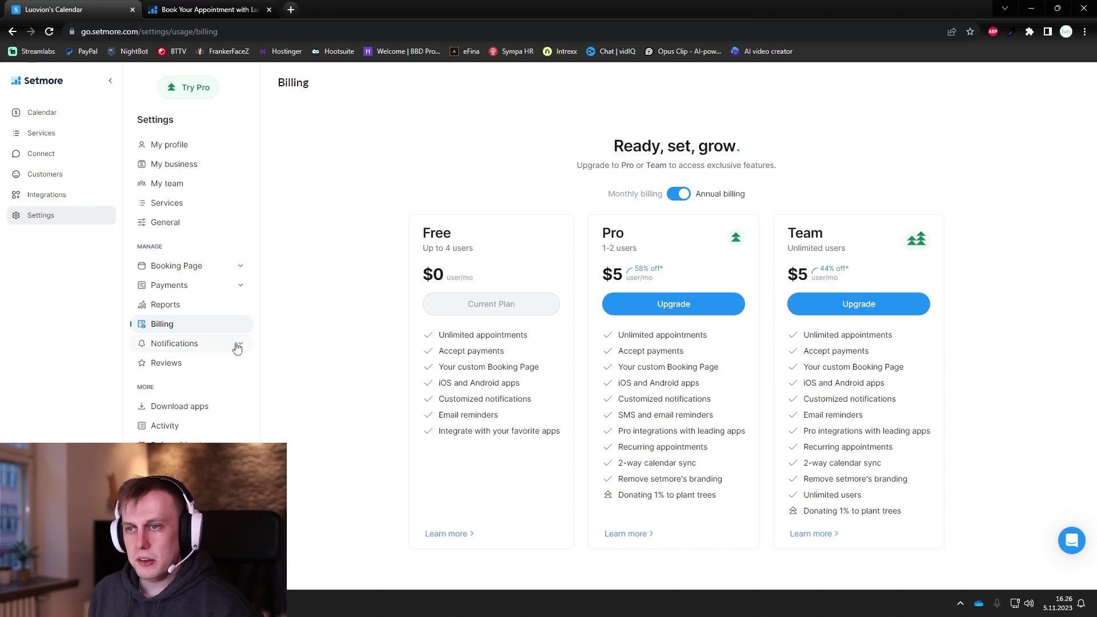
pyautogui.click(199, 350)
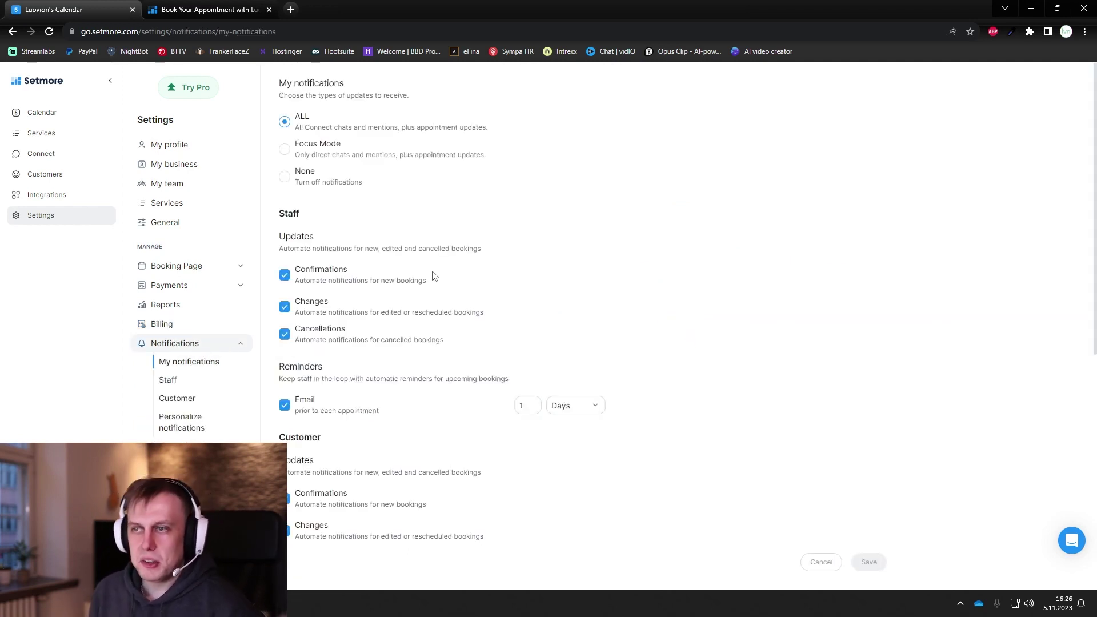
# Step: Review the Customer notification settings in the Notifications group
pyautogui.scroll(-3, 679, 295)
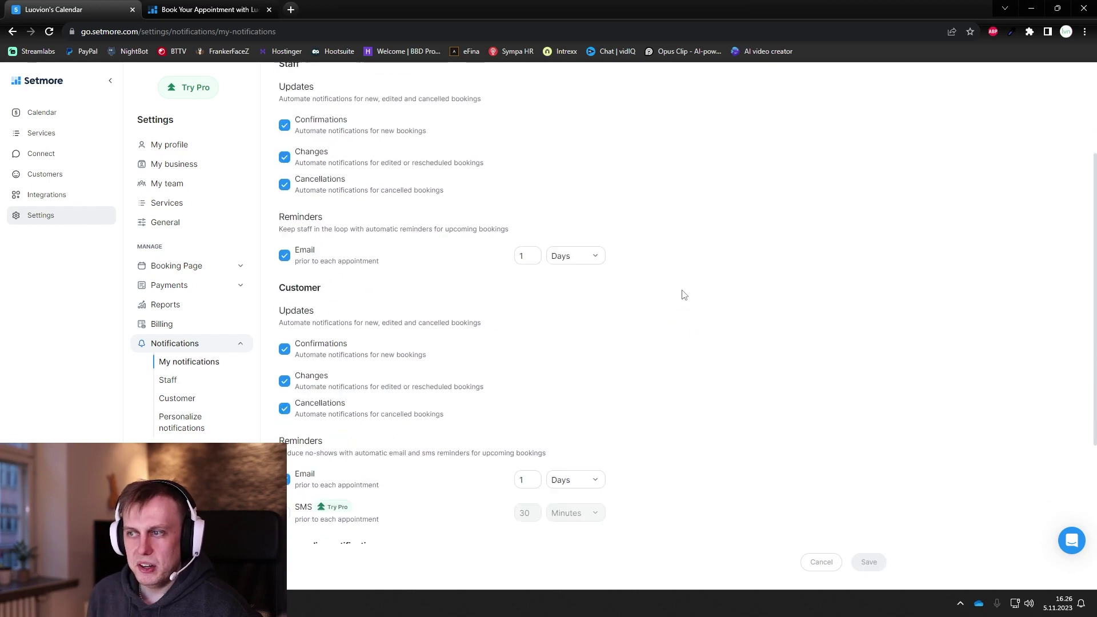
pyautogui.click(237, 344)
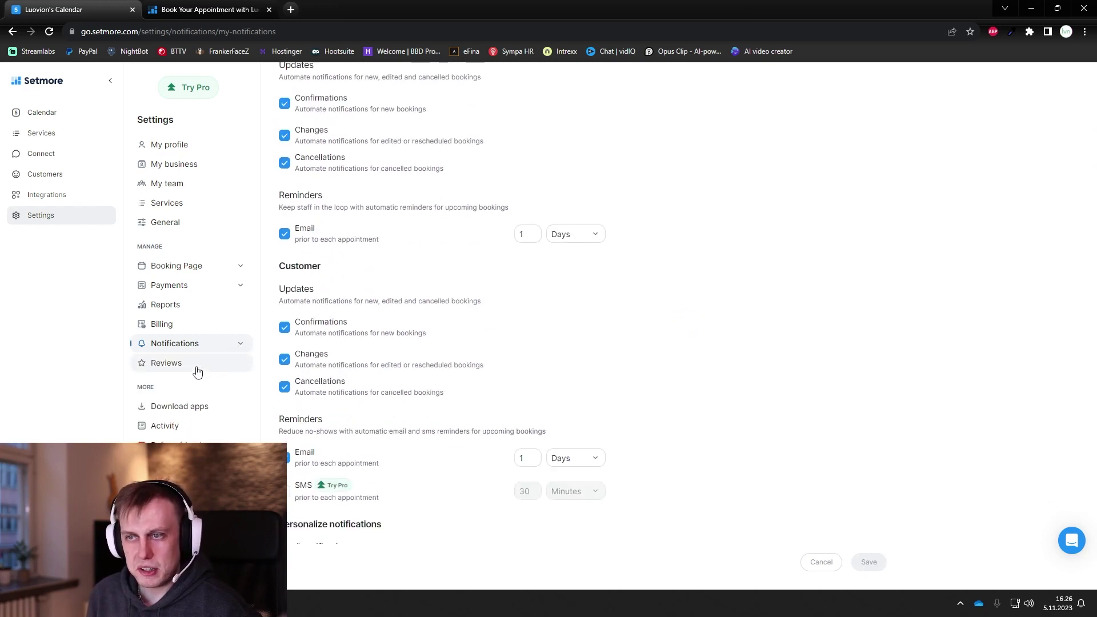
pyautogui.click(240, 346)
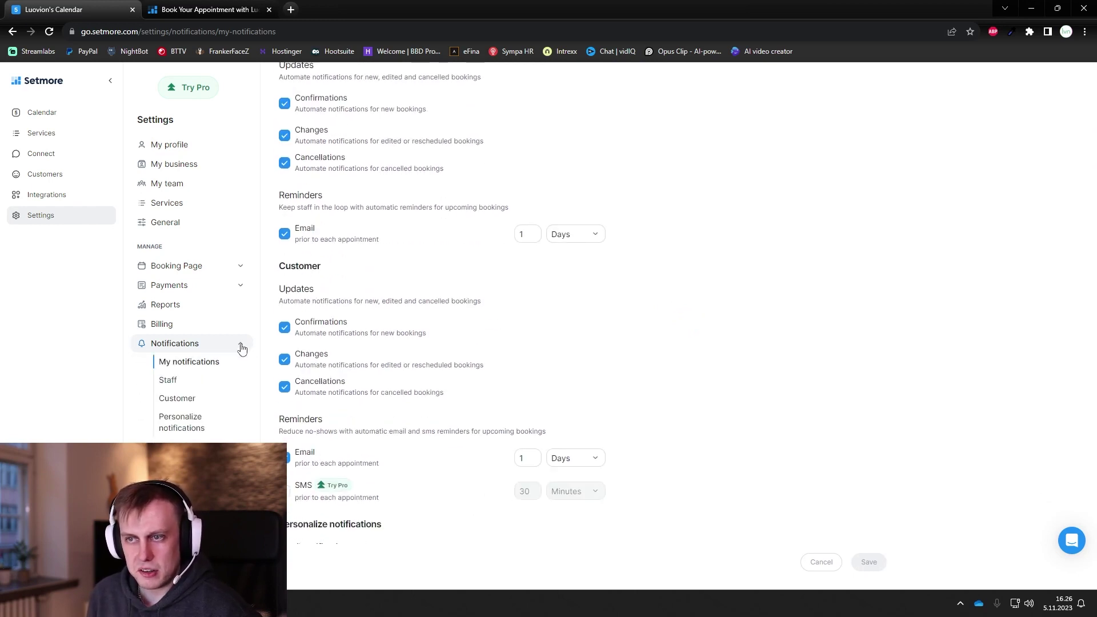
pyautogui.click(178, 403)
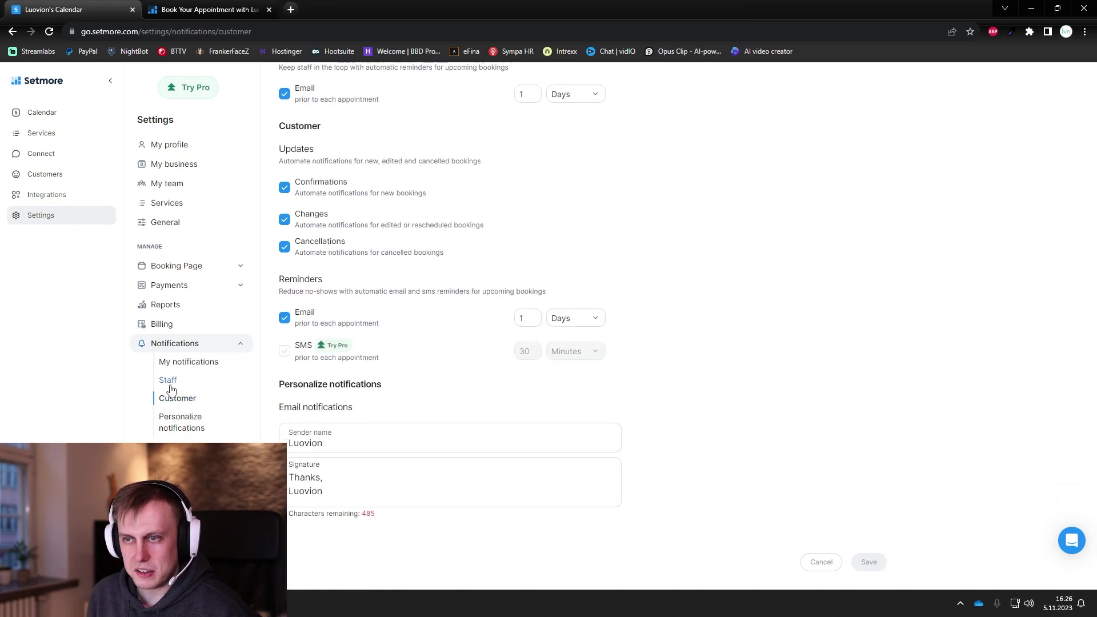
pyautogui.click(241, 348)
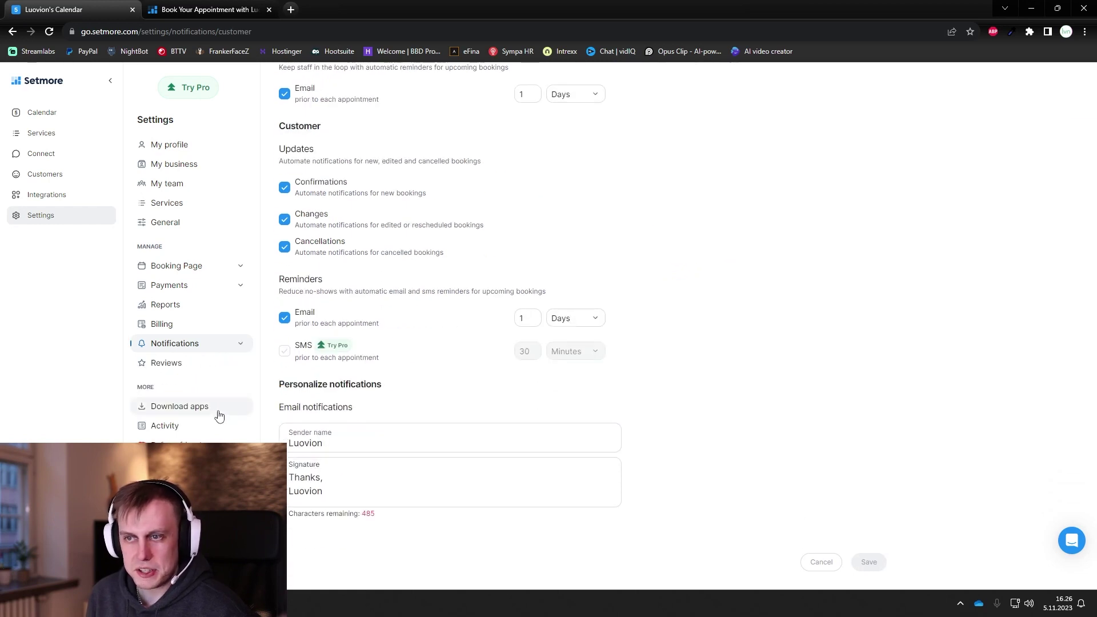
# Step: Go to Download apps and read about the Windows desktop app's notifications
pyautogui.click(214, 414)
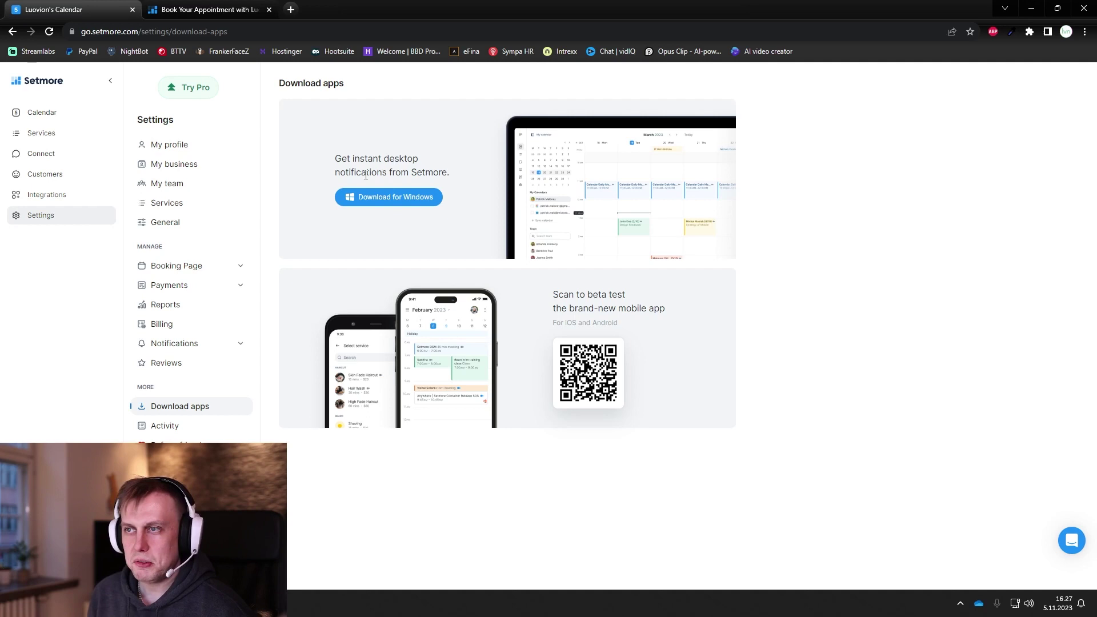
pyautogui.moveTo(352, 169); pyautogui.dragTo(449, 173)
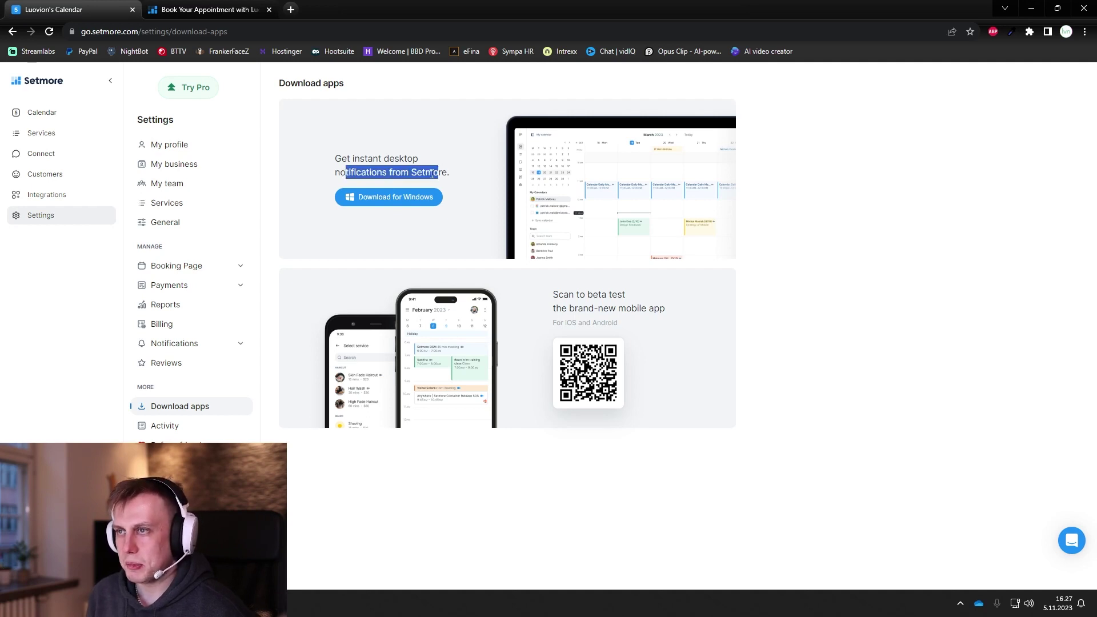
pyautogui.click(435, 179)
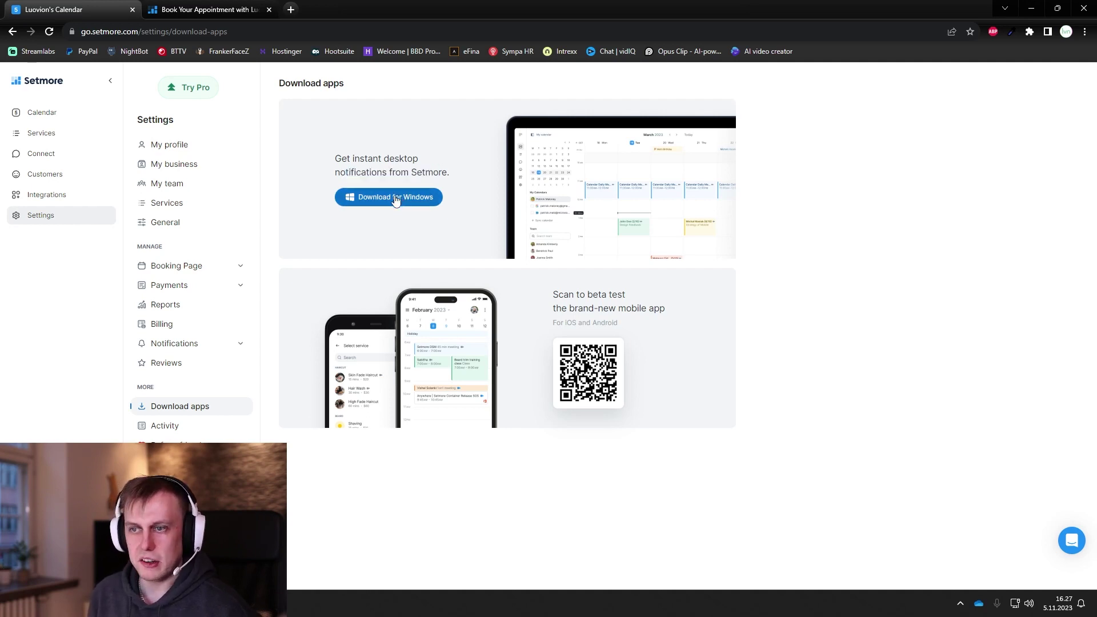